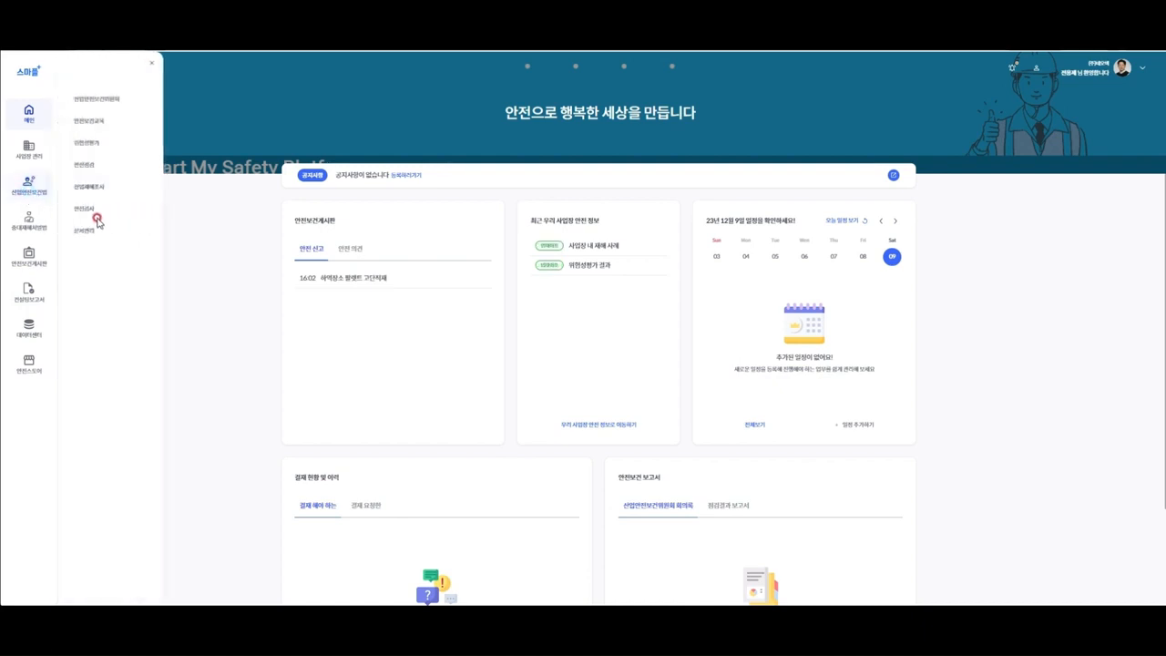
Go to the 안전검사 page and look through its exclusion and application lists, returning to 전체 대상품 목록.
click(80, 213)
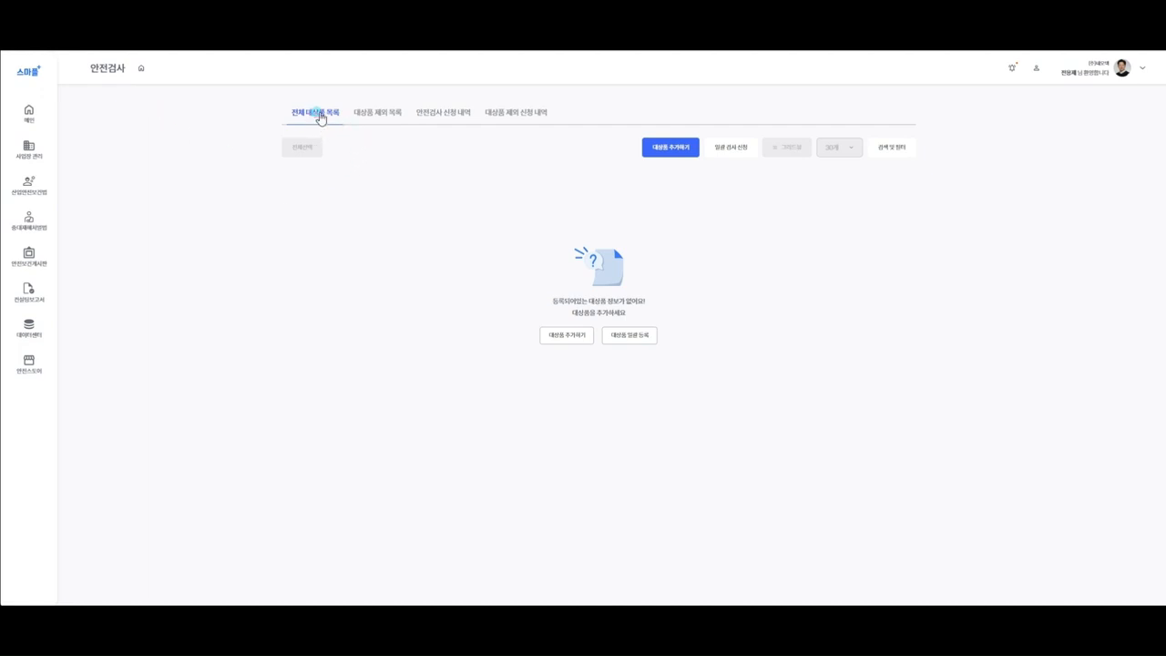
click(384, 117)
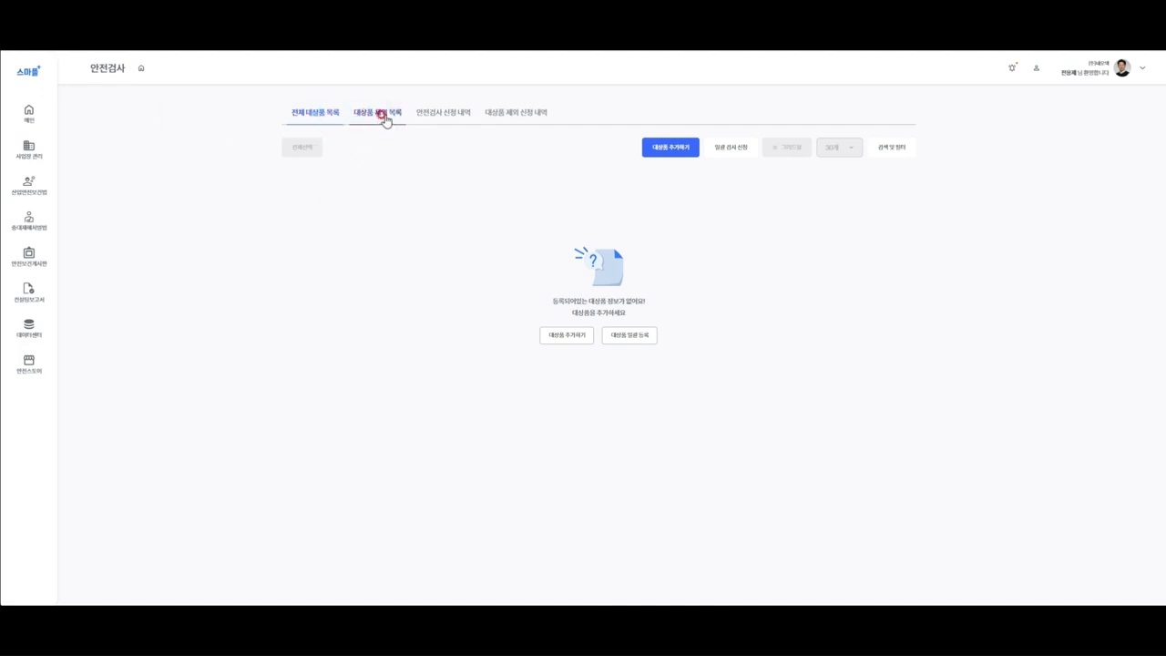
click(445, 116)
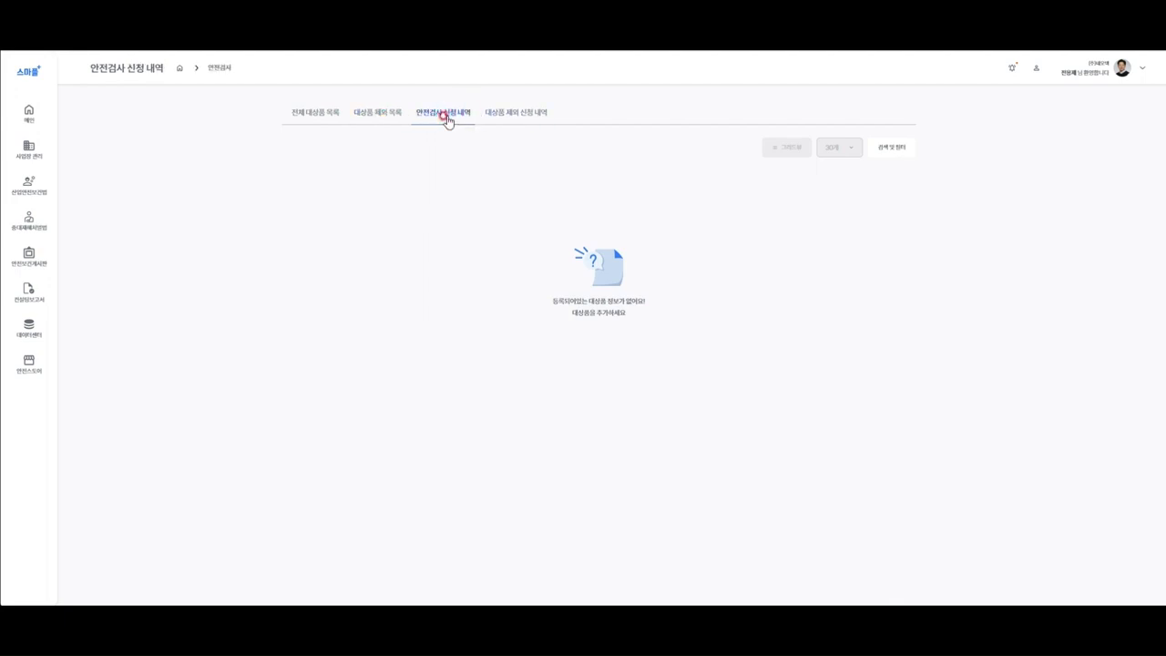
click(511, 116)
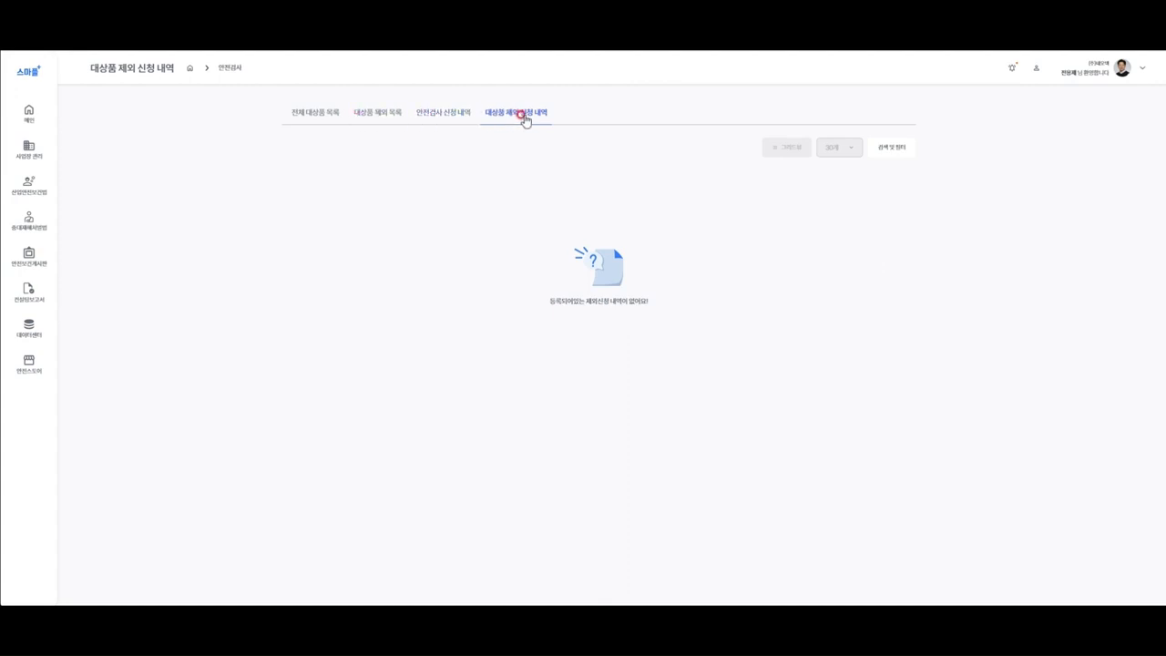
click(324, 115)
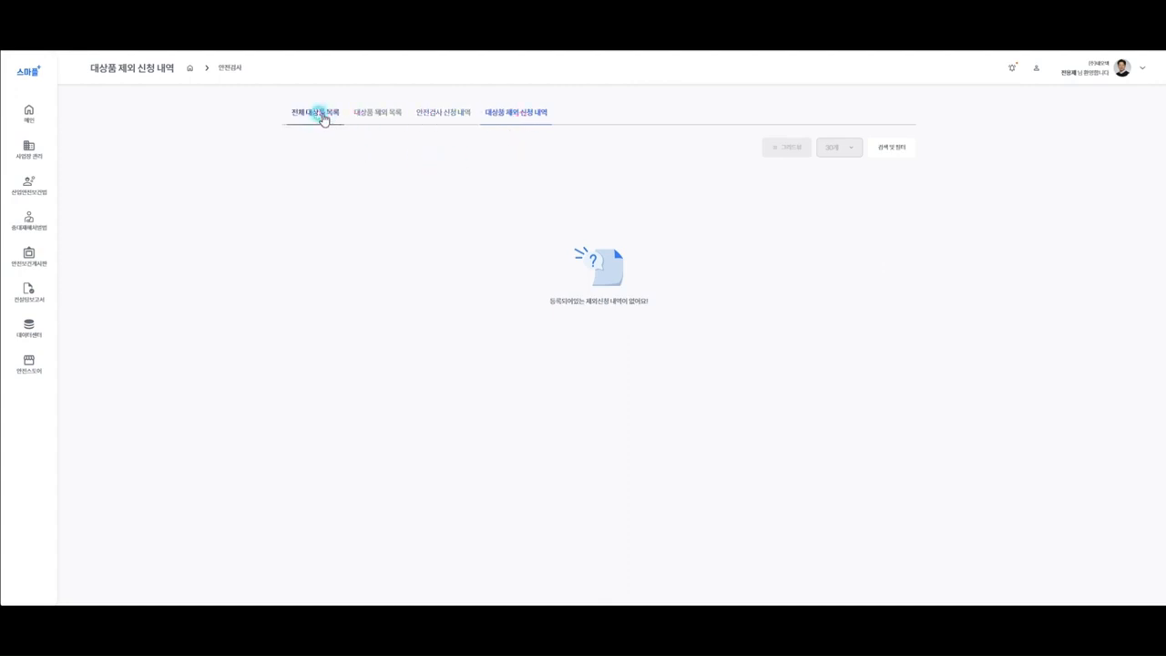
click(323, 117)
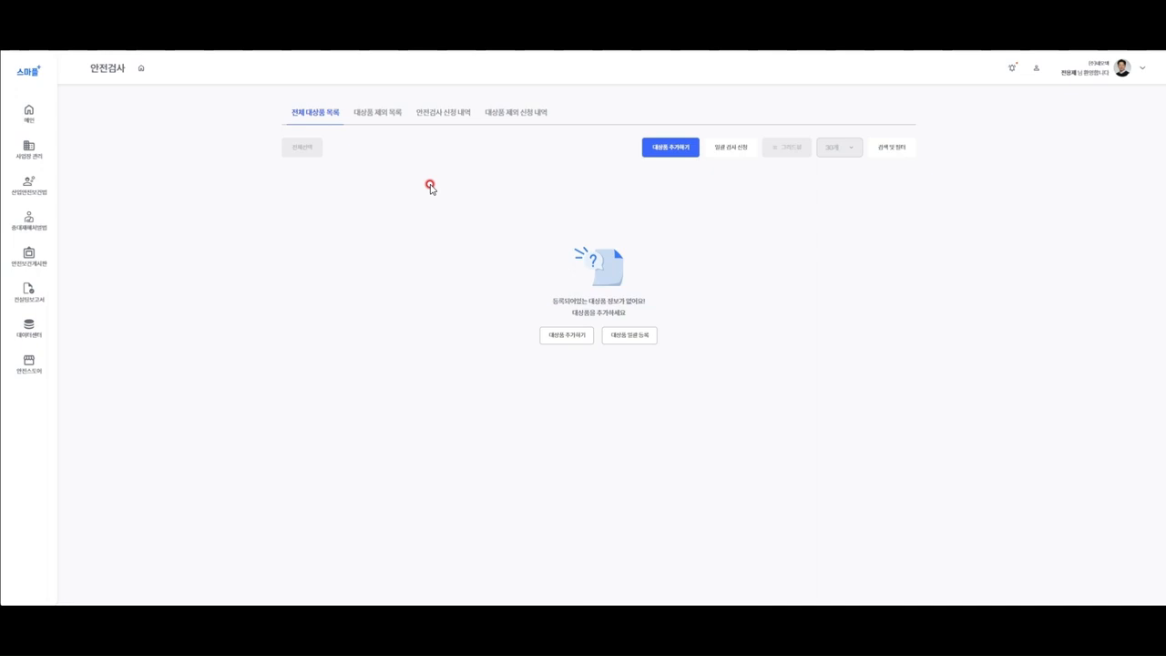
Start adding a 대상품, mark it as having received a safety inspection, and set its 대분류 to 프레스.
click(669, 148)
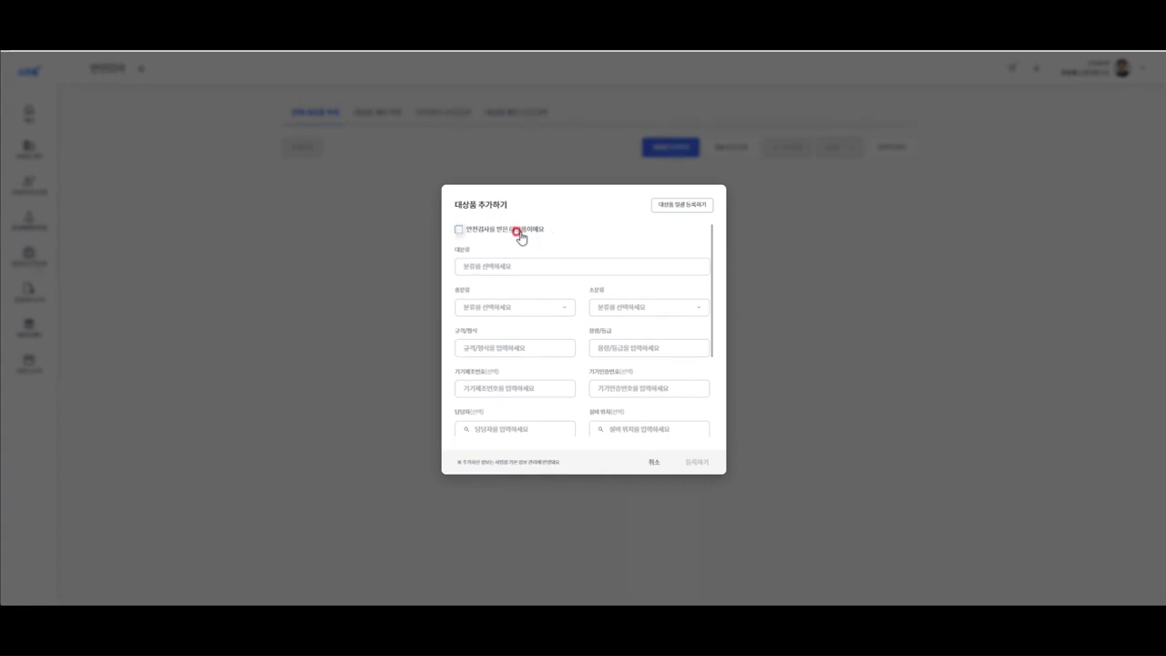
click(479, 233)
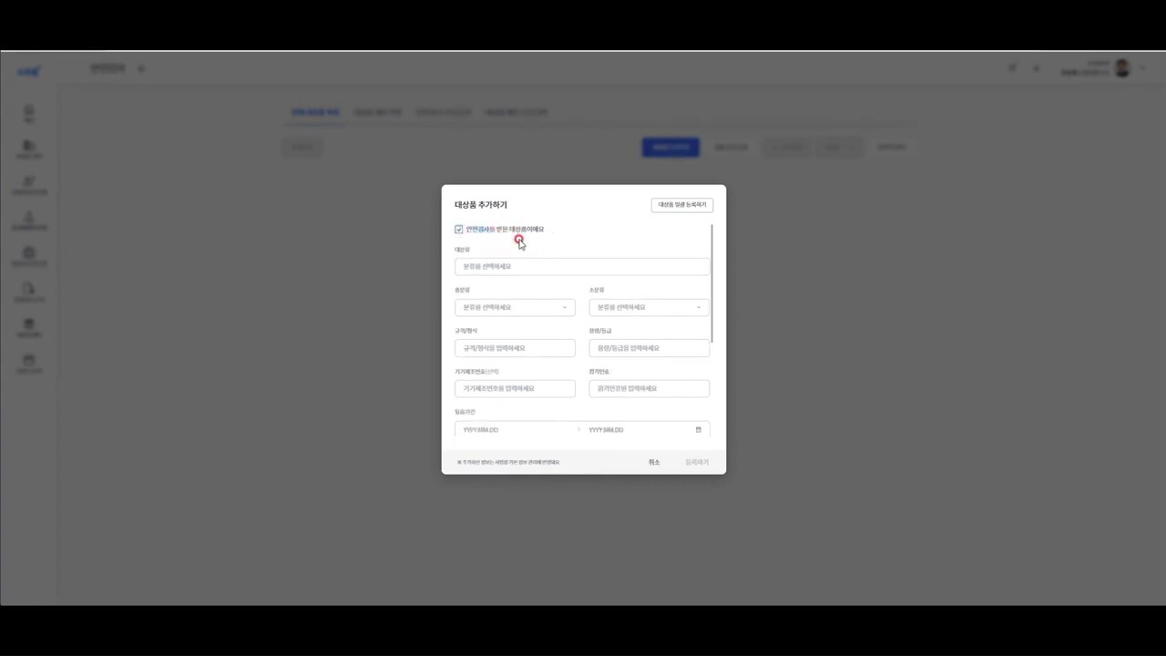
click(501, 265)
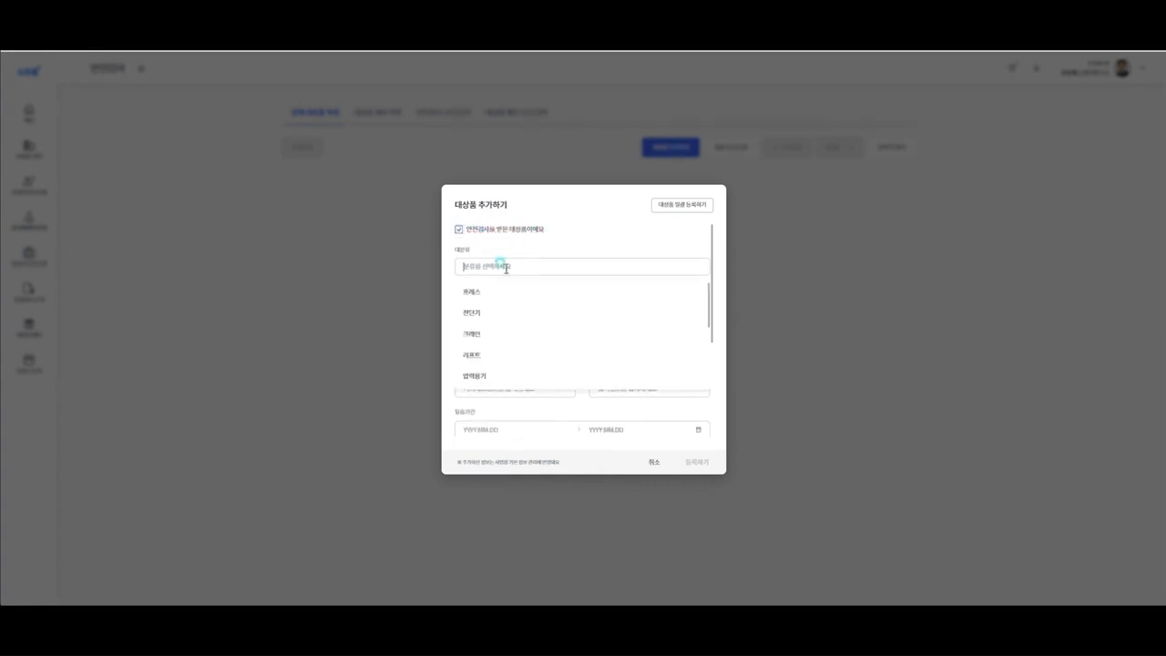
click(479, 293)
Set the item's 중분류 to 기계프레스 and its 소분류 to 기계식.
click(515, 308)
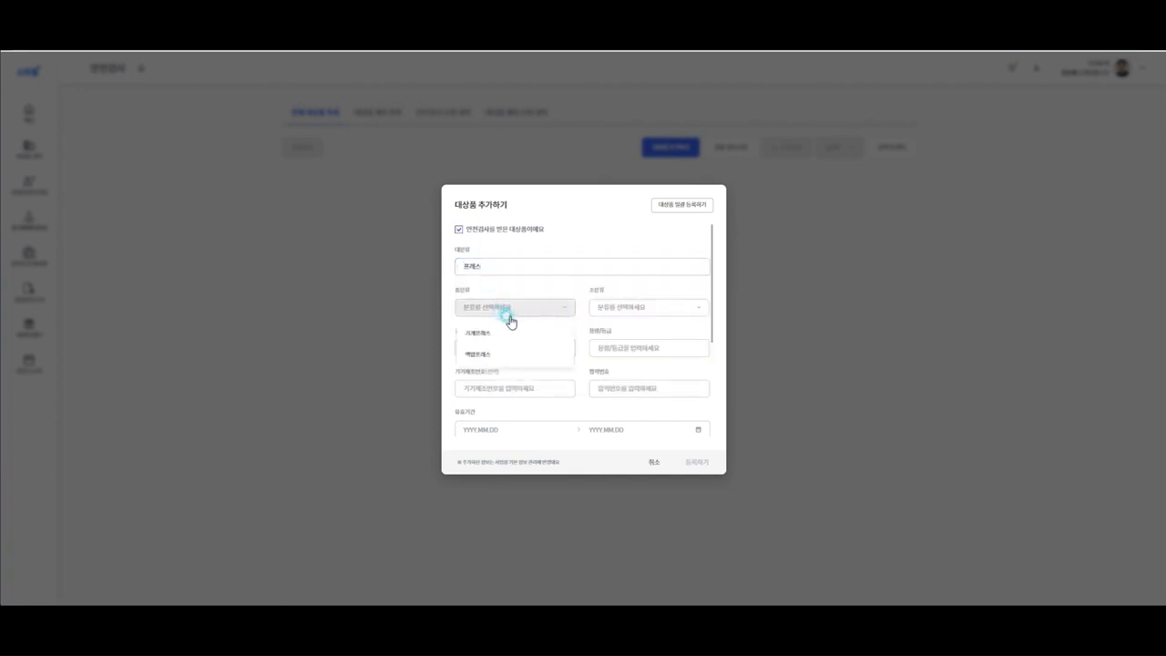
click(480, 333)
click(619, 310)
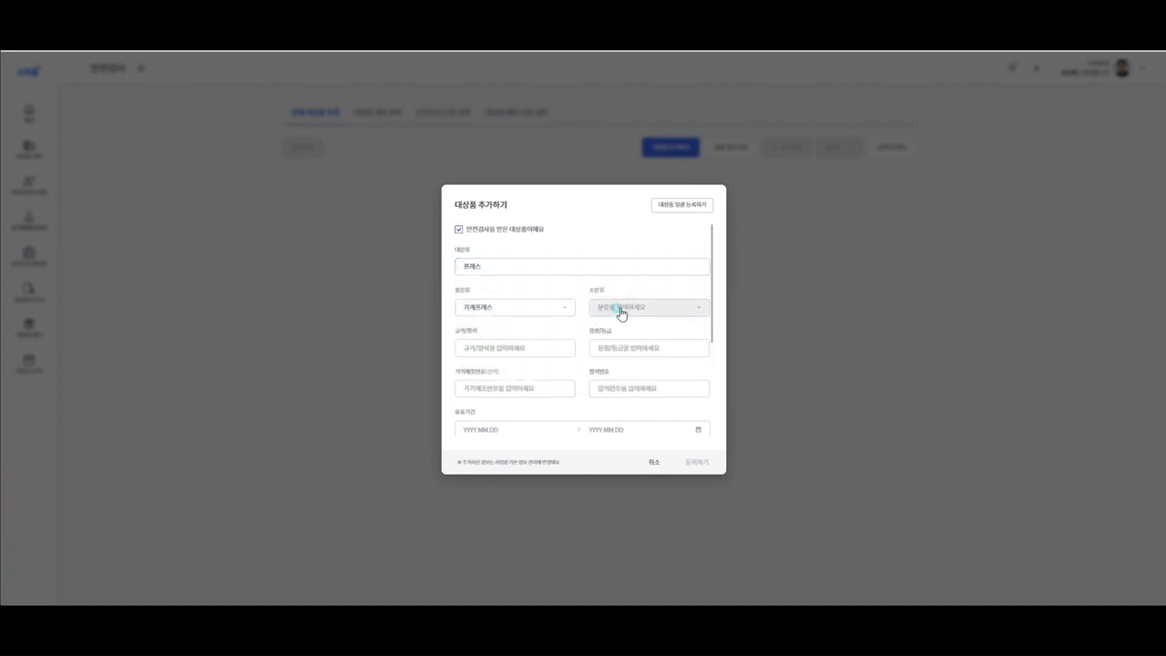
click(610, 334)
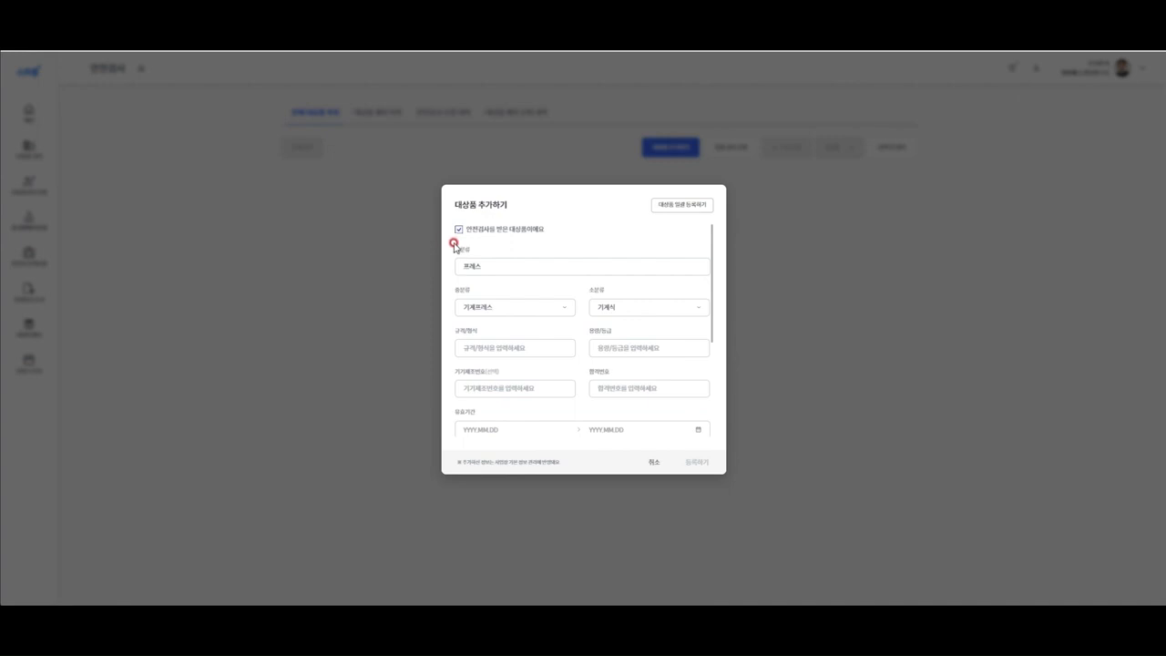
click(484, 309)
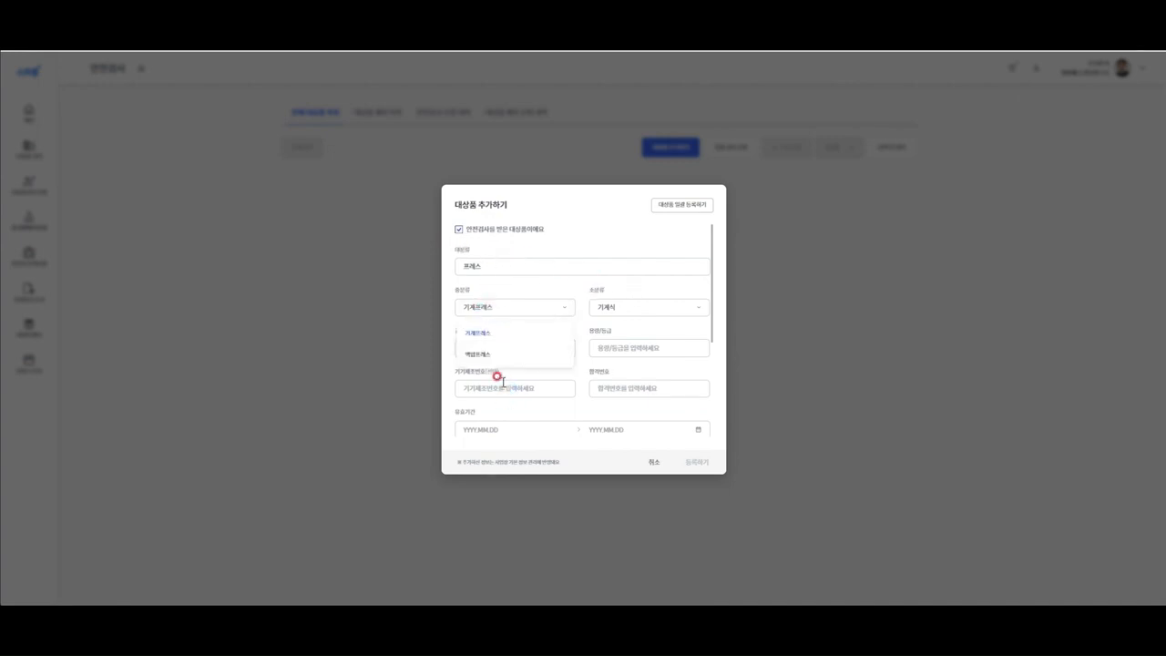
click(530, 289)
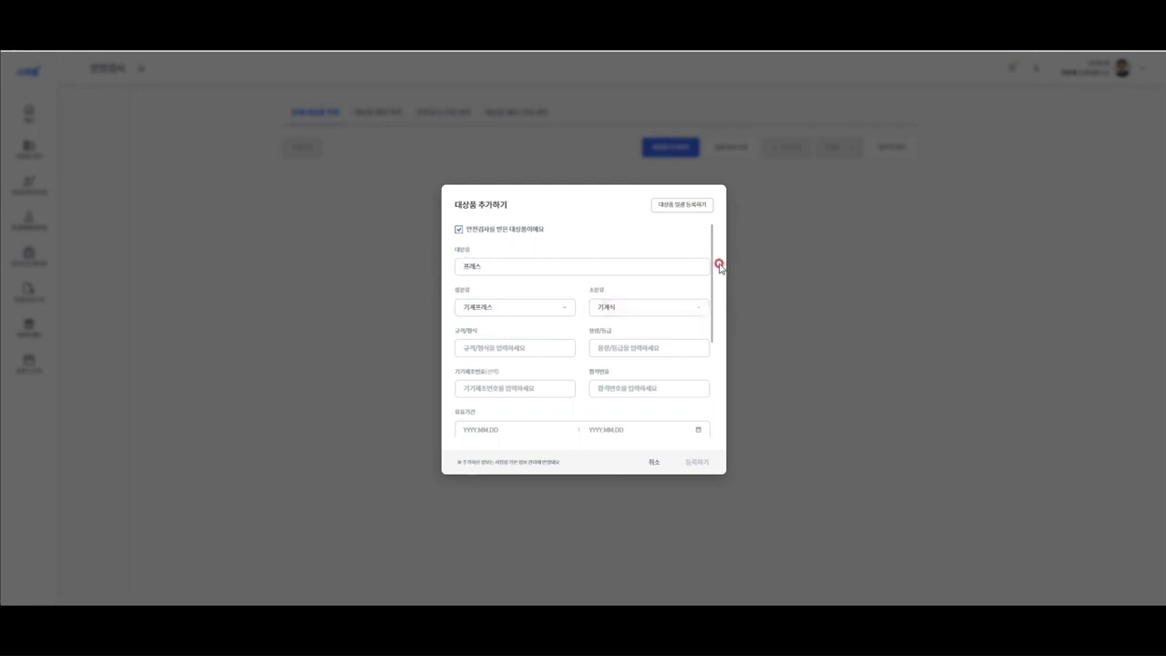
Enter kdf as the 규격/형식 and 4 as the 용량/등급, and look over the form's remaining fields.
click(495, 343)
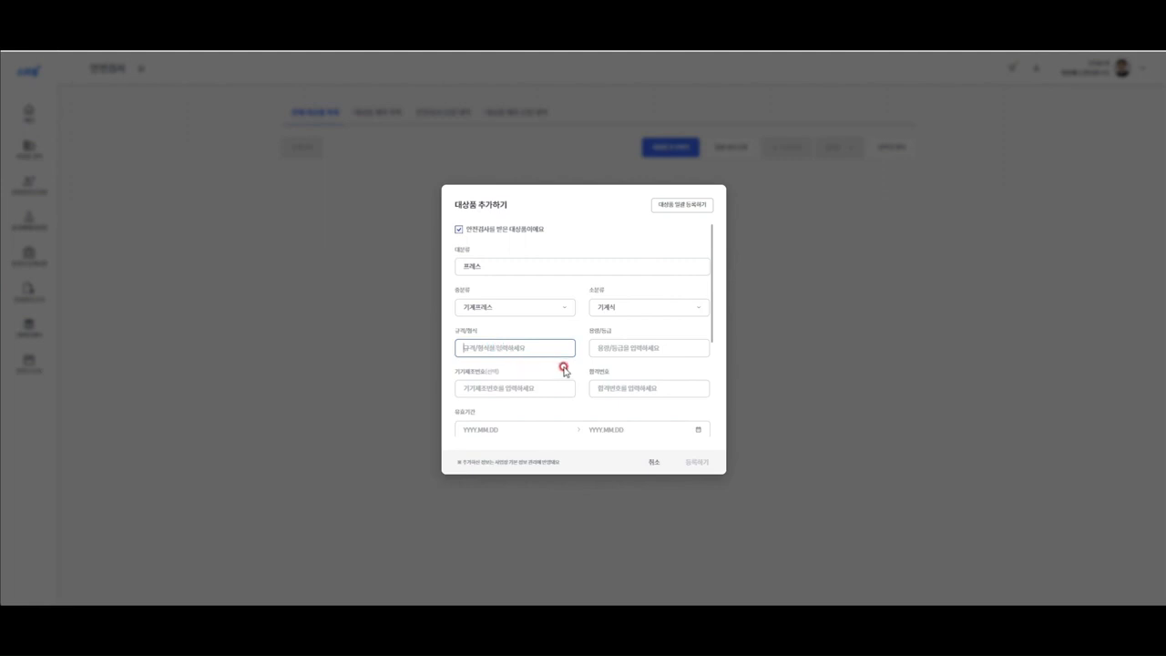
text(kdf)
click(635, 348)
text(5)
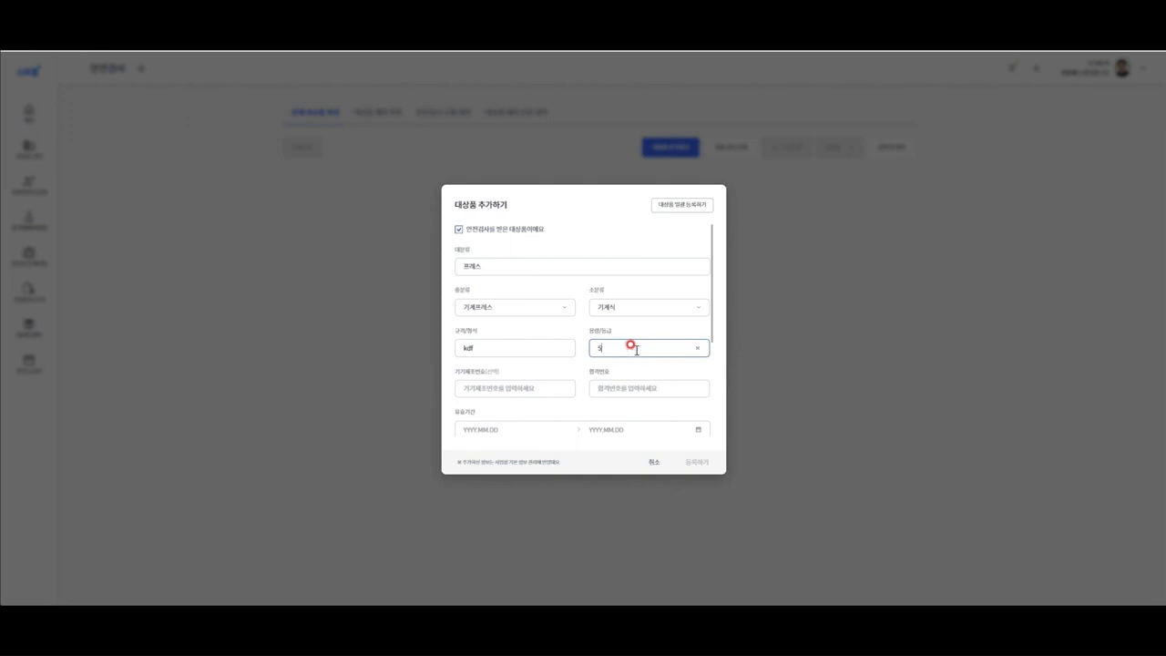
key(BackSpace)
text(4)
key(BackSpace)
text(4)
click(496, 387)
scroll(575, 382, down, 2)
scroll(575, 386, down, 2)
scroll(573, 380, up, 5)
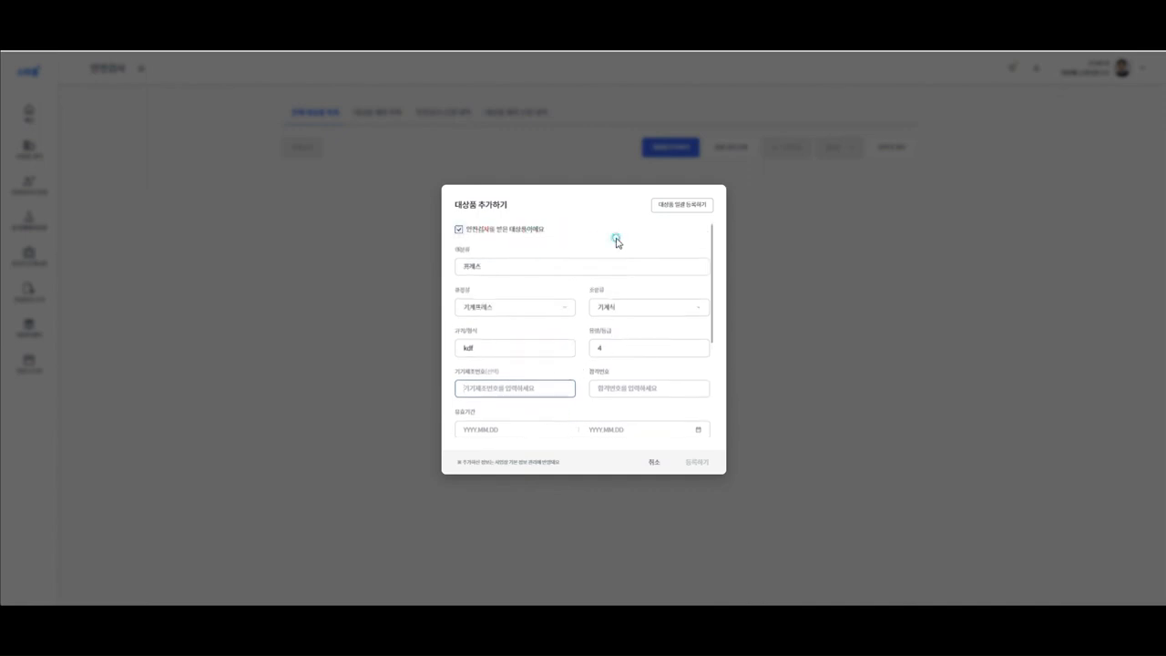
Download the Excel template from 대상품 일괄 등록하기 and examine the sample table and category headers on Sheet1 in Excel.
click(682, 205)
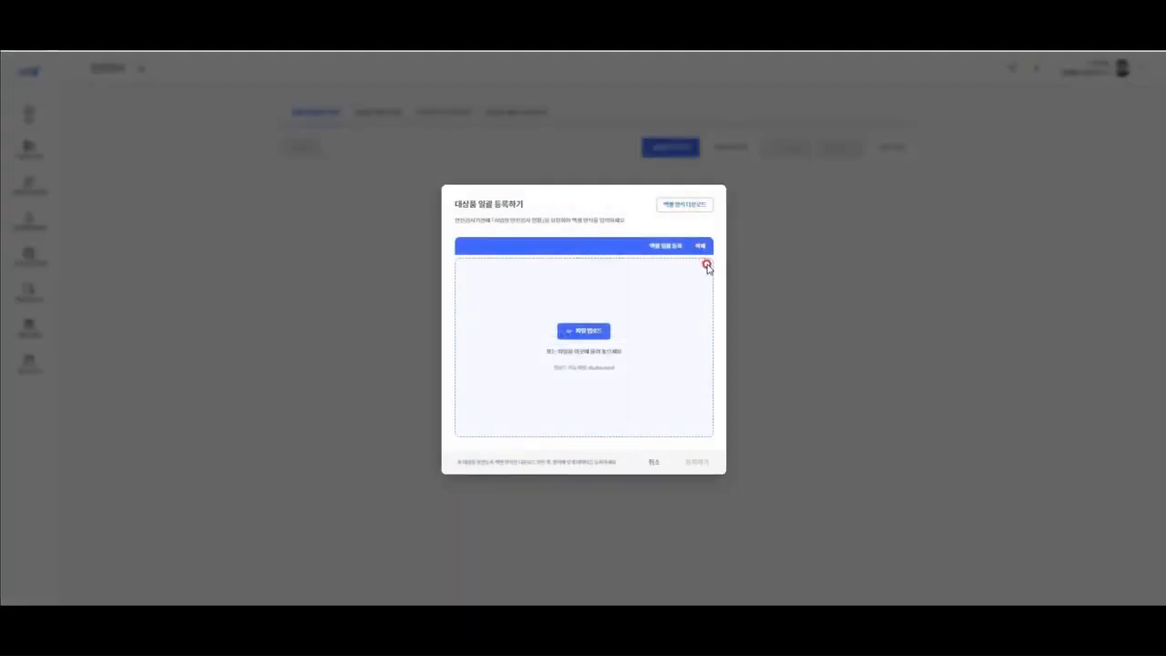
click(680, 210)
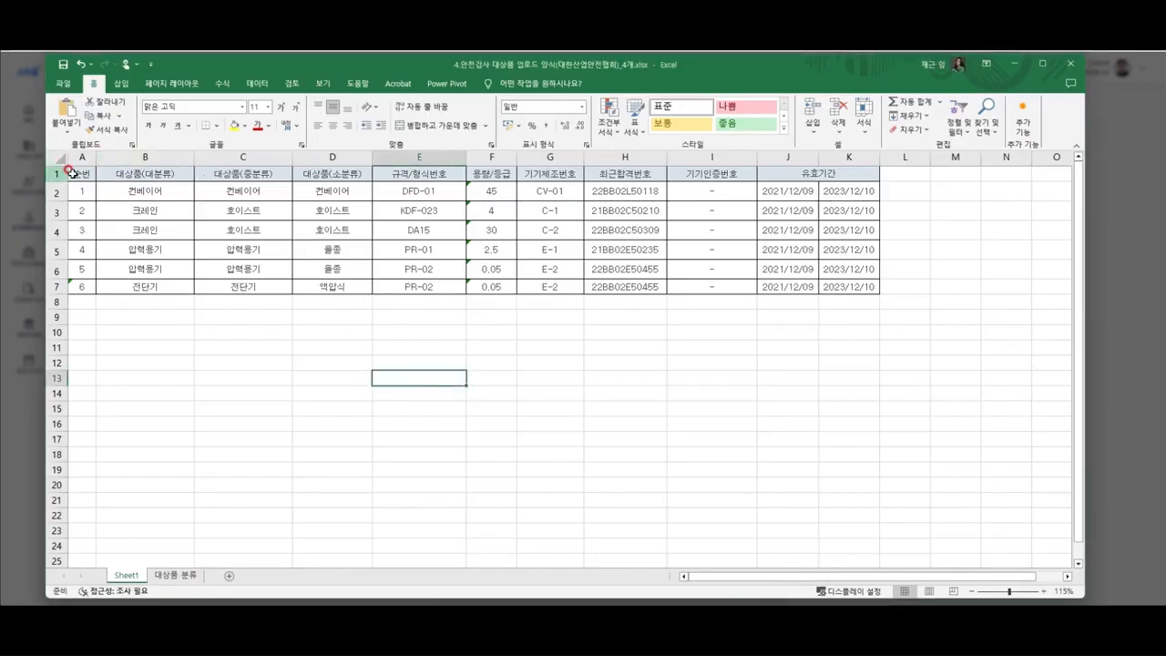
drag(82, 174, 828, 286)
click(547, 363)
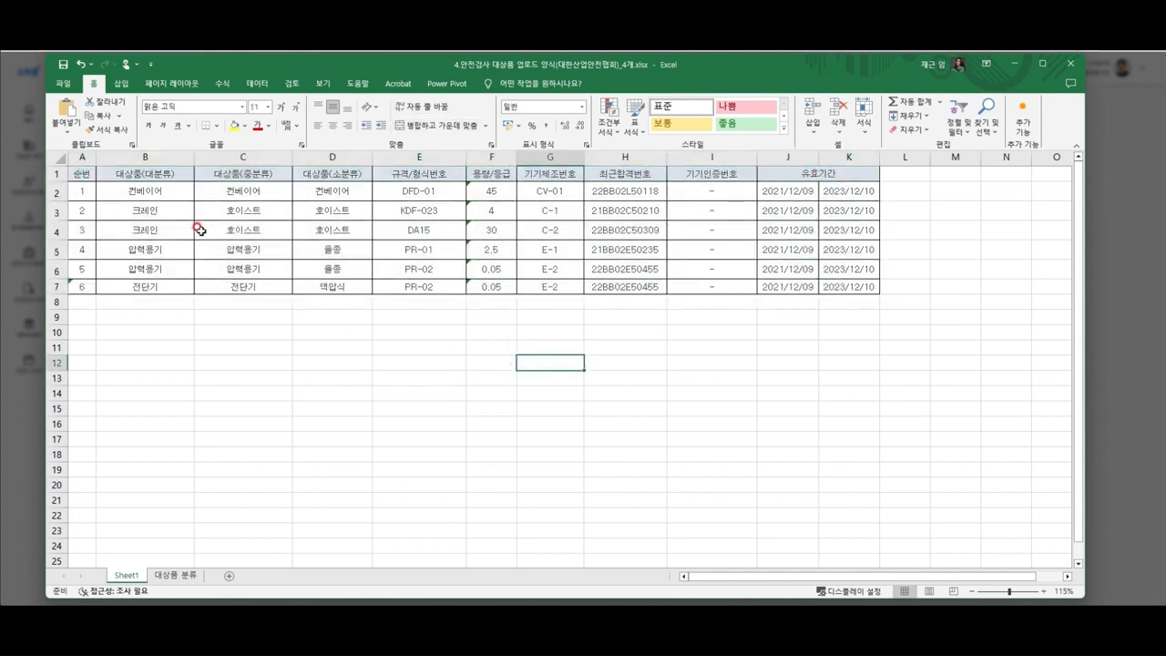
click(159, 173)
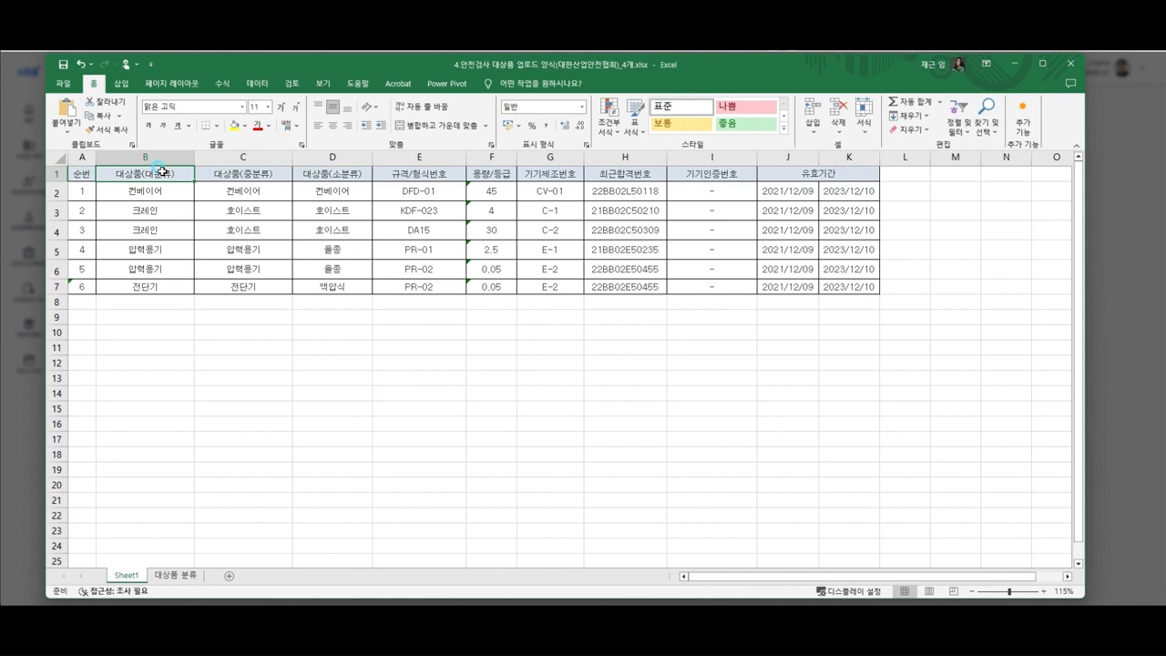
drag(160, 172, 325, 171)
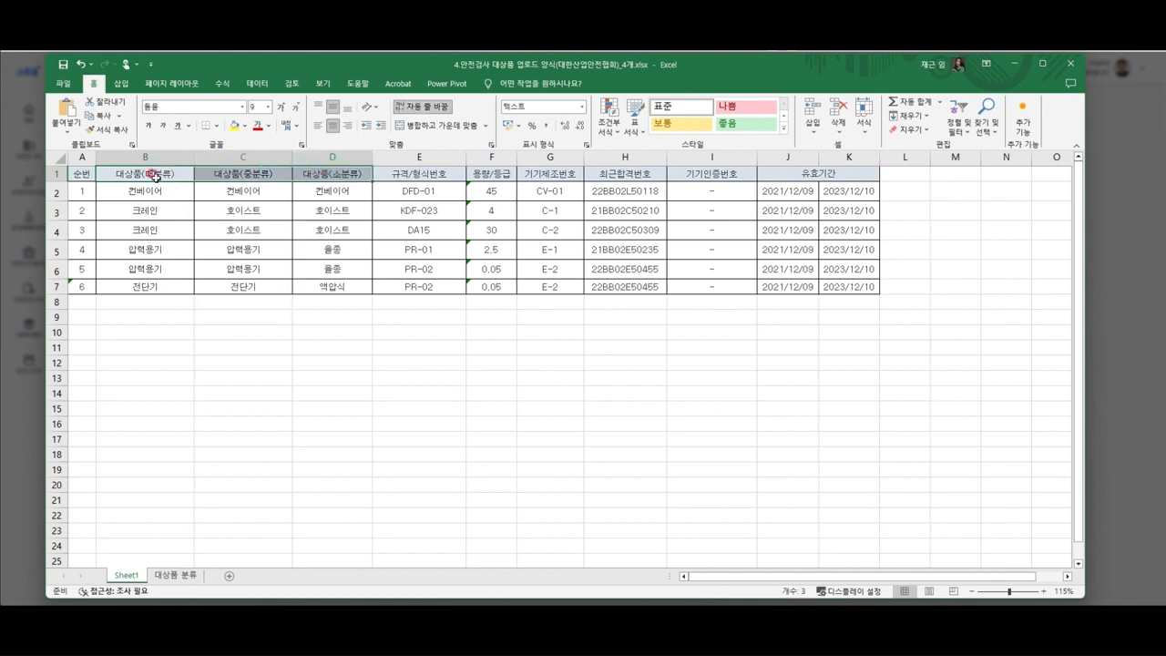
Examine how 대분류, 중분류 and 소분류 are listed for 프레스 and 전단기 on the 대상품 분류 sheet.
click(174, 577)
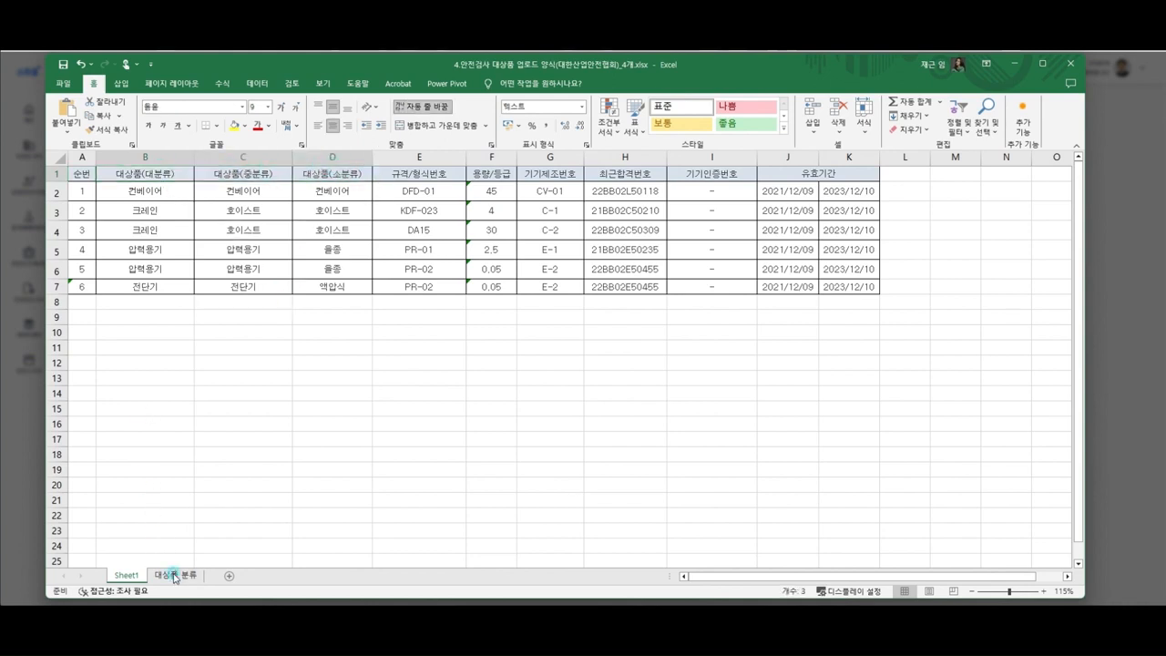
click(249, 401)
scroll(249, 401, down, 2)
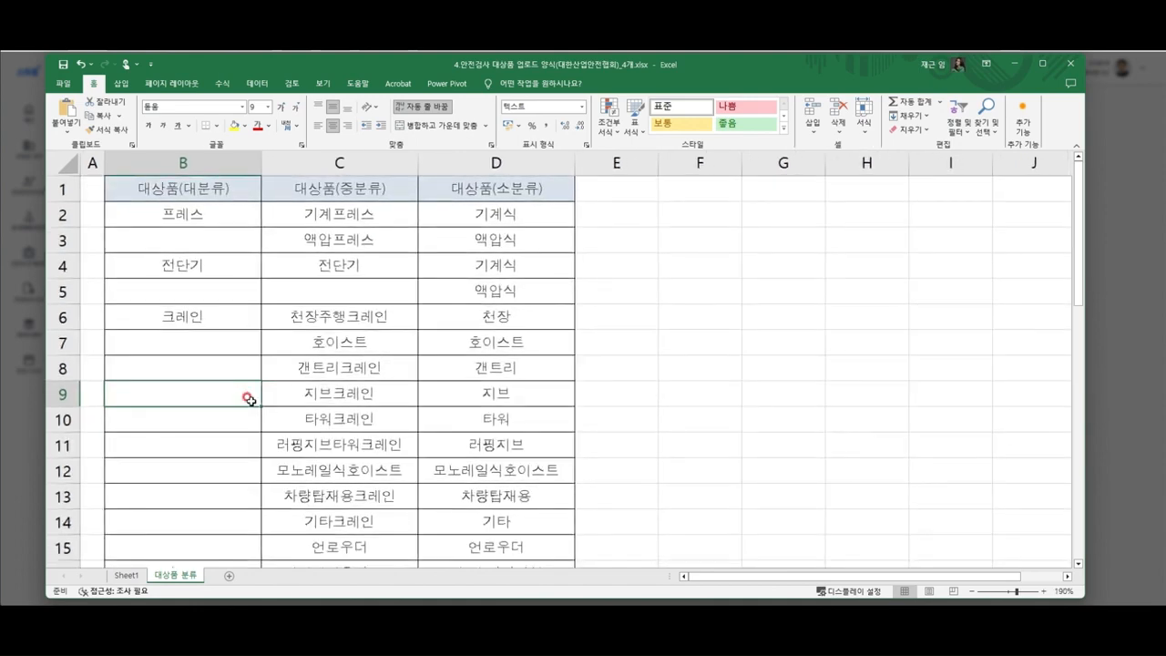
click(189, 210)
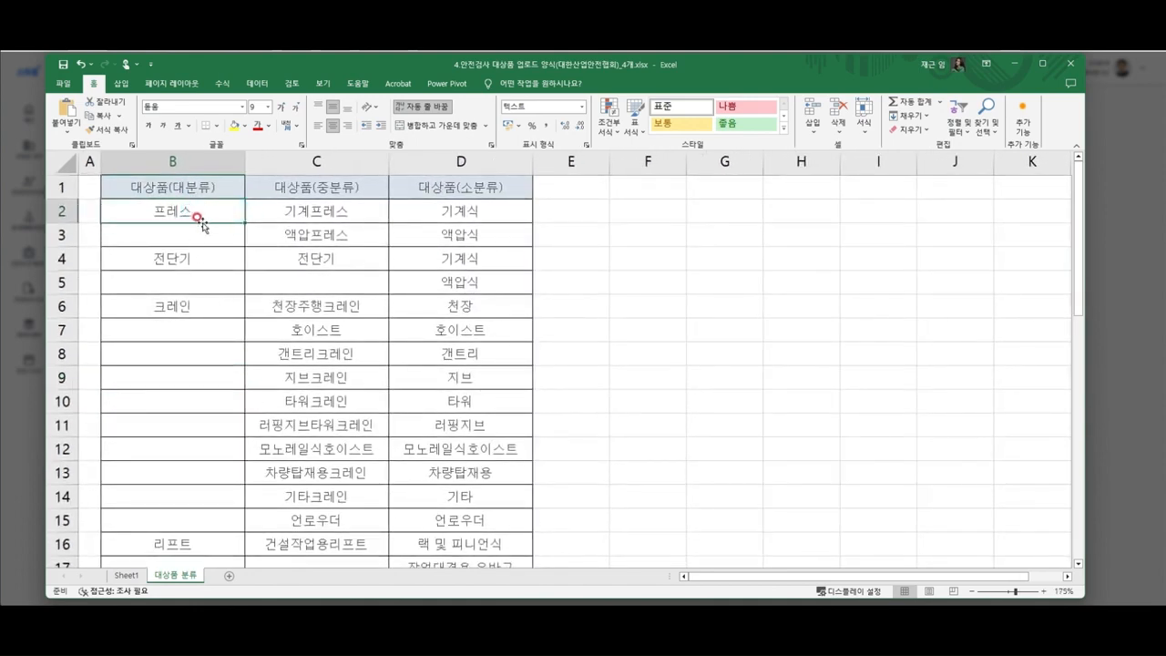
drag(208, 204, 438, 208)
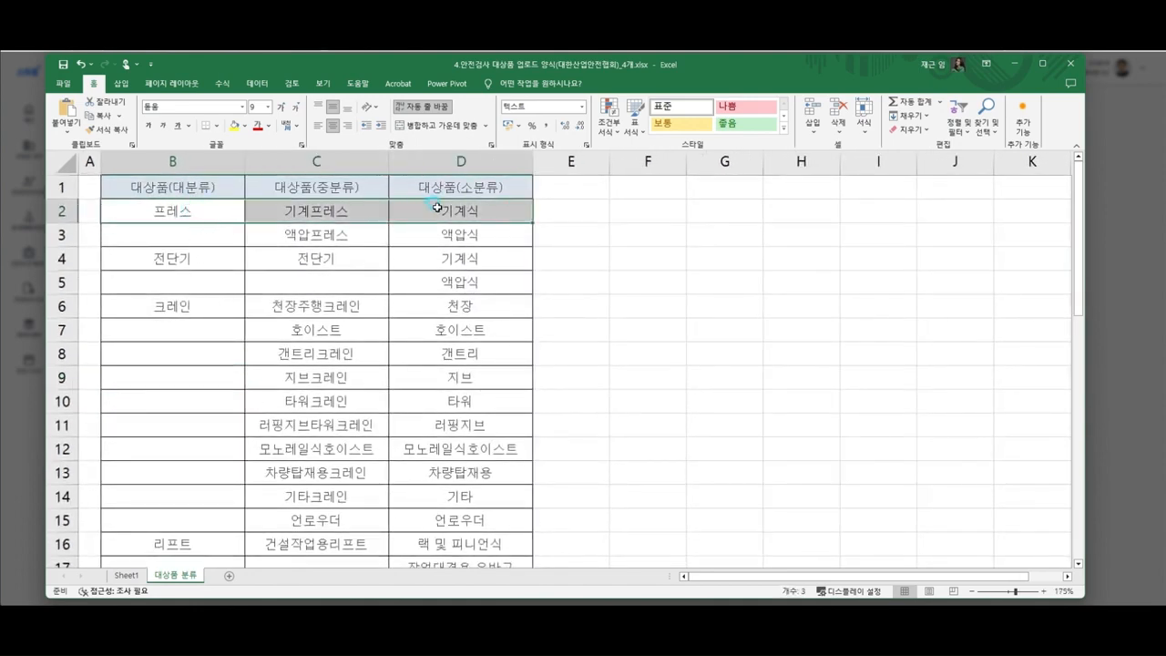
click(168, 229)
click(330, 231)
click(454, 237)
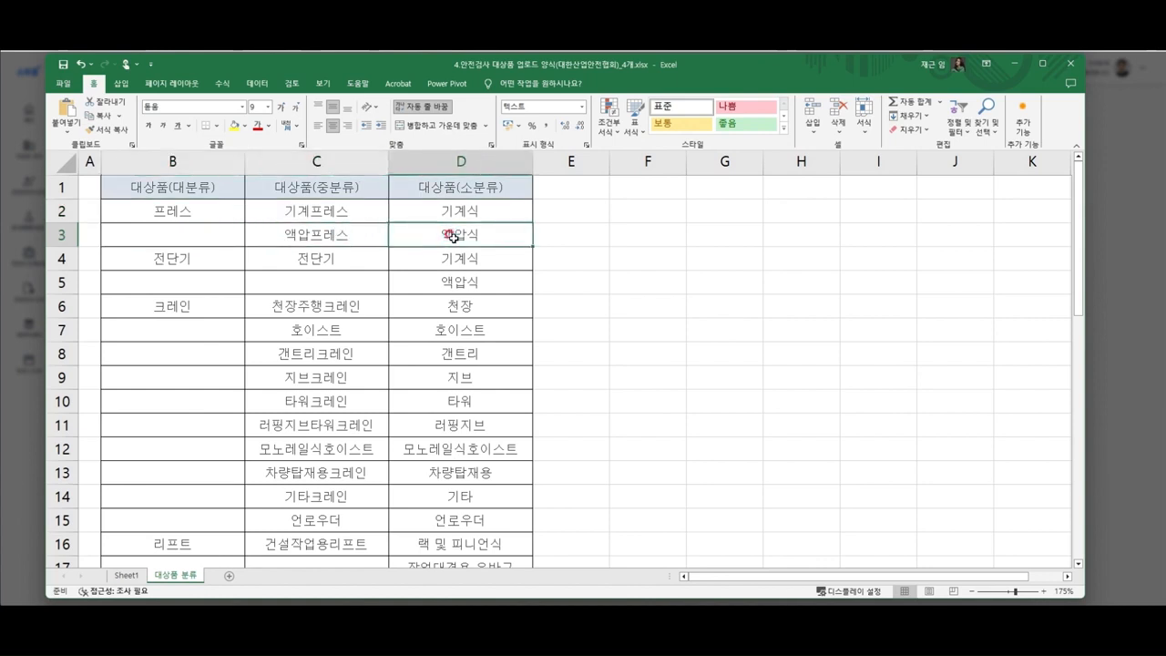
click(348, 237)
click(458, 238)
drag(182, 258, 447, 259)
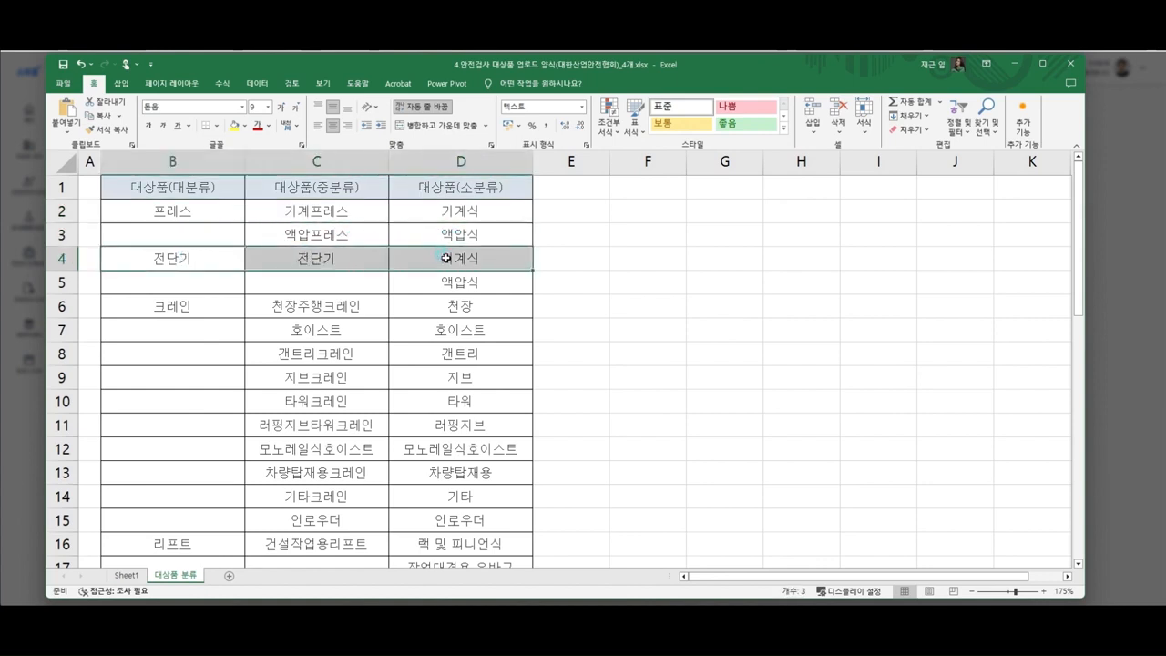
Copy the 전단기 entries in B4:C4 into the empty cells B5:C5 of the 대상품 분류 sheet.
click(201, 279)
drag(187, 260, 310, 259)
key(ctrl+c)
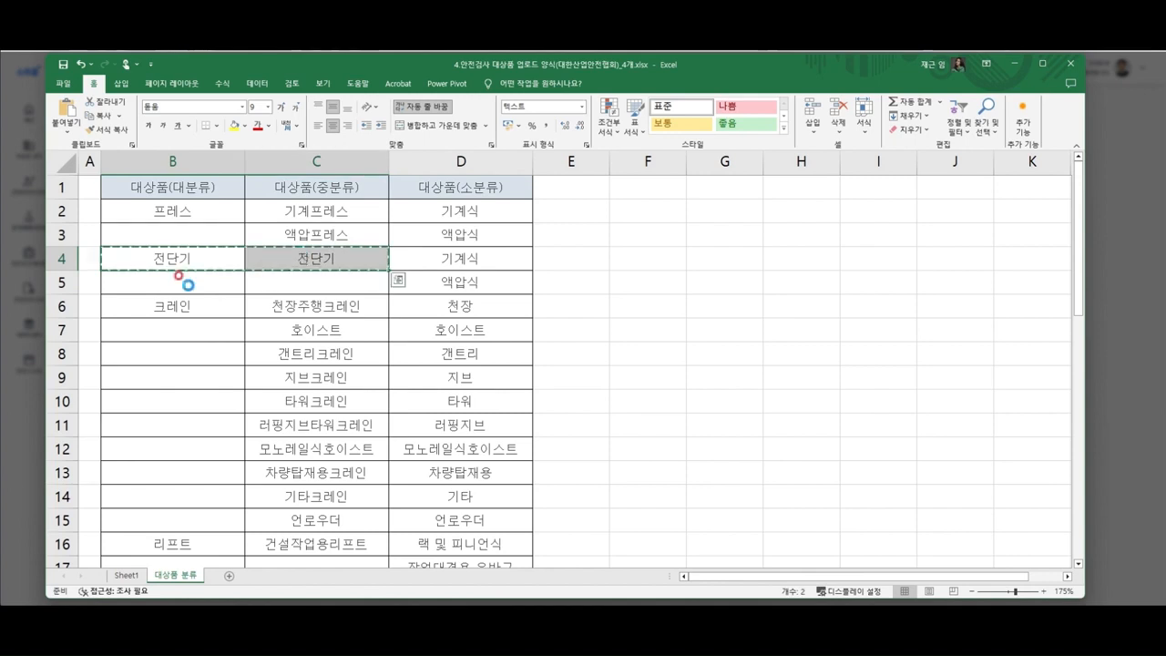
click(187, 284)
key(ctrl+v)
Copy the 전단기, 전단기, 액압식 row in B5:D5 to Sheet1, starting at cell B11.
drag(219, 281, 446, 273)
key(ctrl+c)
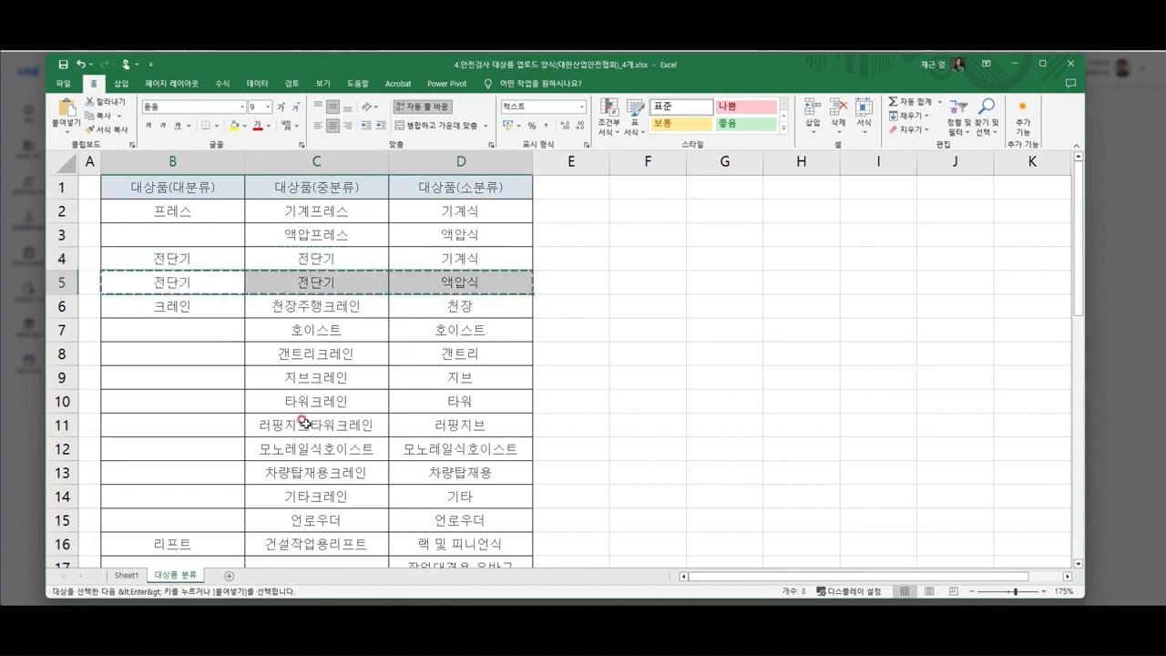
click(127, 575)
click(170, 349)
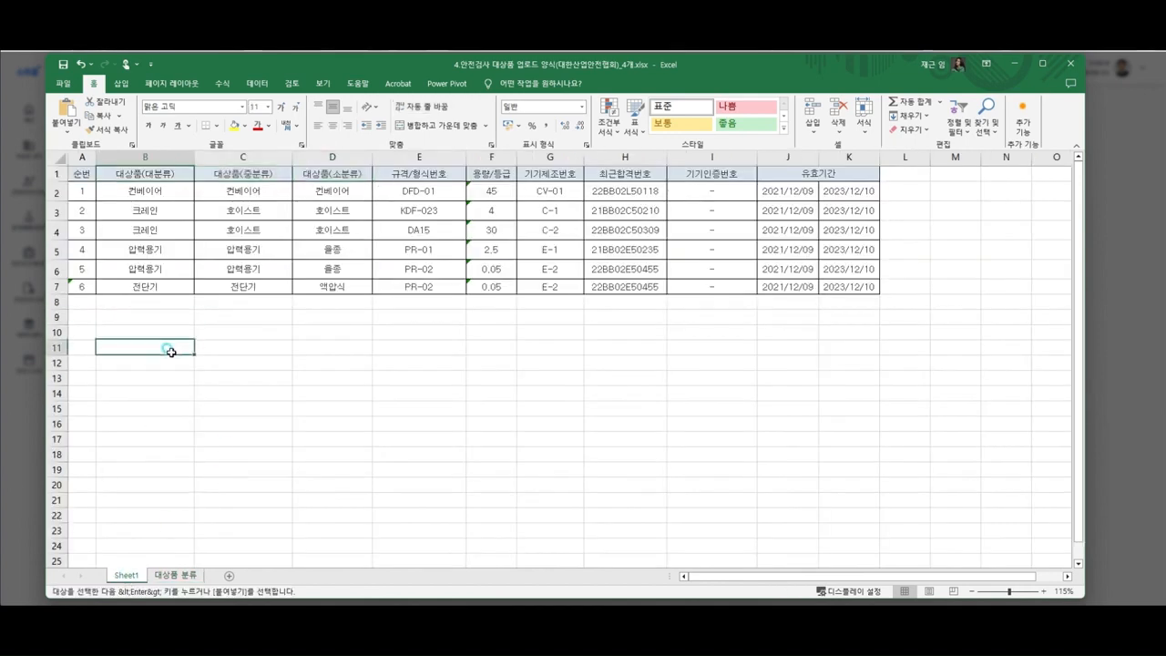
key(ctrl+v)
drag(130, 332, 242, 331)
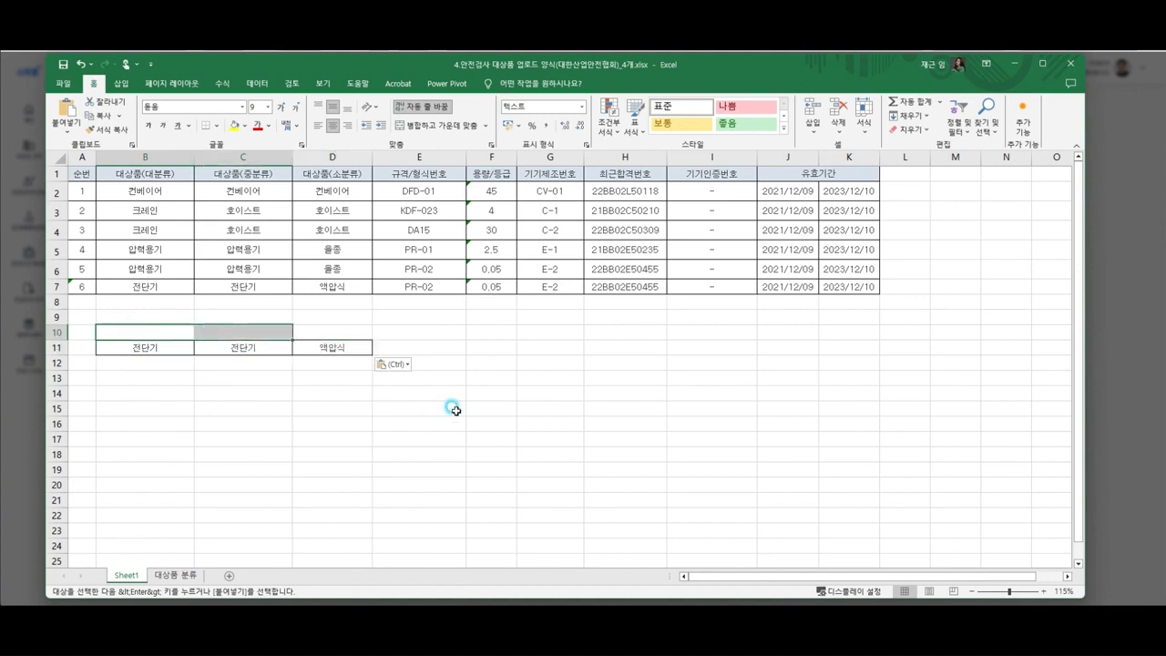
drag(454, 410, 479, 424)
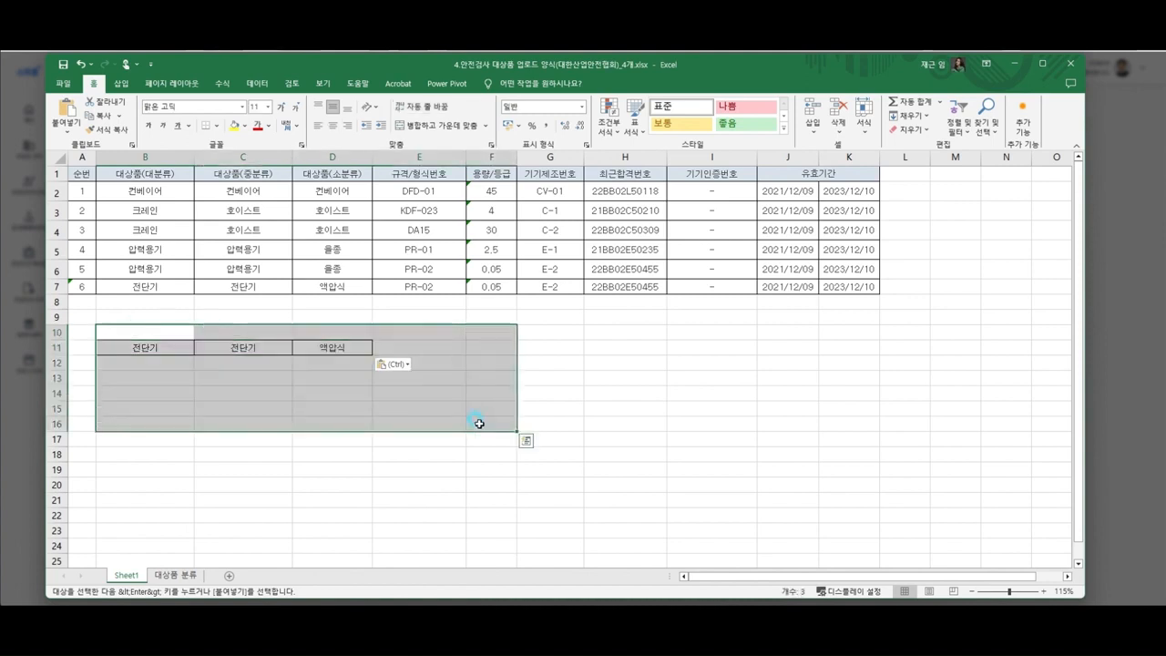
Copy 크레인 from B6 of the 대상품 분류 sheet into the empty 대분류 cells B7:B15.
click(191, 574)
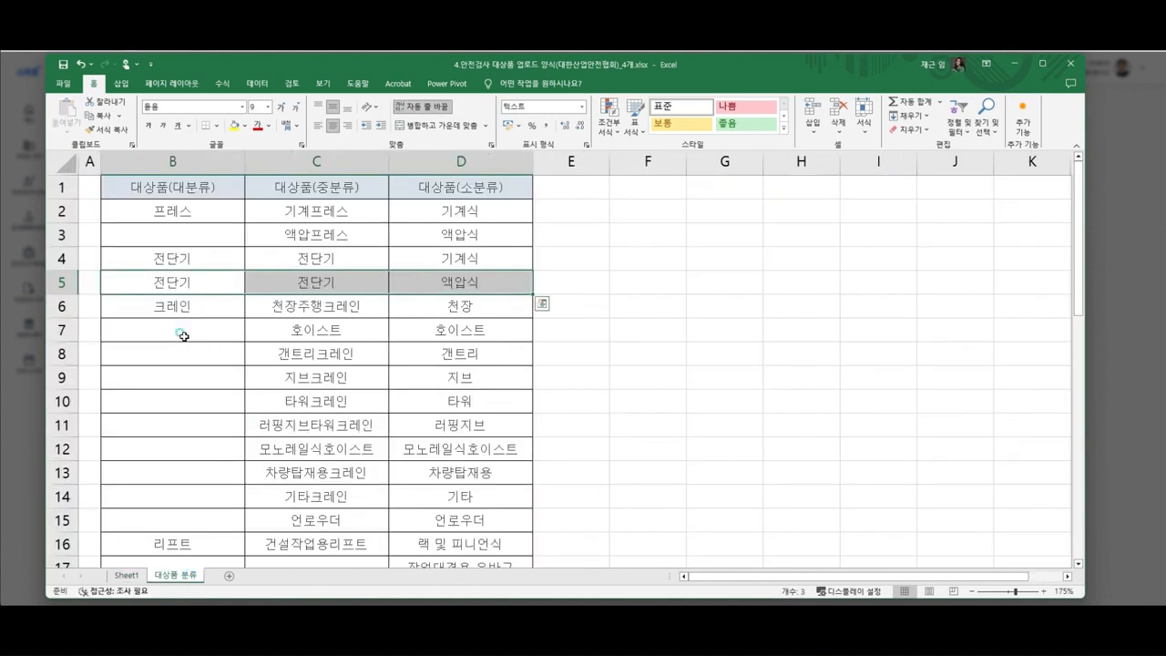
click(179, 308)
key(ctrl+c)
drag(178, 333, 177, 517)
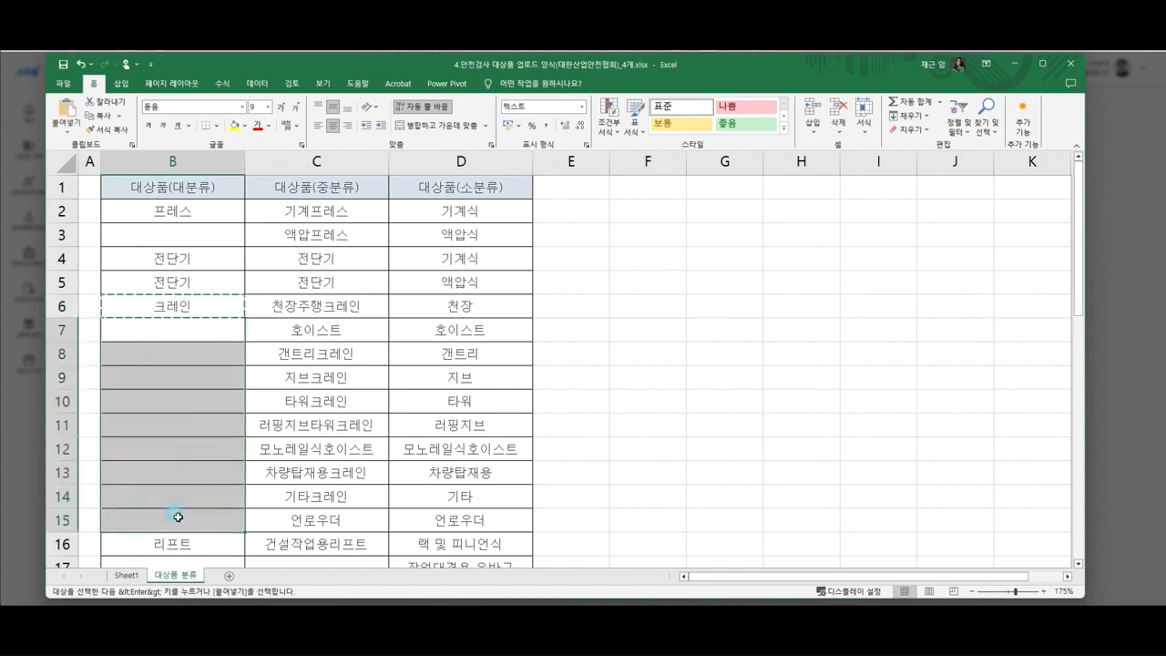
key(ctrl+v)
click(415, 456)
click(447, 379)
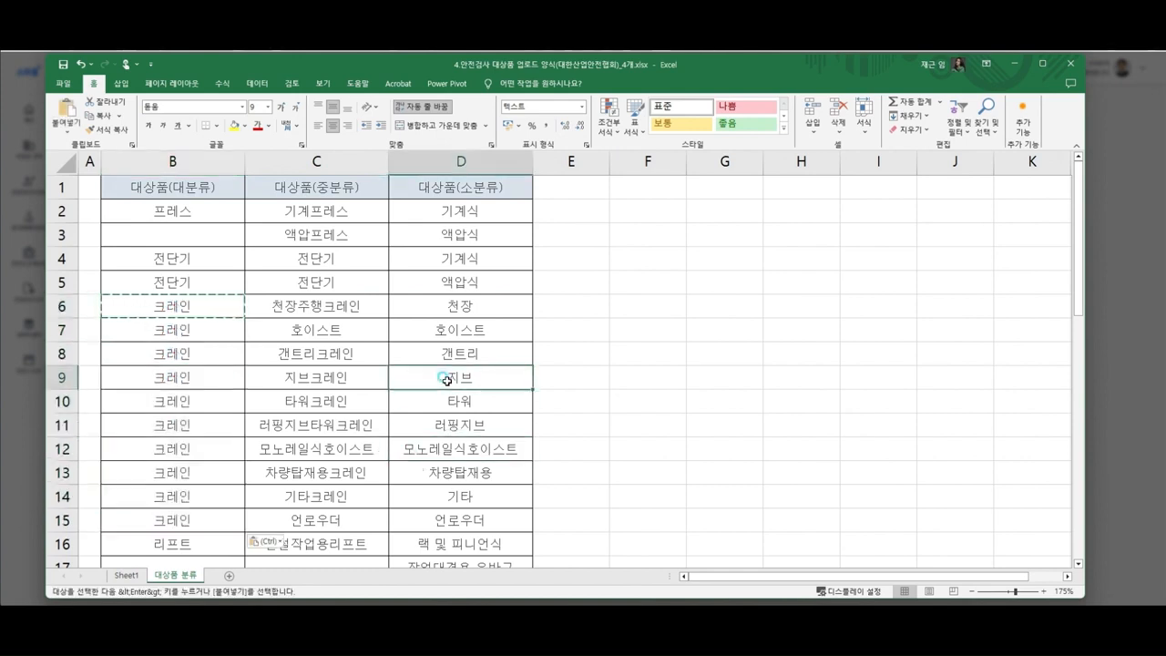
Copy the 크레인, 호이스트, 호이스트 row in B7:D7 to Sheet1, starting at cell B10.
drag(447, 379, 155, 377)
drag(466, 330, 203, 353)
click(125, 575)
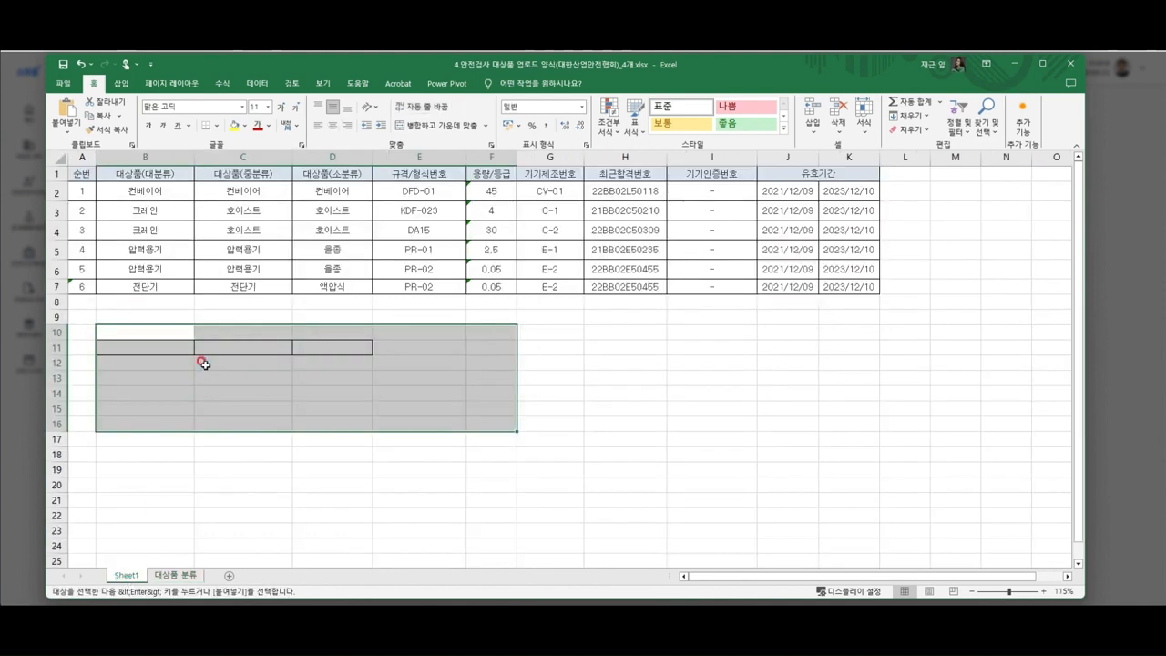
click(144, 333)
key(ctrl+v)
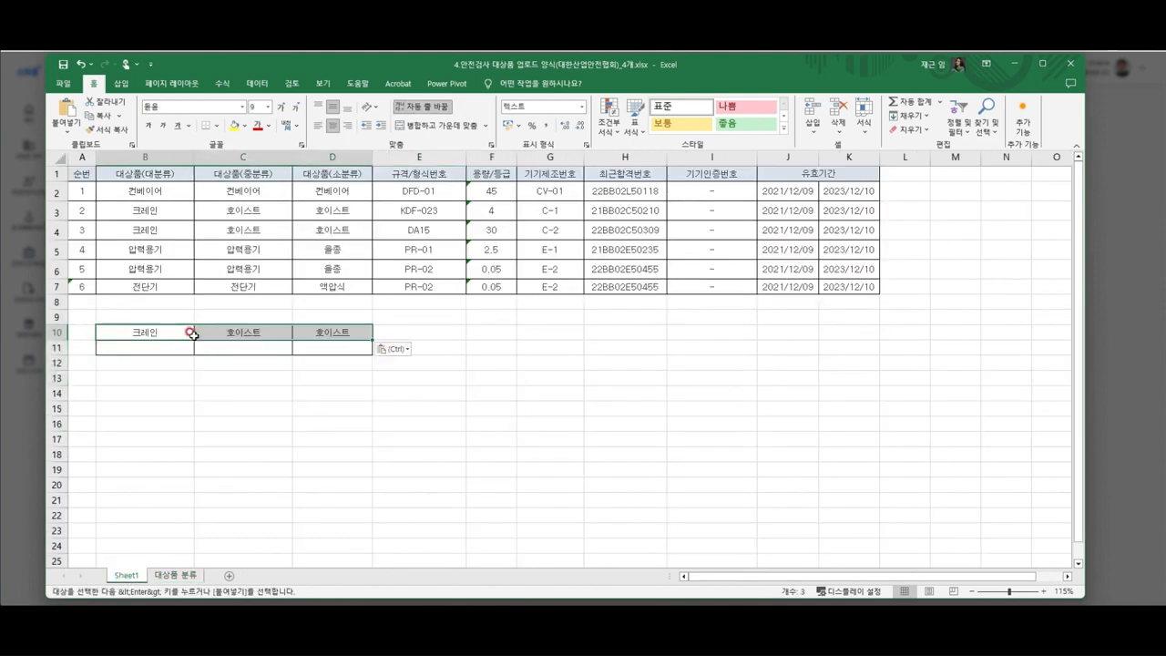
Examine the sample table on Sheet1, from the category columns through 규격/형식번호, 용량/등급, 기기제조번호 and 최근합격번호 to 유효기간.
click(343, 179)
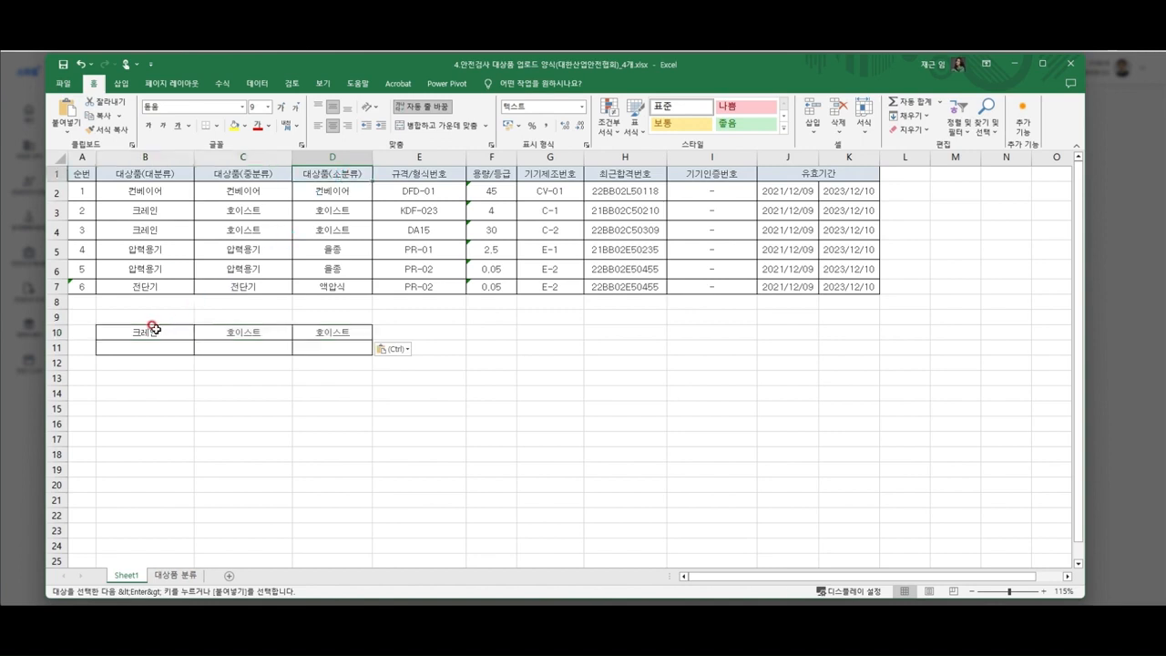
drag(155, 330, 360, 333)
click(499, 330)
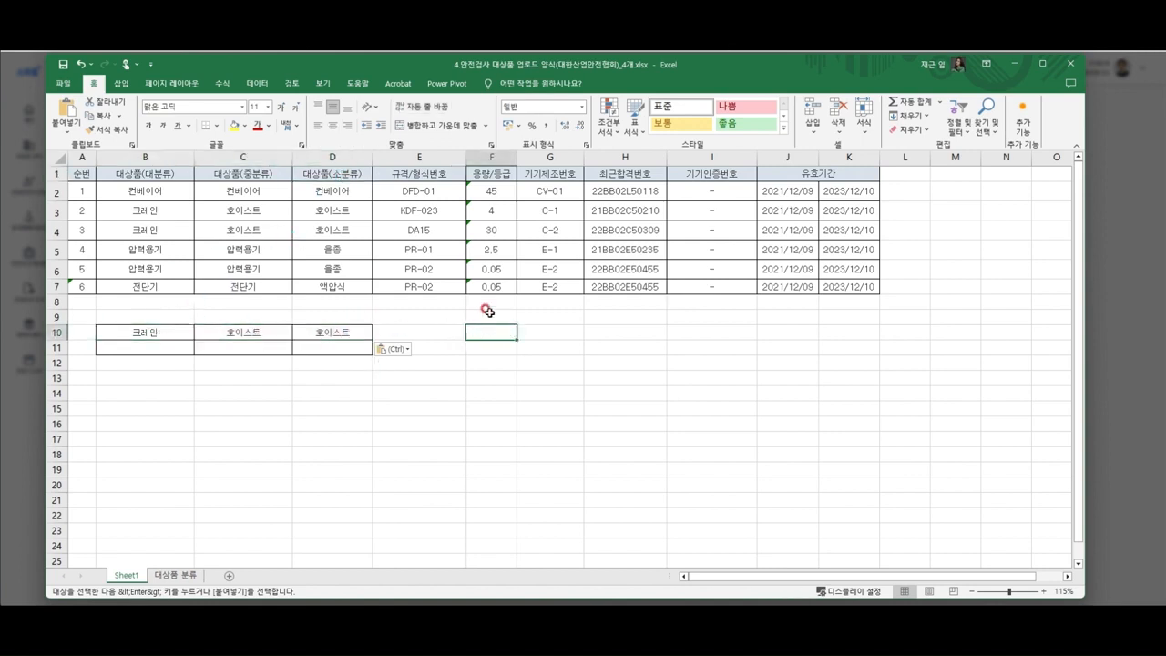
key(Right)
key(Right)
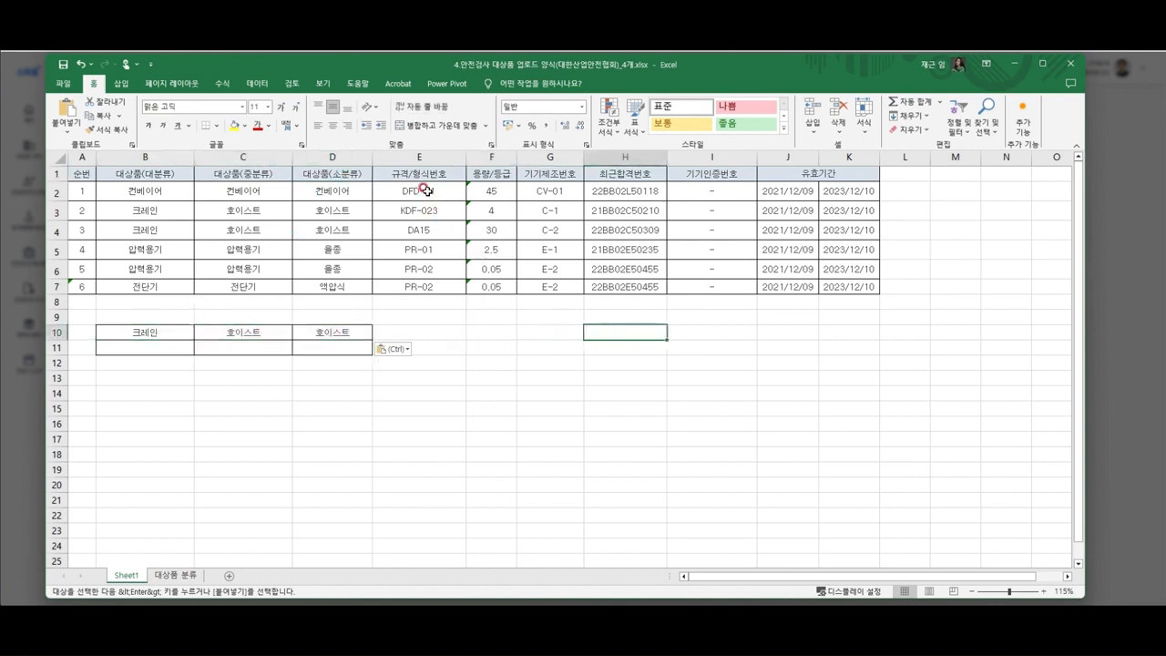
click(425, 191)
click(489, 191)
click(545, 190)
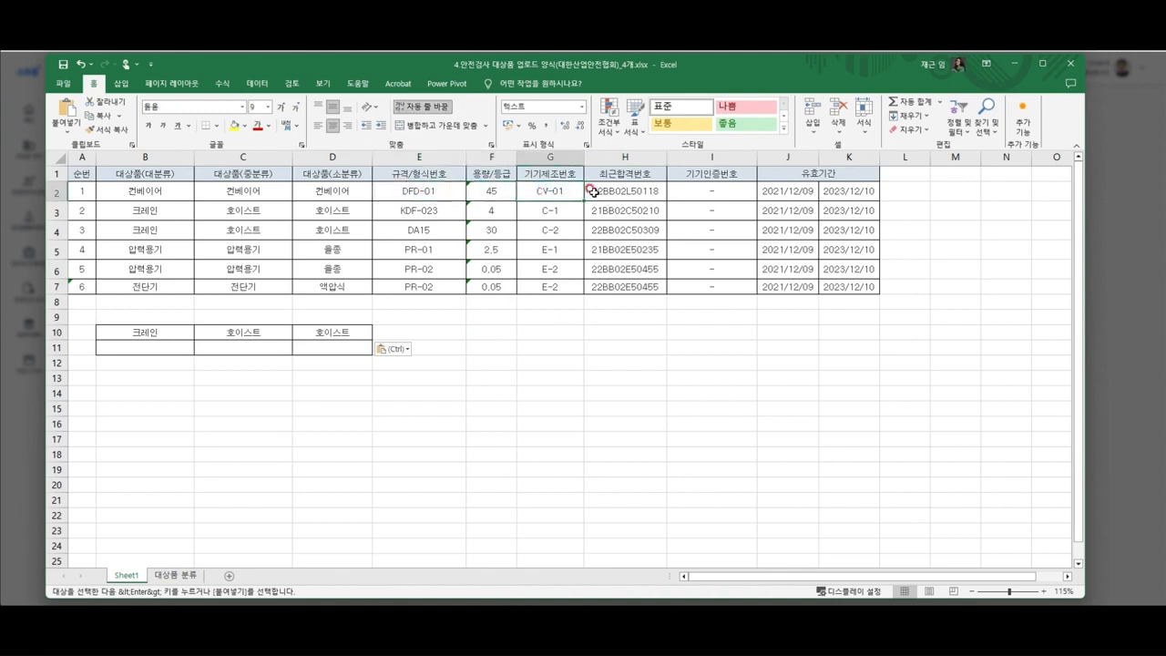
click(592, 192)
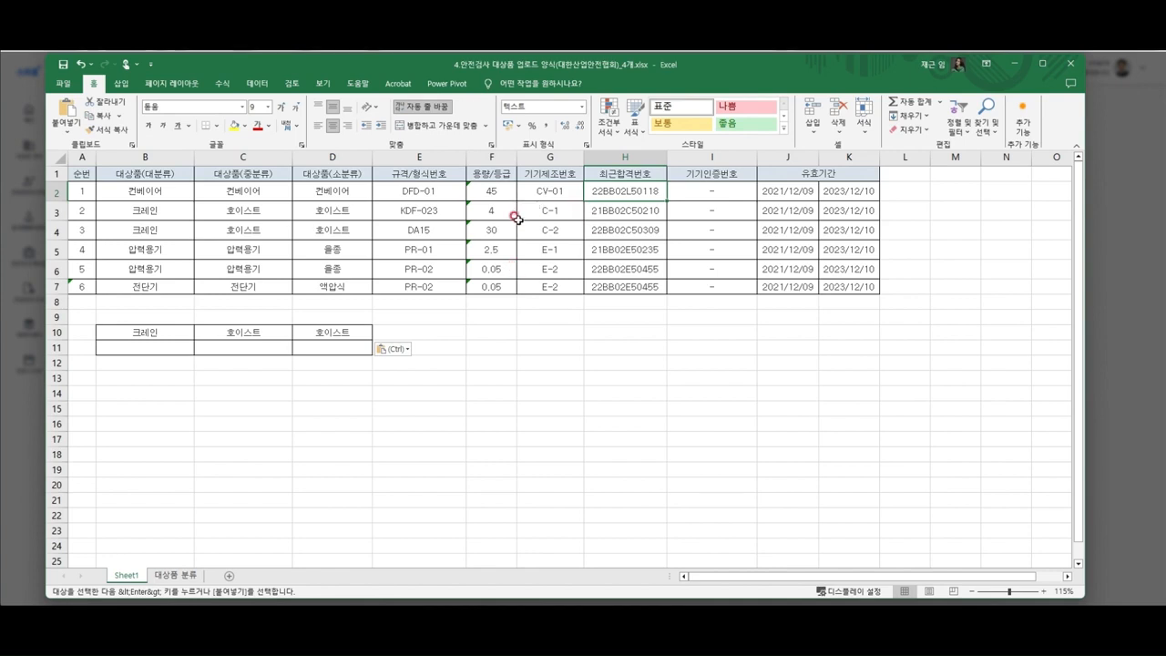
drag(490, 191, 847, 269)
drag(414, 186, 852, 376)
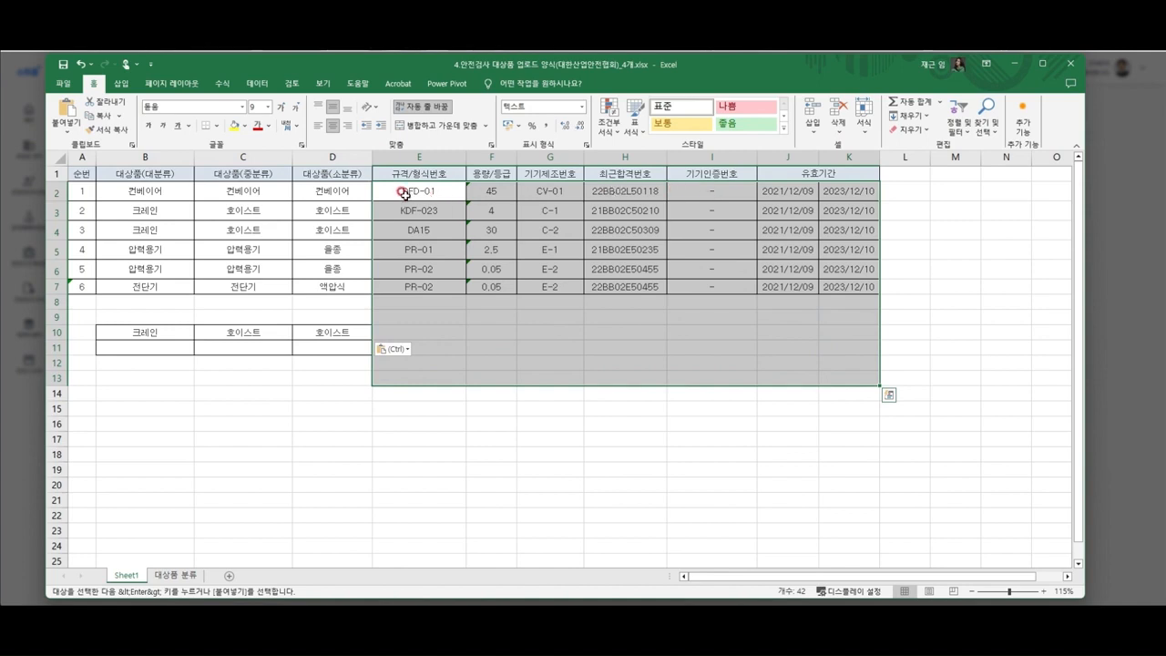
drag(401, 191, 824, 443)
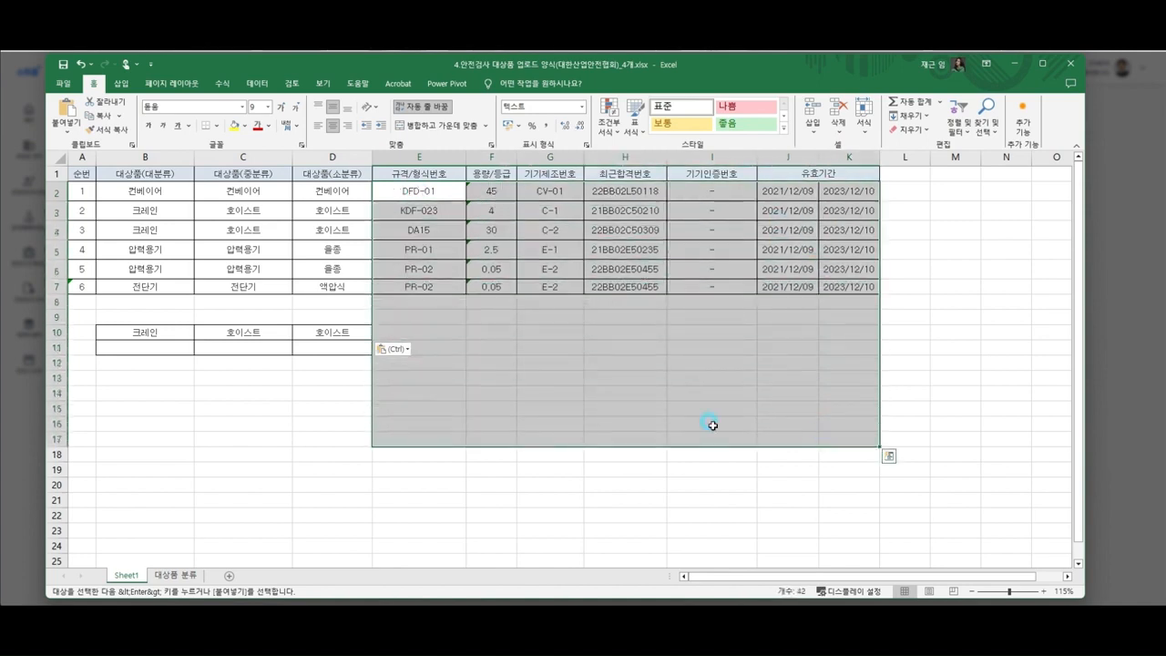
Delete rows 9 to 13 below the table on Sheet1 and review the range A1:K7.
drag(48, 317, 46, 379)
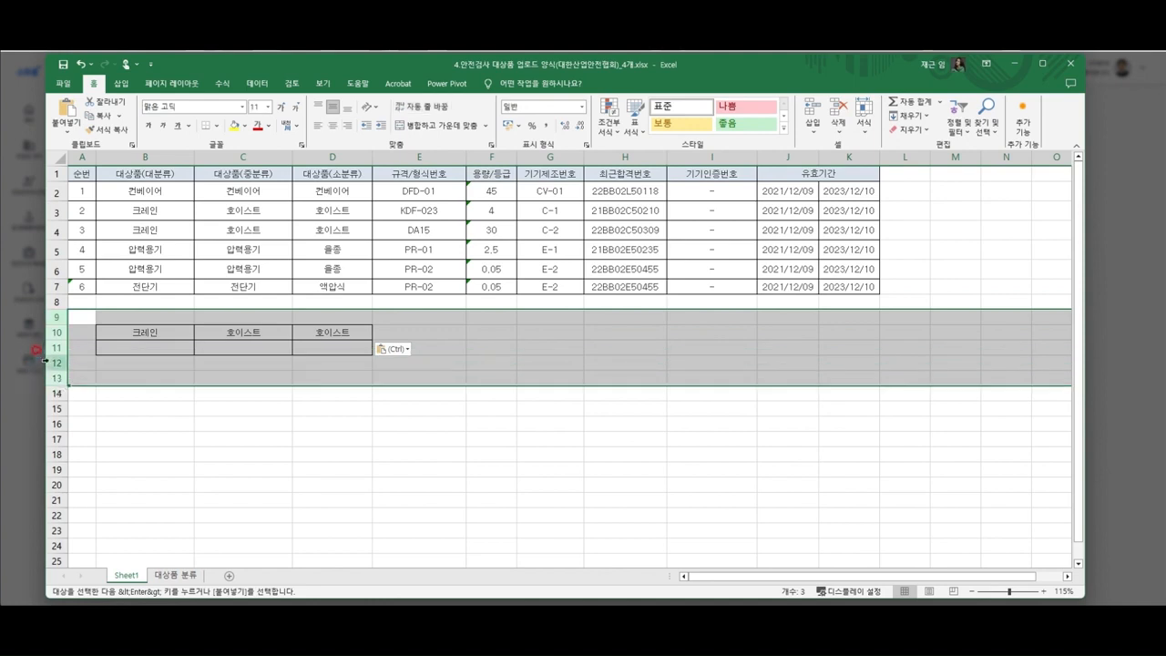
right_click(46, 352)
key(d)
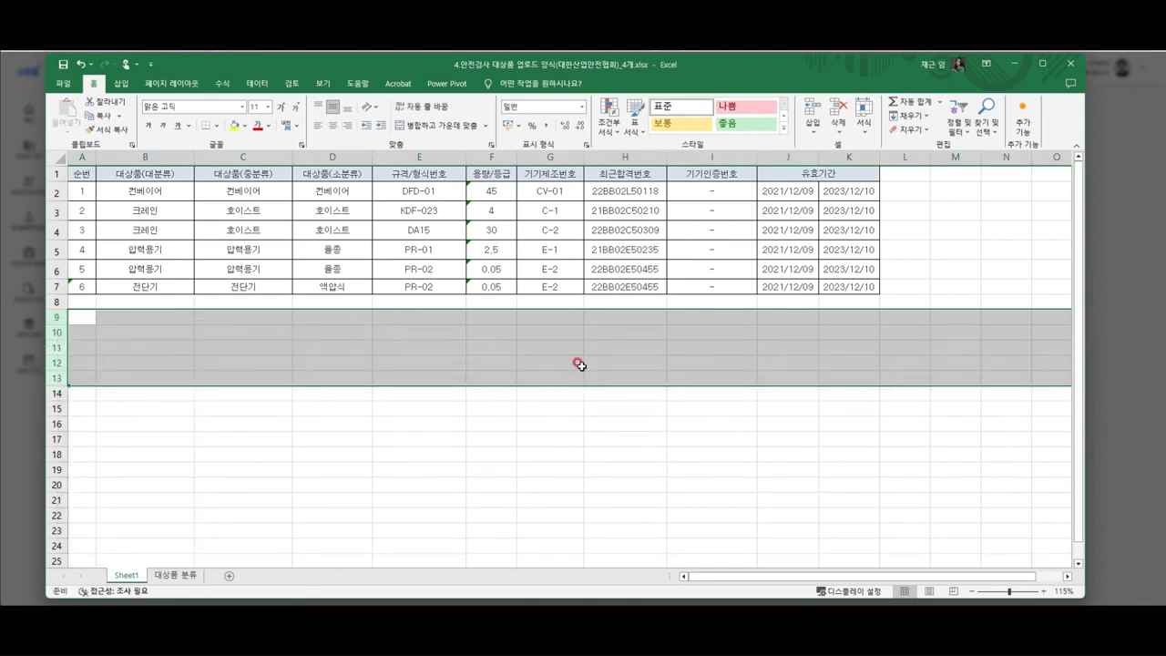
click(572, 363)
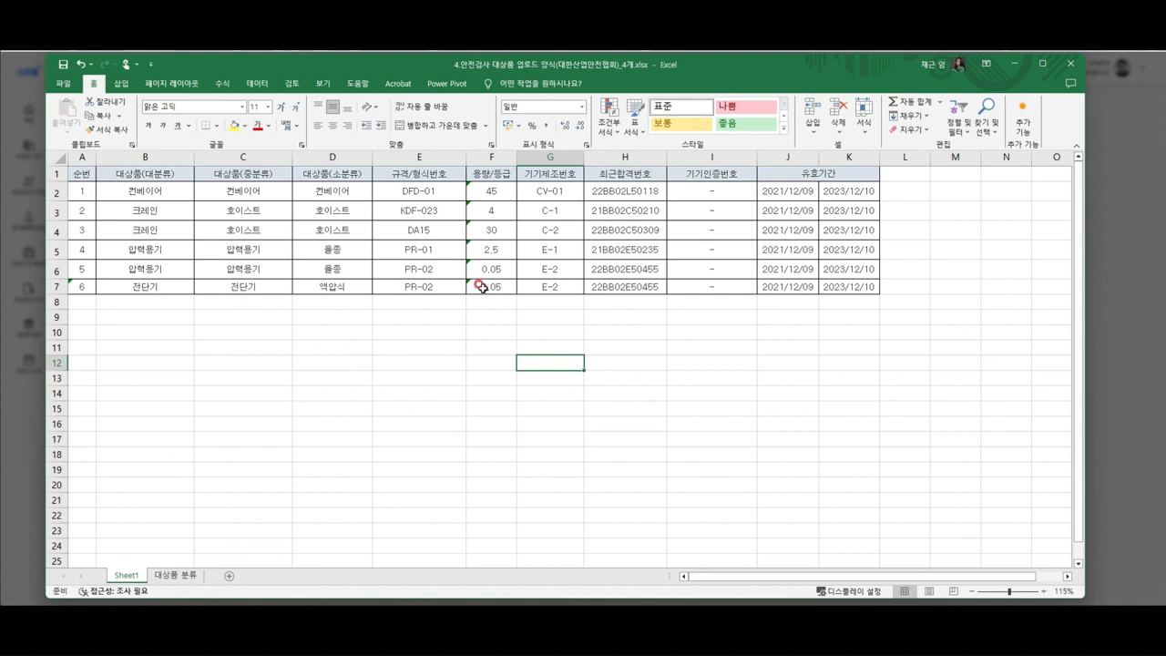
drag(87, 178, 800, 289)
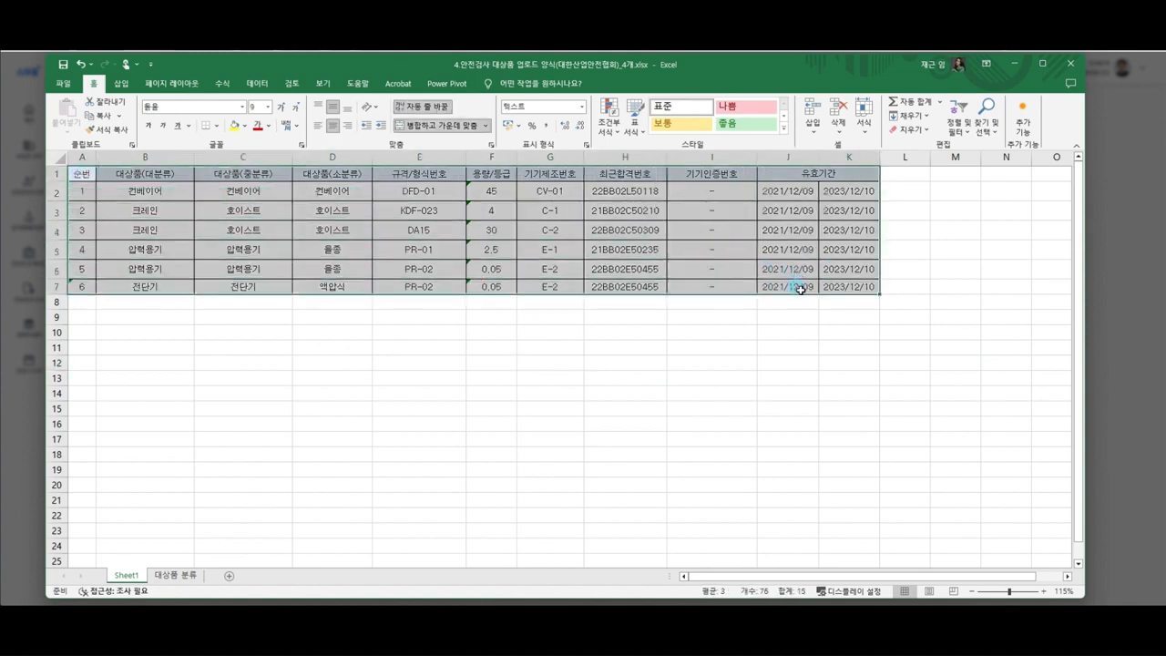
click(715, 354)
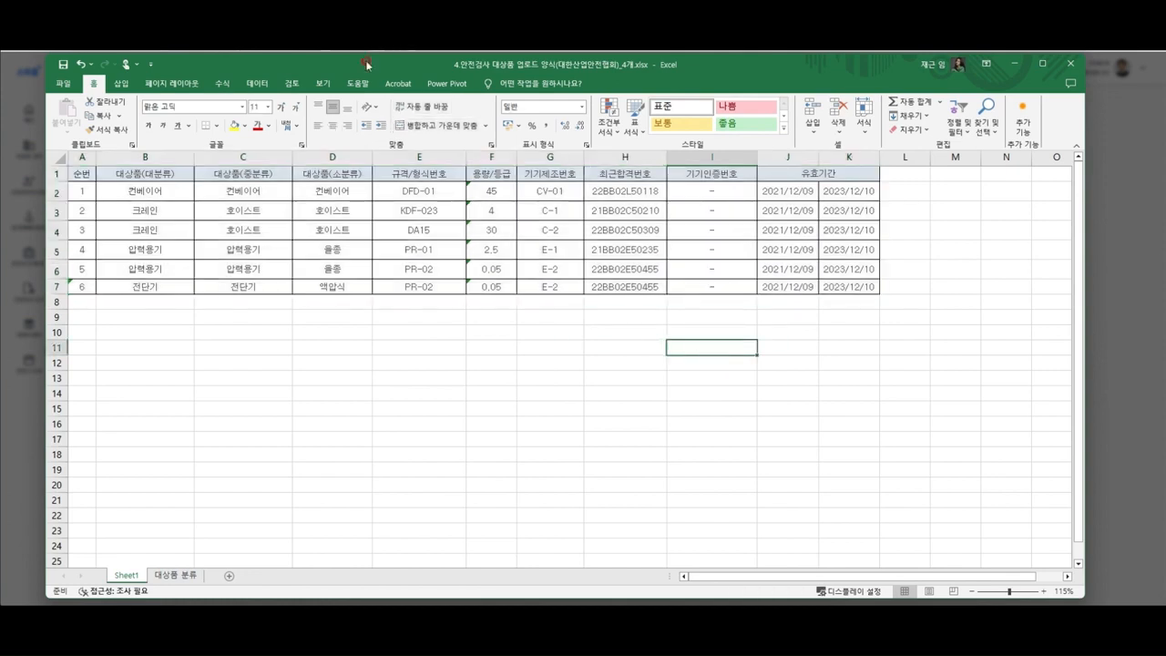
Upload the completed Excel template in the 대상품 일괄 등록하기 dialog and register all the listed items.
drag(366, 64, 1165, 136)
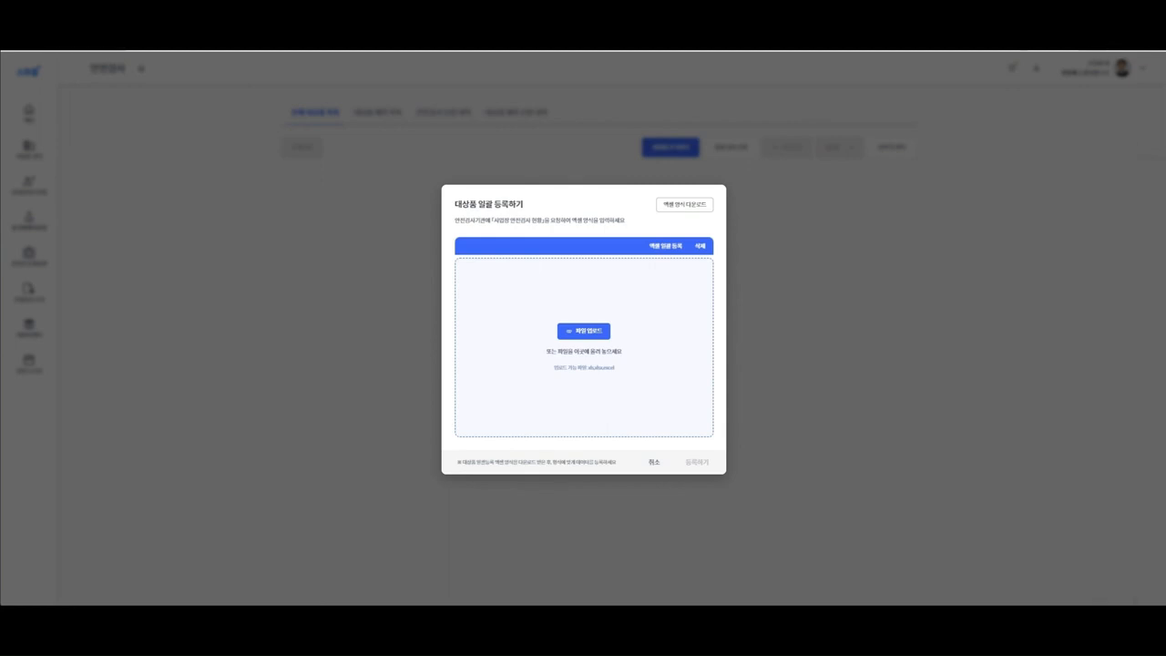
drag(1165, 201, 565, 361)
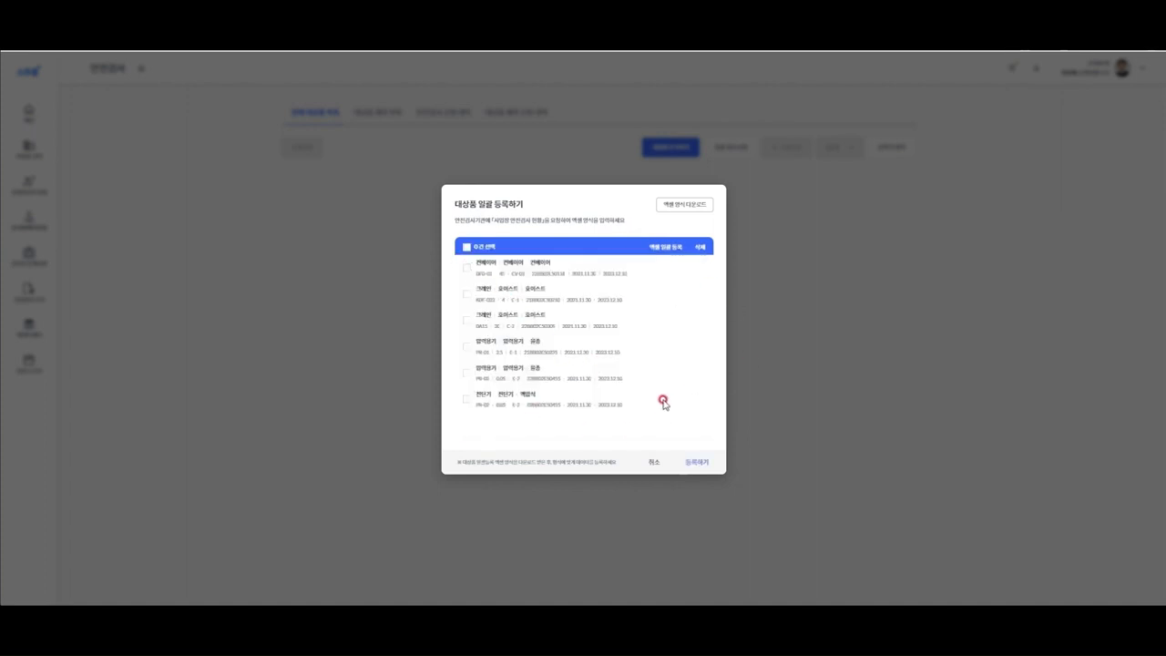
click(698, 464)
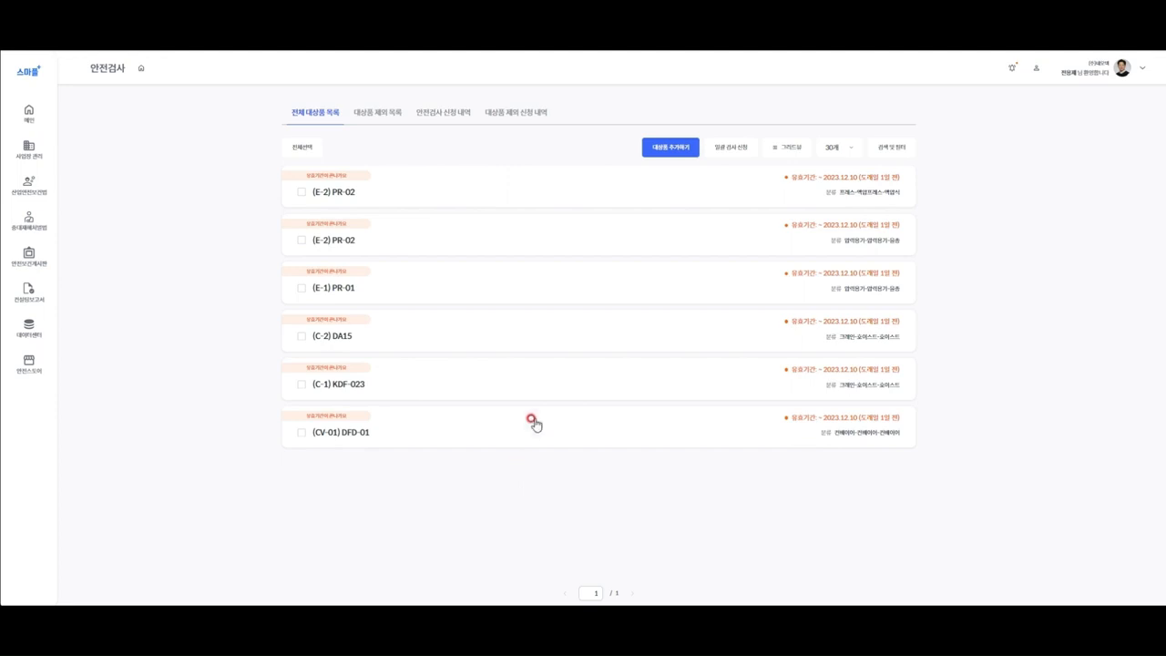
Open the 프레스 item (E-2) PR-02 for editing and upload a hoist photo to its 기본 정보.
click(335, 194)
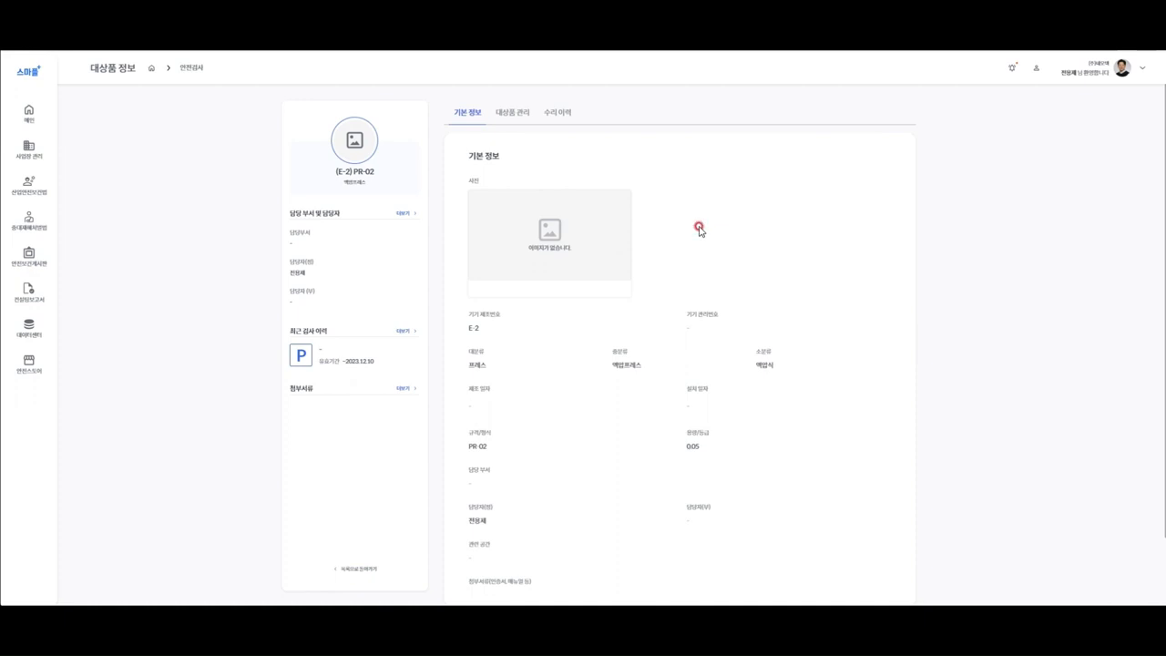
scroll(699, 228, down, 2)
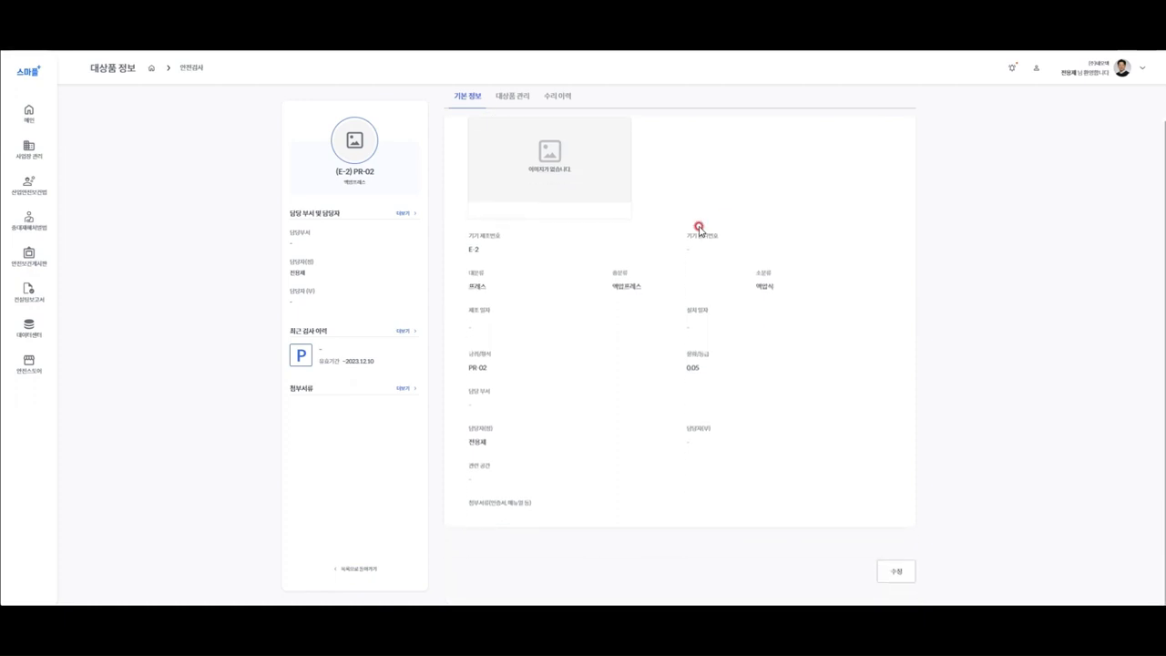
scroll(698, 227, up, 2)
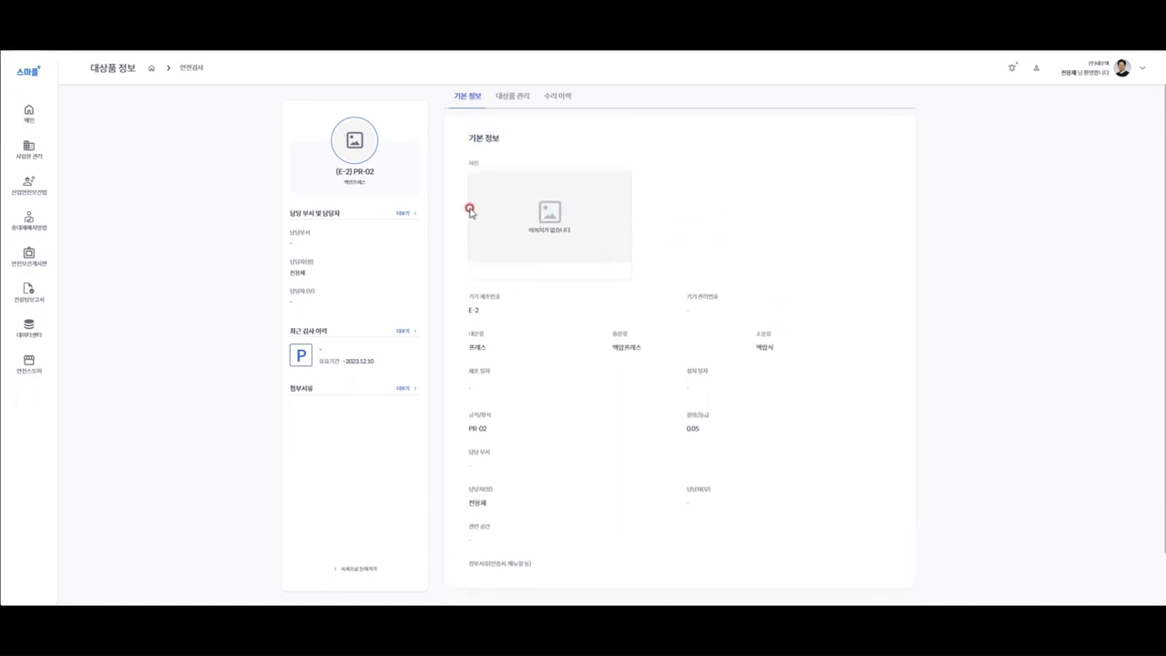
scroll(637, 405, down, 1)
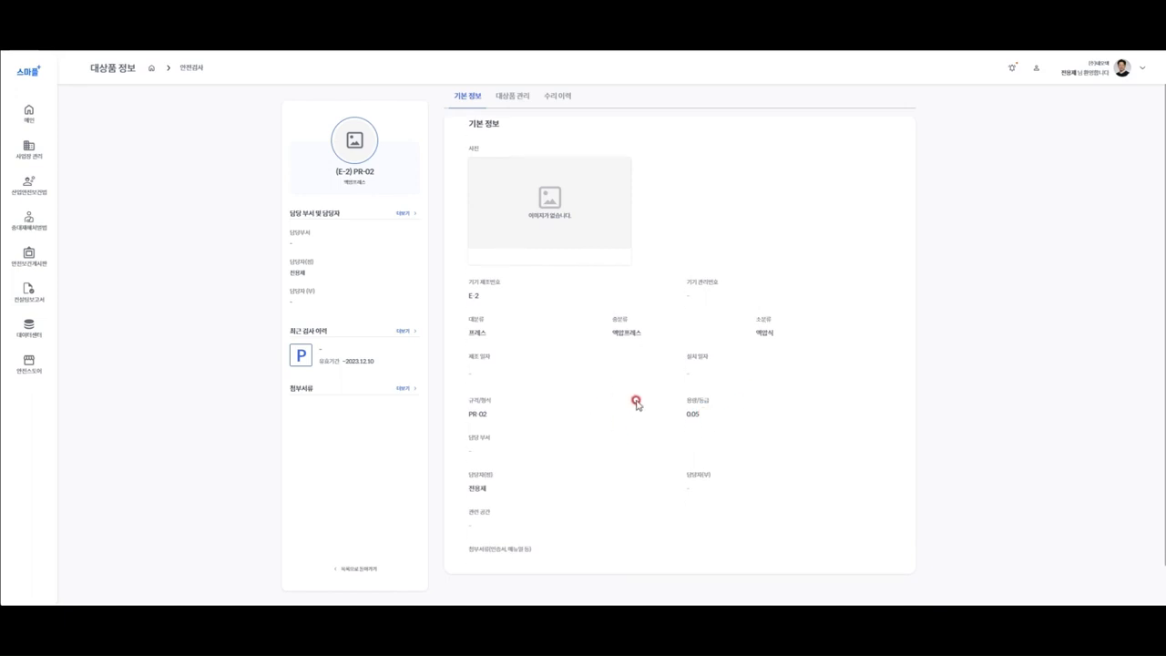
scroll(637, 404, down, 1)
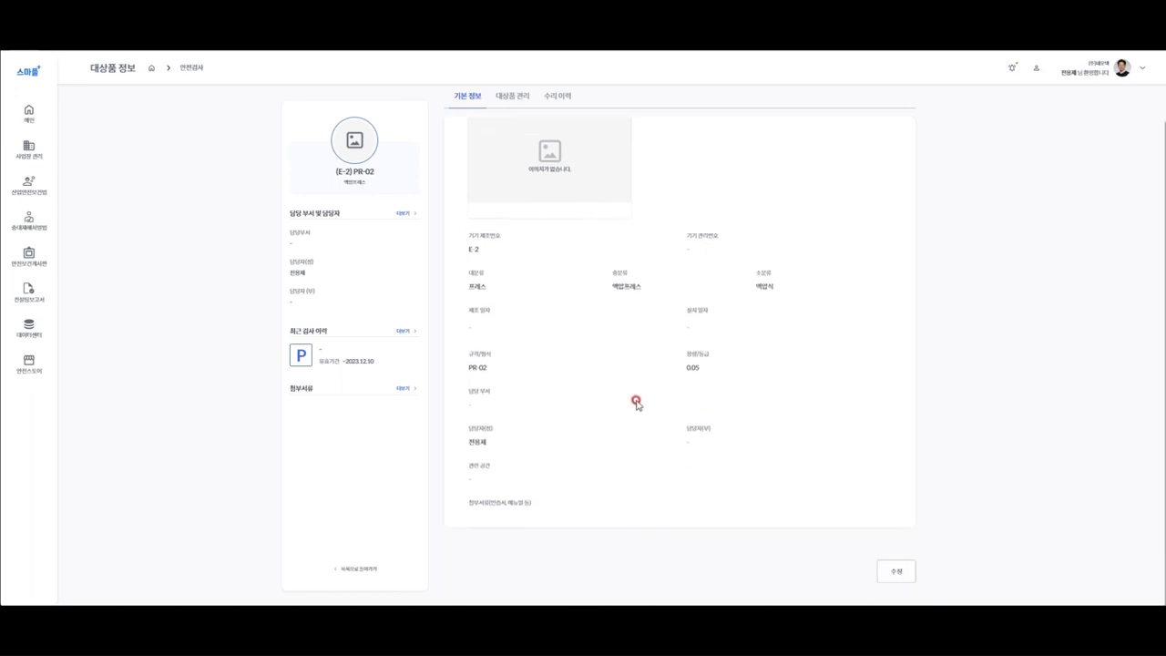
click(896, 575)
scroll(596, 317, up, 2)
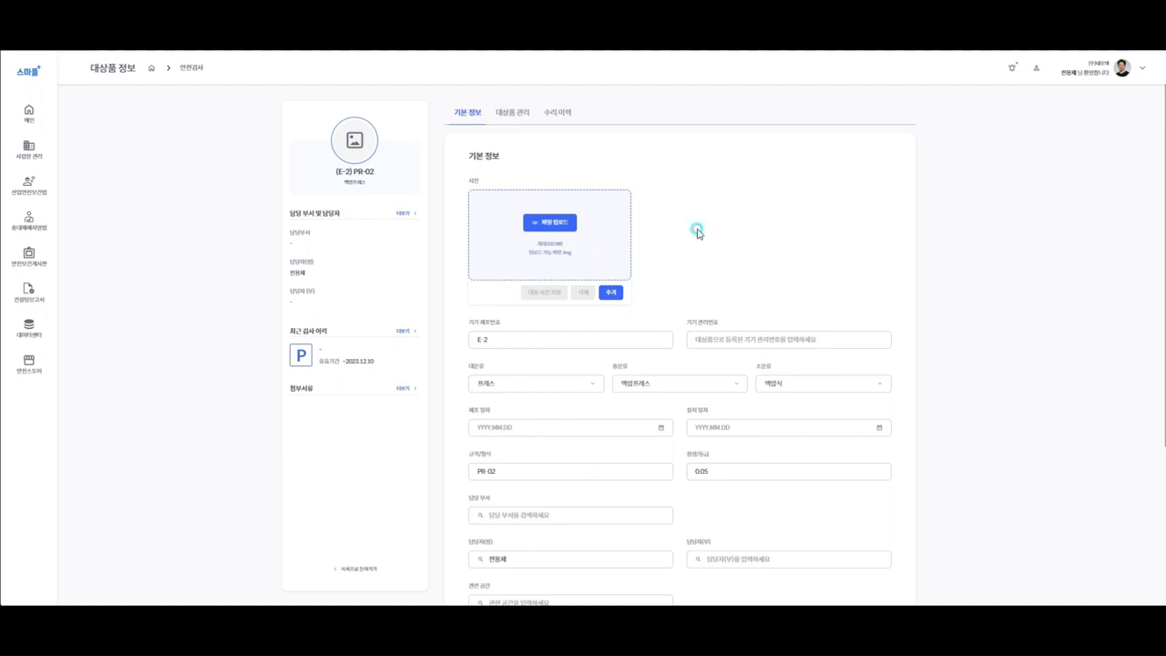
drag(697, 233, 569, 253)
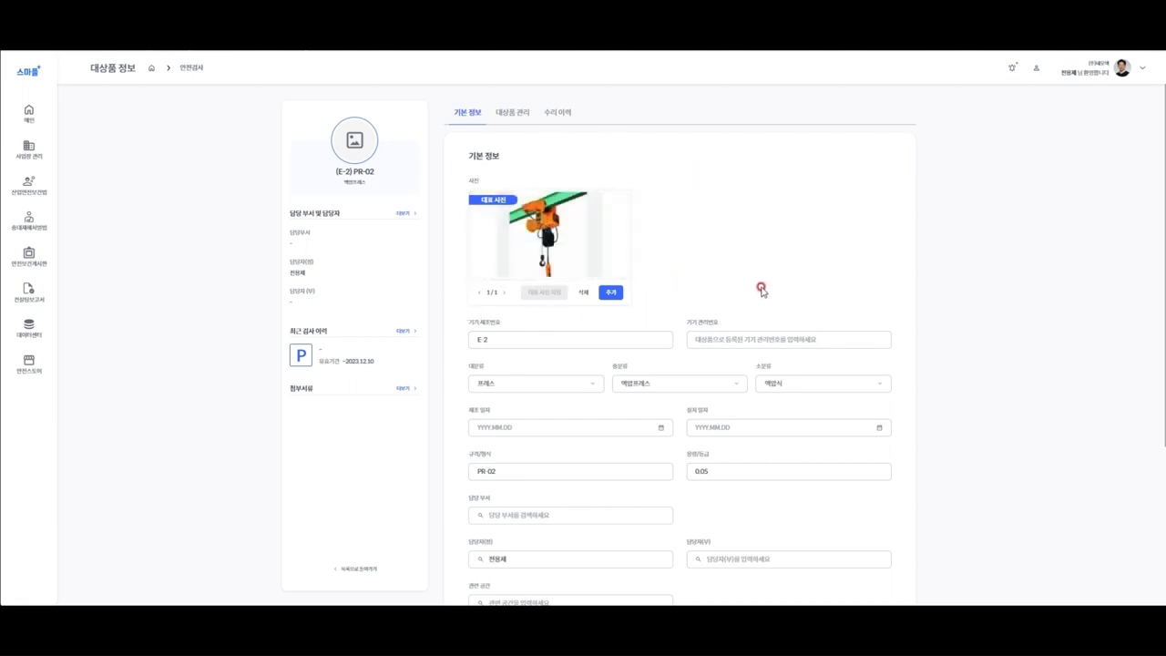
Upload 호이스트_안전인증서1.pdf as an attachment in the item's 첨부서류 section.
click(810, 340)
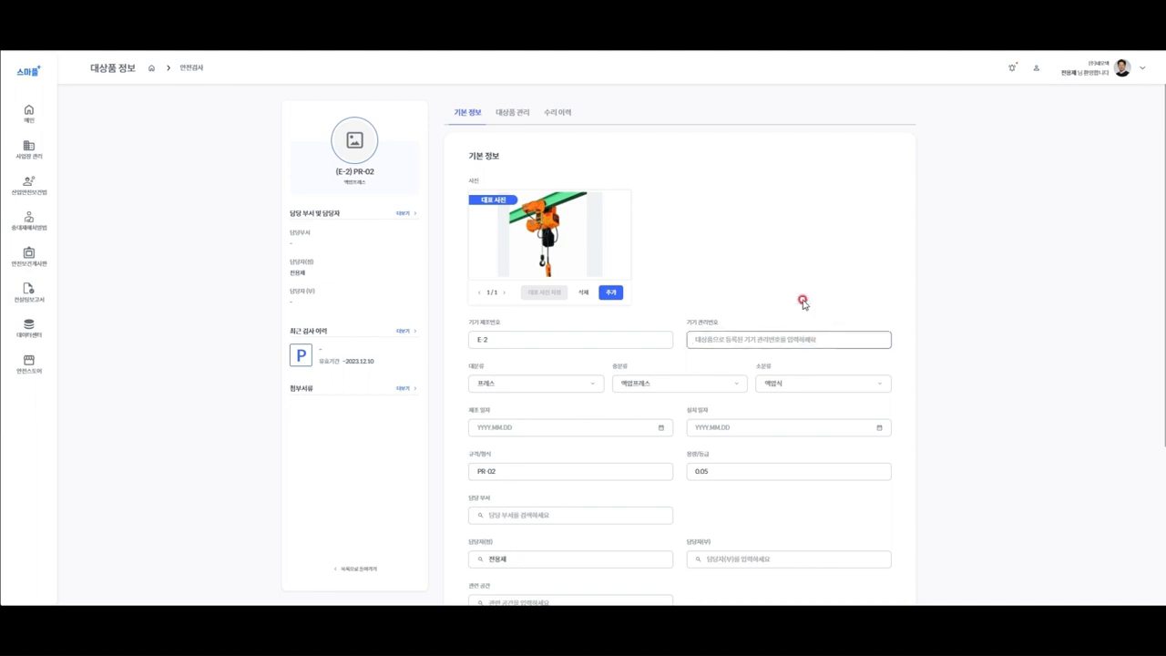
click(801, 300)
scroll(845, 339, down, 3)
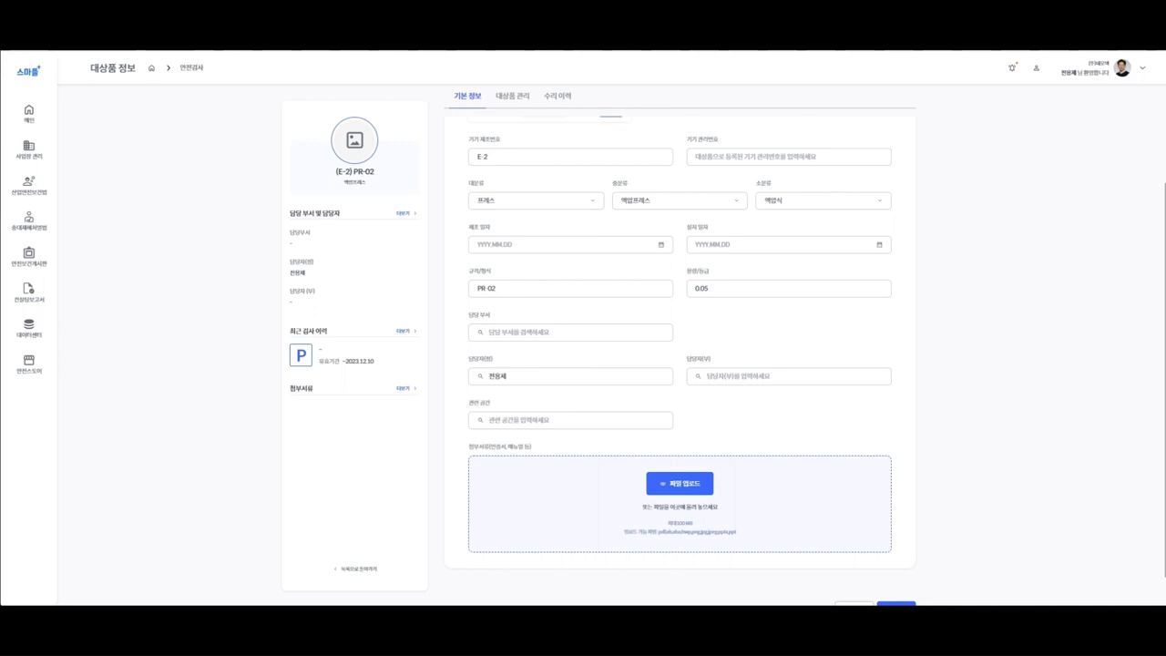
drag(1165, 401, 564, 496)
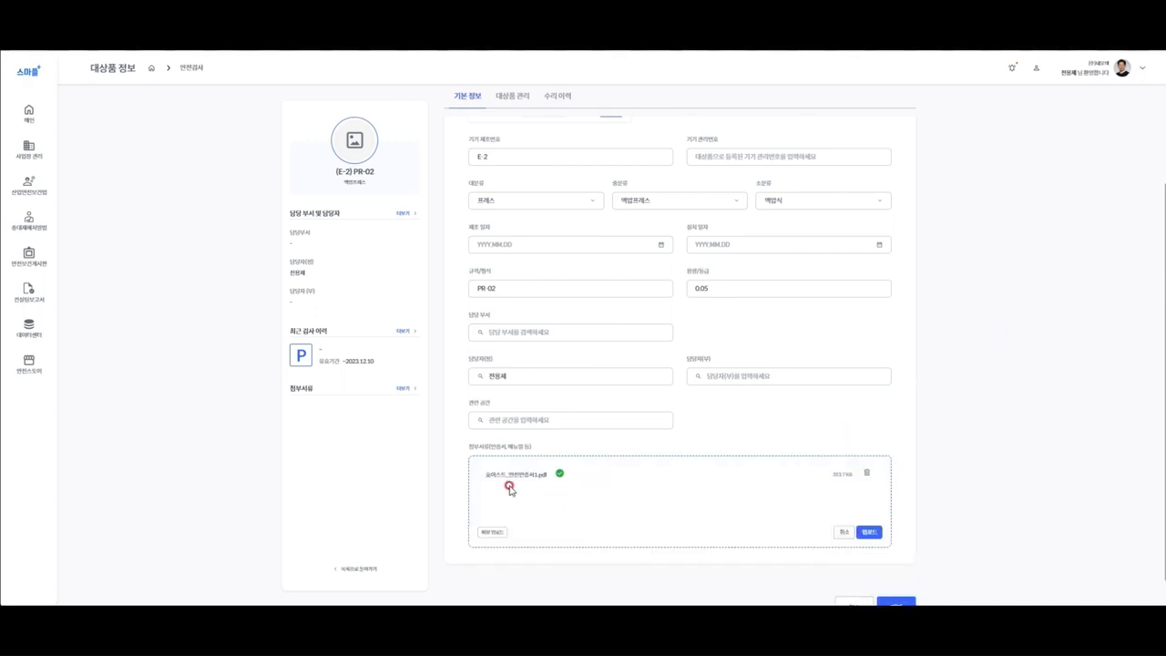
click(883, 529)
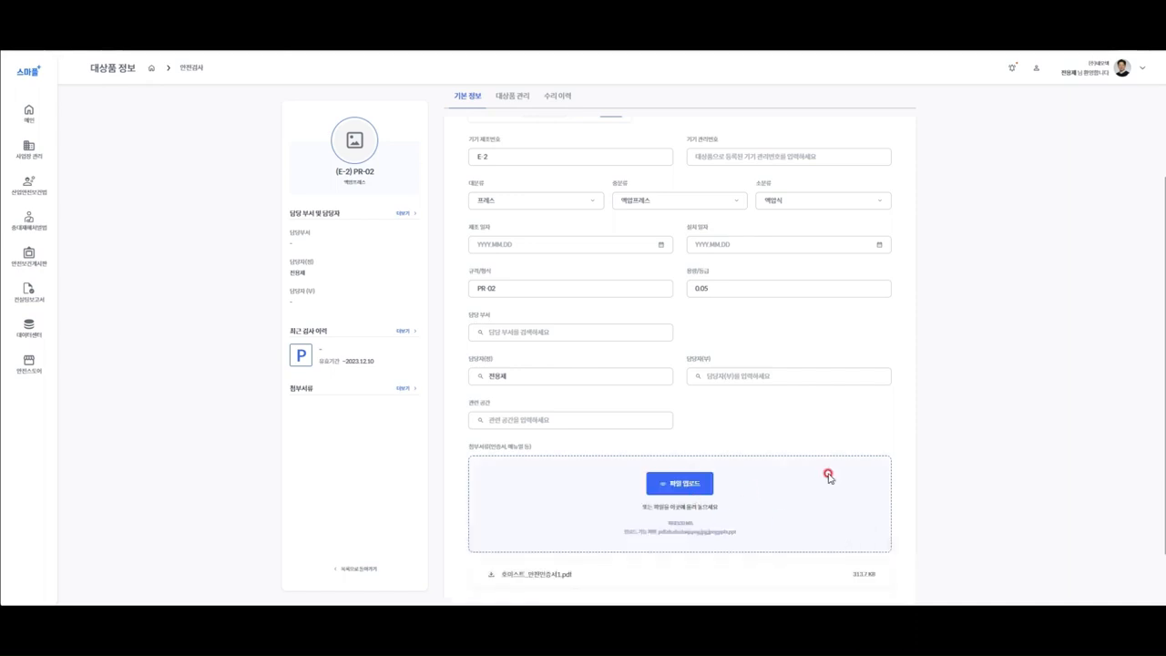
Review the edited 기본 정보, save it, and return to the 안전검사 item list.
scroll(838, 472, down, 2)
scroll(847, 471, up, 6)
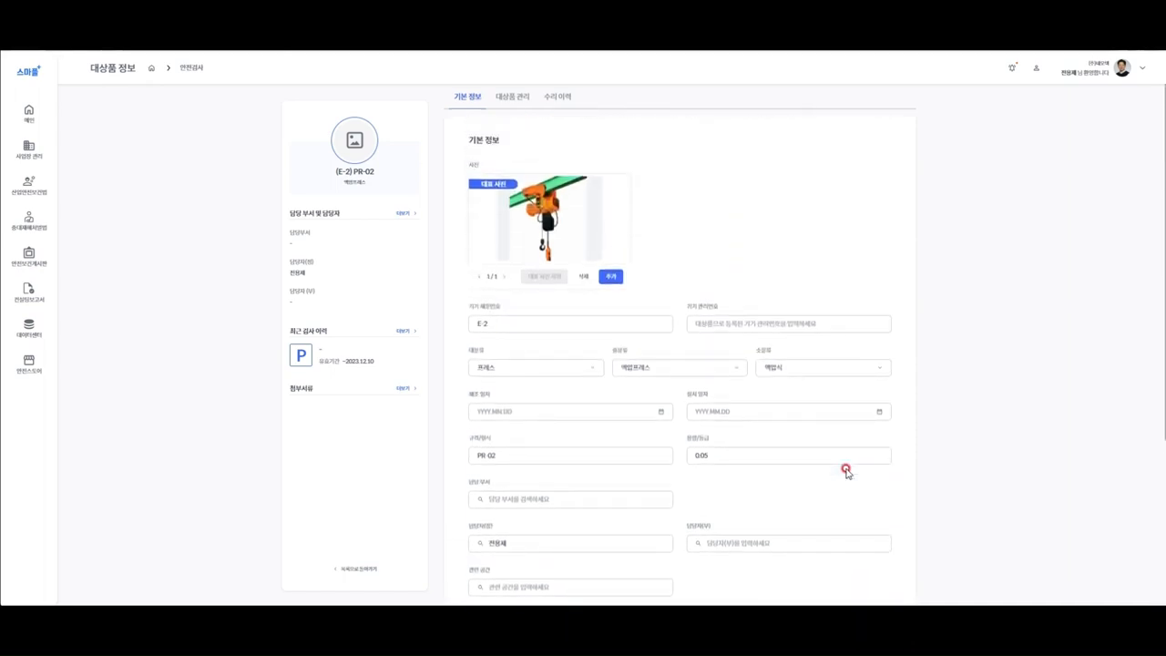
scroll(846, 470, down, 4)
scroll(908, 489, down, 1)
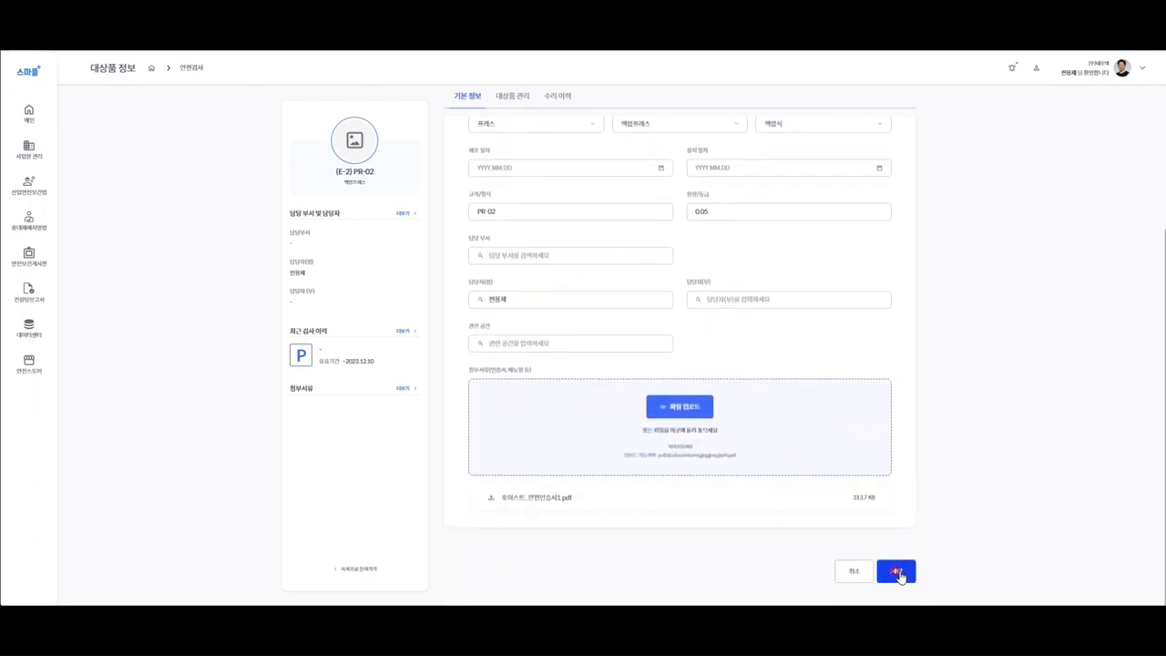
click(898, 572)
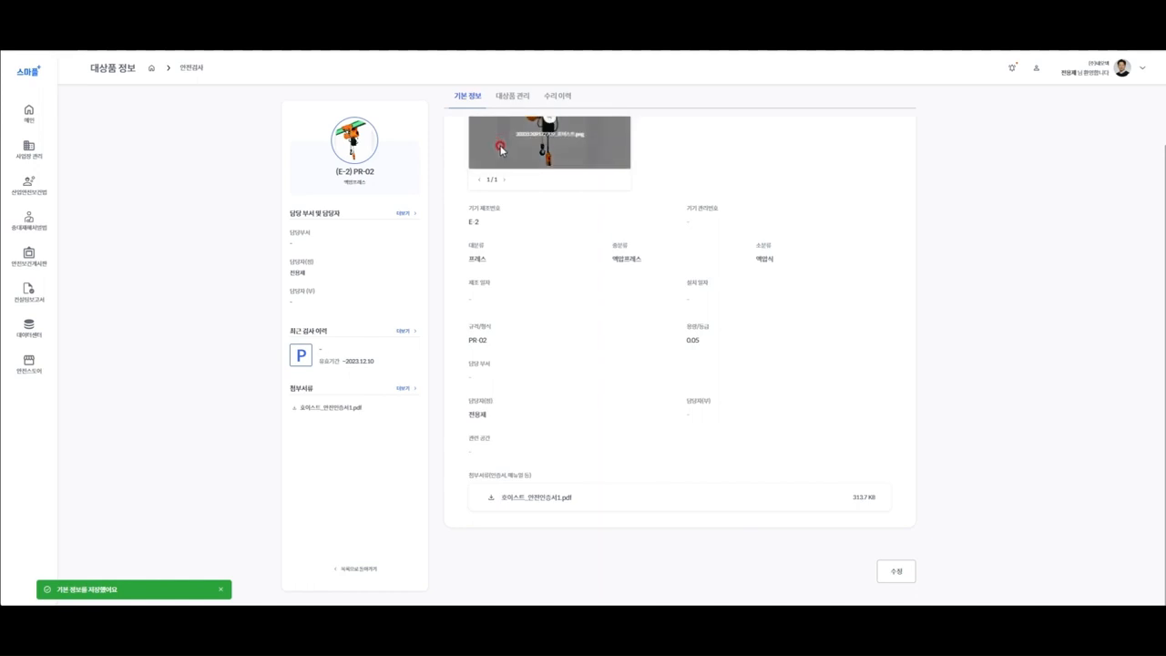
click(190, 69)
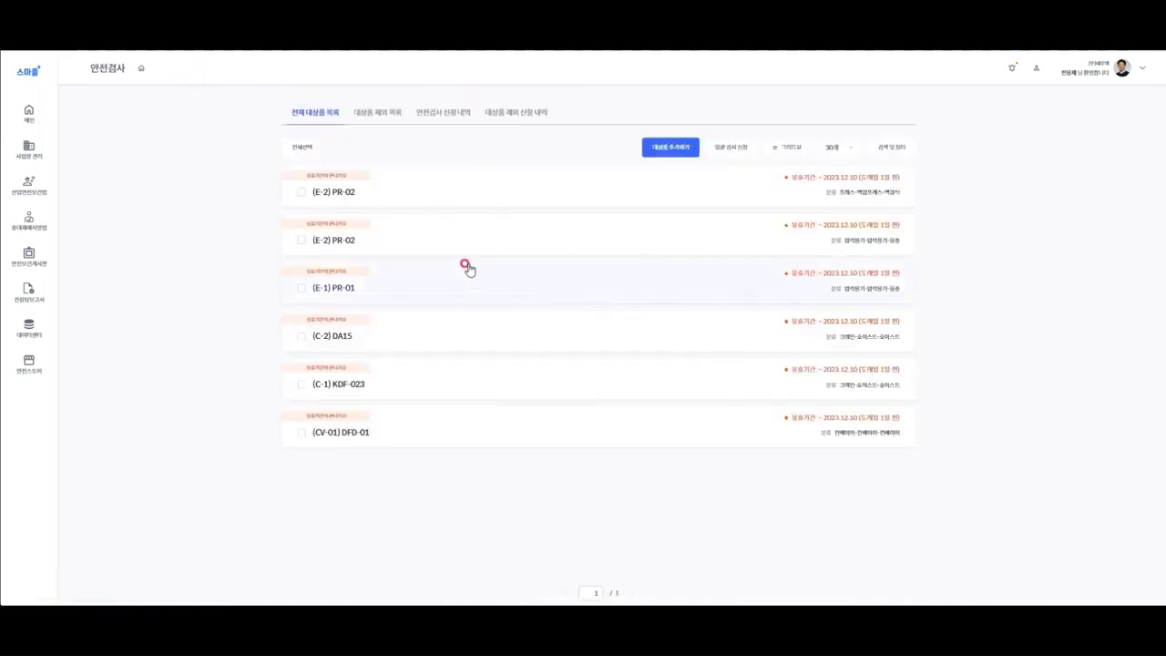
Examine the 기본 정보 of the 압력용기 item (E-2) PR-02 and return to the 안전검사 item list.
click(463, 232)
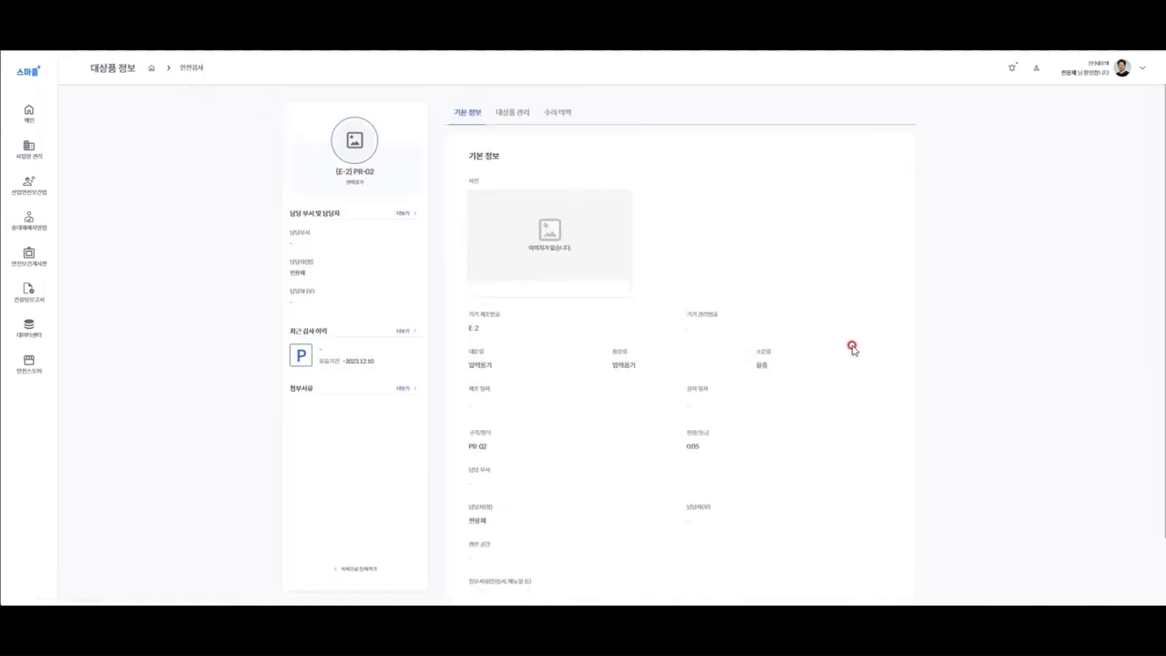
scroll(861, 374, down, 2)
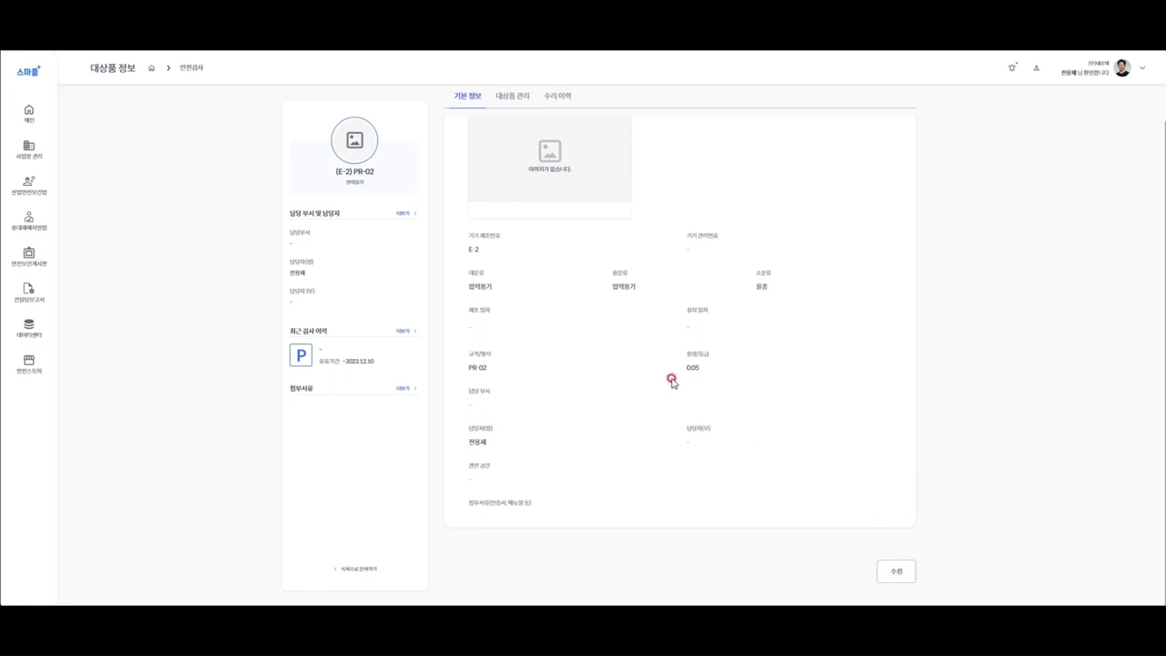
scroll(672, 381, up, 2)
scroll(882, 463, down, 2)
scroll(886, 464, up, 2)
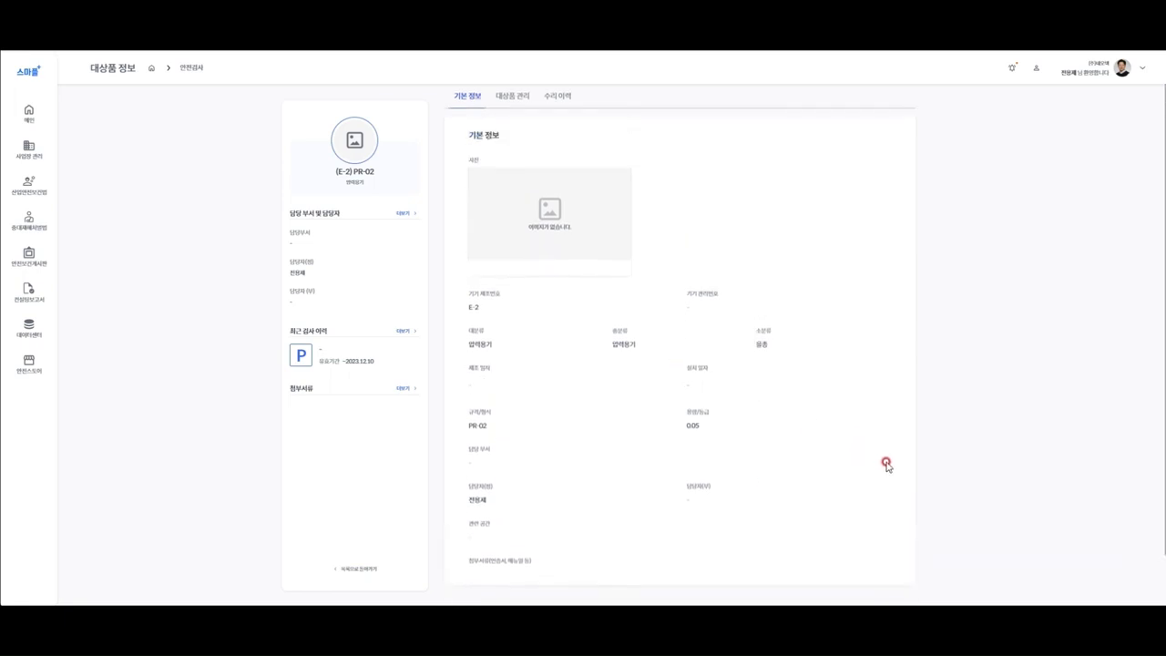
scroll(884, 463, down, 2)
scroll(592, 304, up, 2)
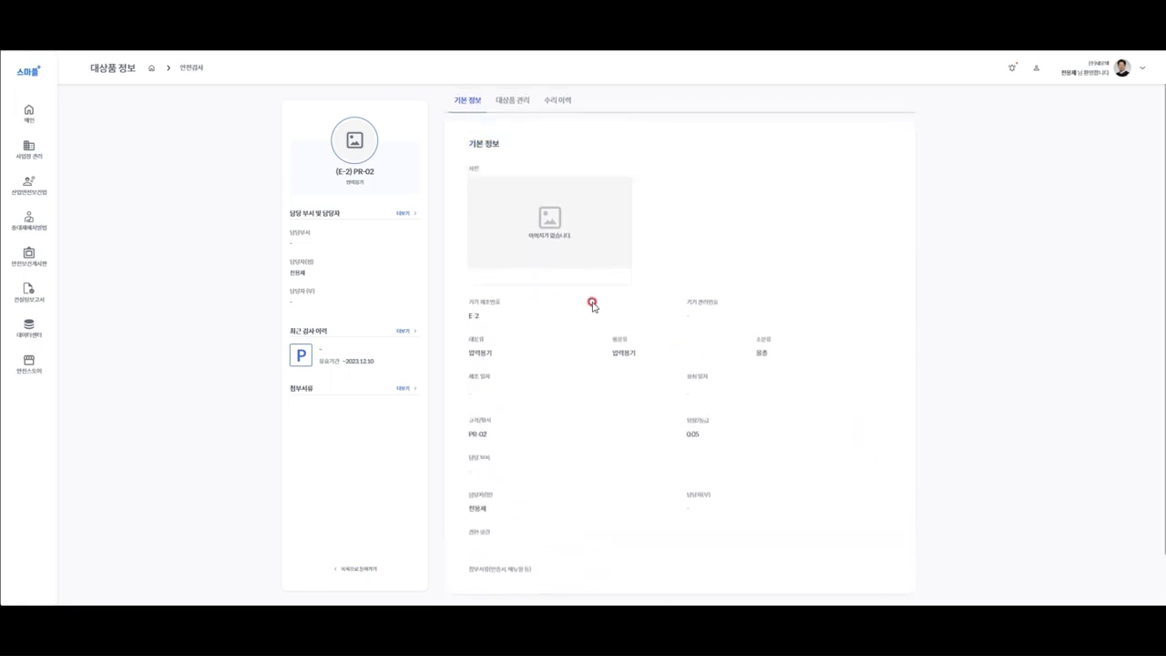
click(193, 69)
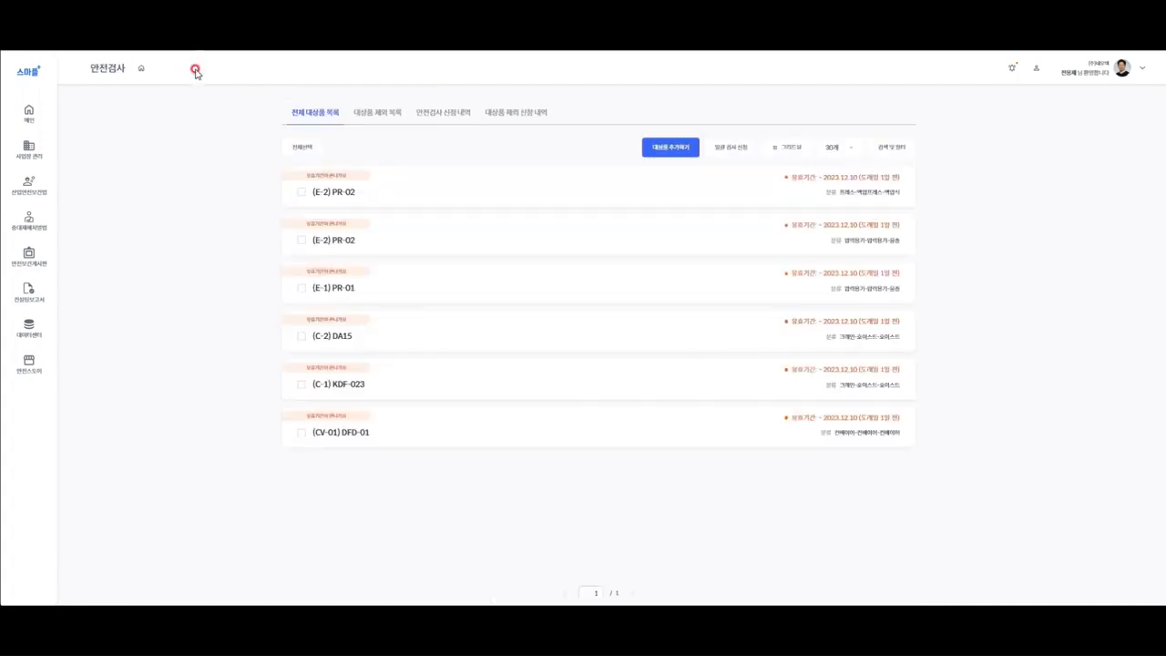
View the 검사 이력 and 기본 정보 of the 프레스 item (E-2) PR-02 and return to the item list.
click(367, 199)
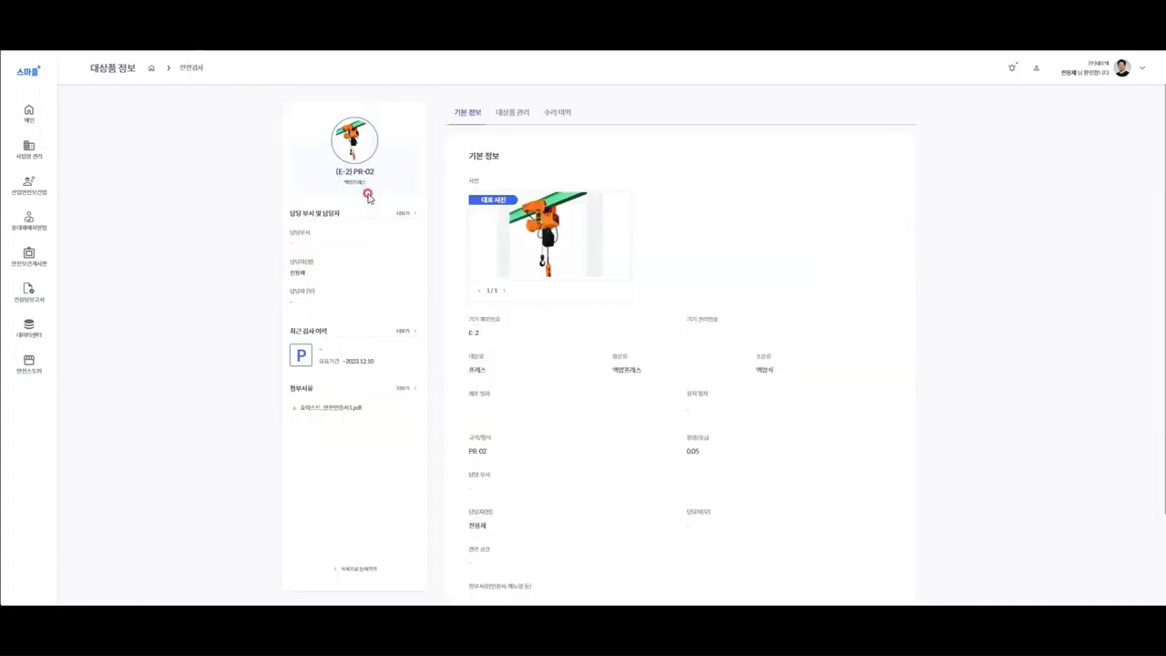
click(509, 116)
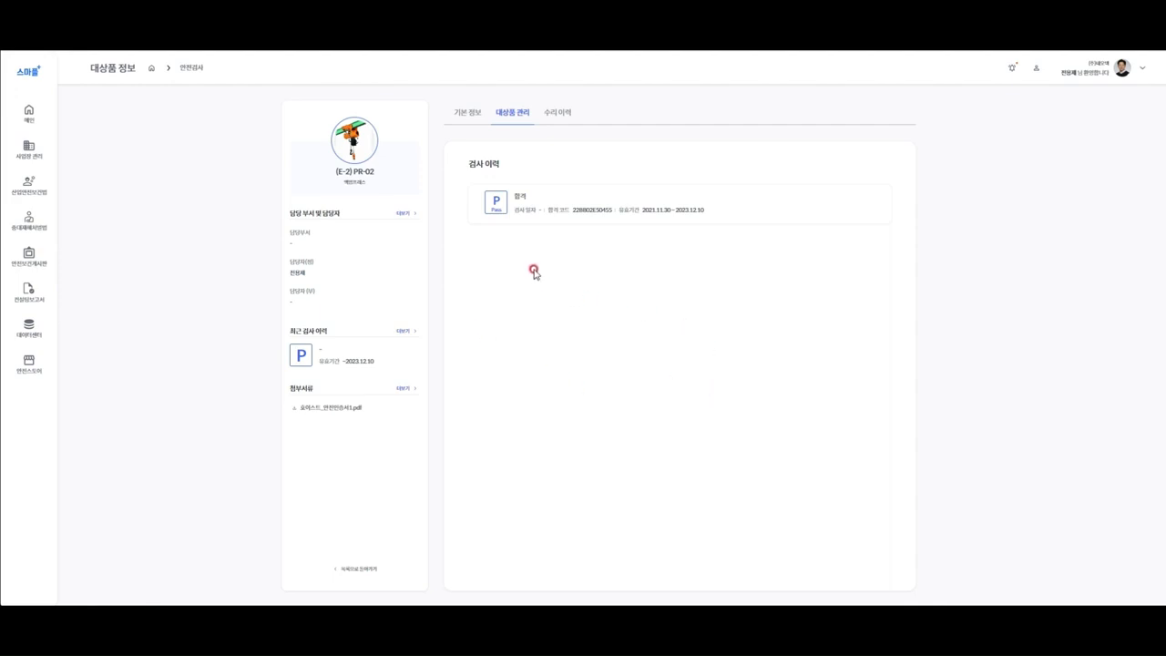
click(473, 113)
click(428, 115)
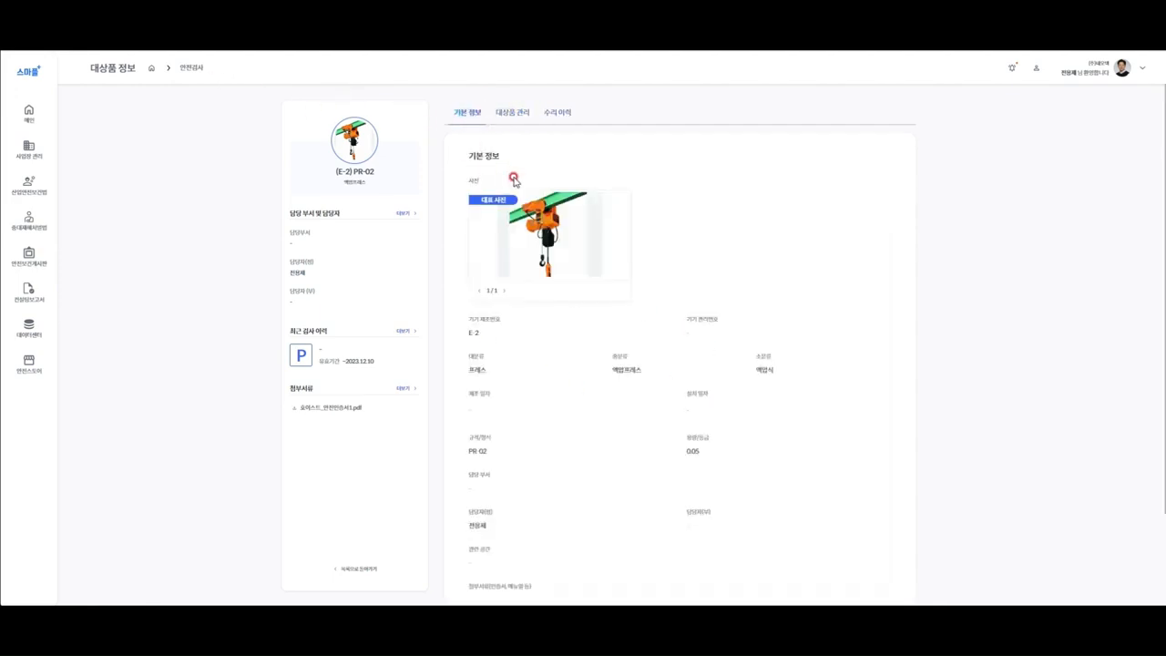
click(187, 71)
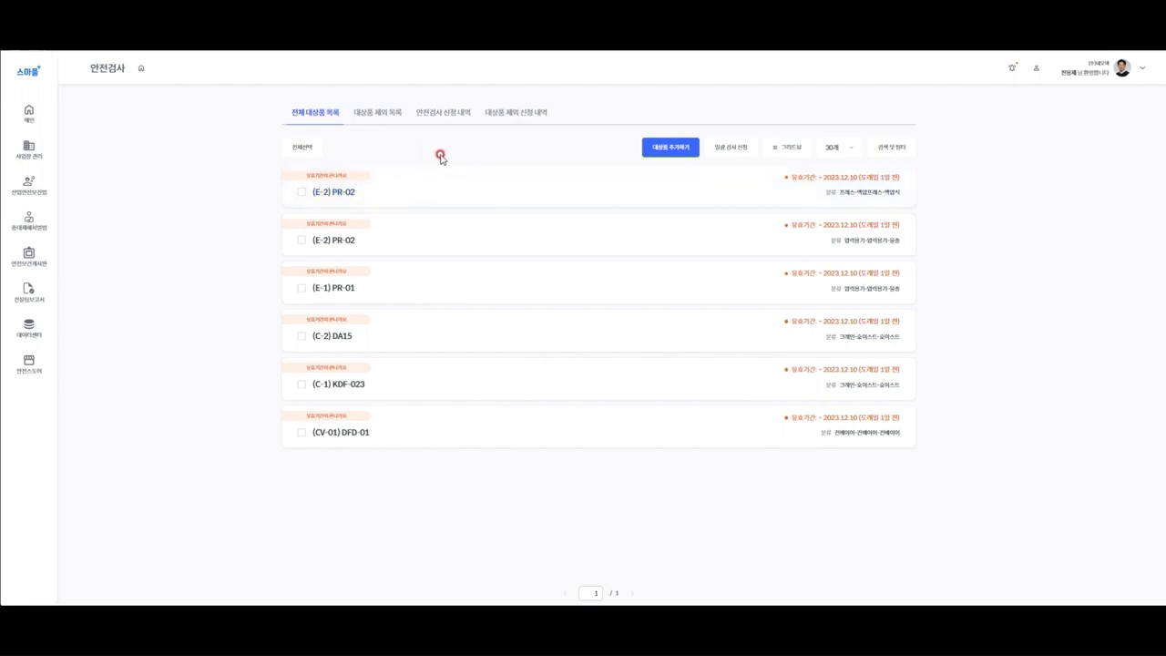
Try selecting the 프레스 item (E-2) PR-02 alone and all items together, clearing each selection.
click(302, 193)
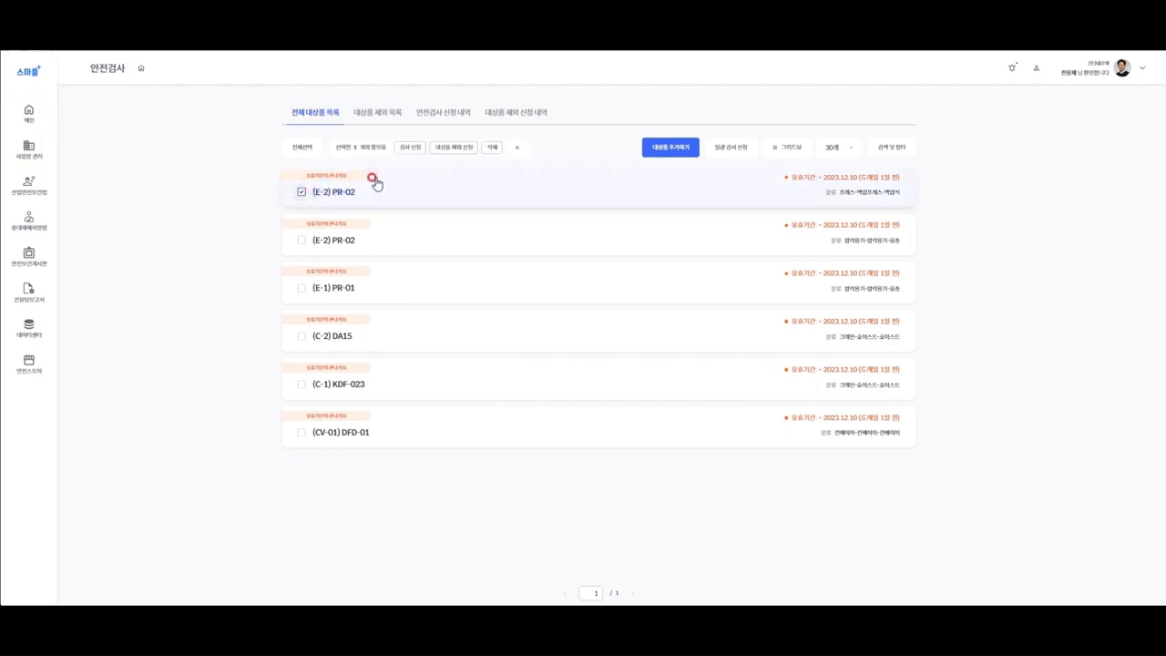
click(301, 192)
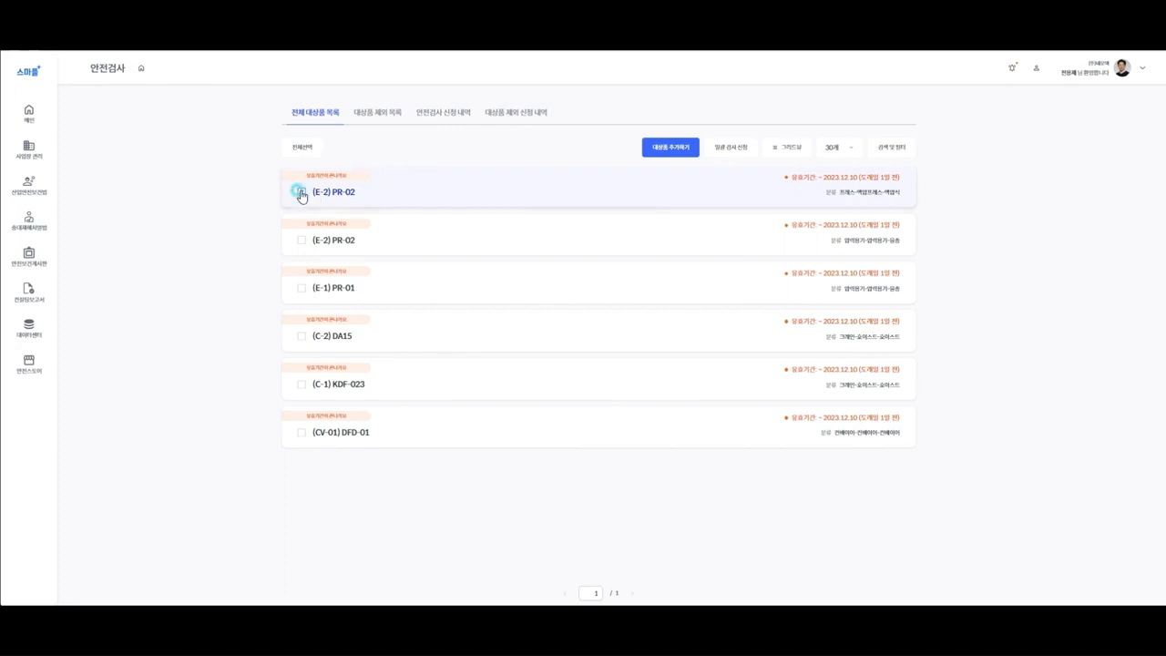
click(306, 149)
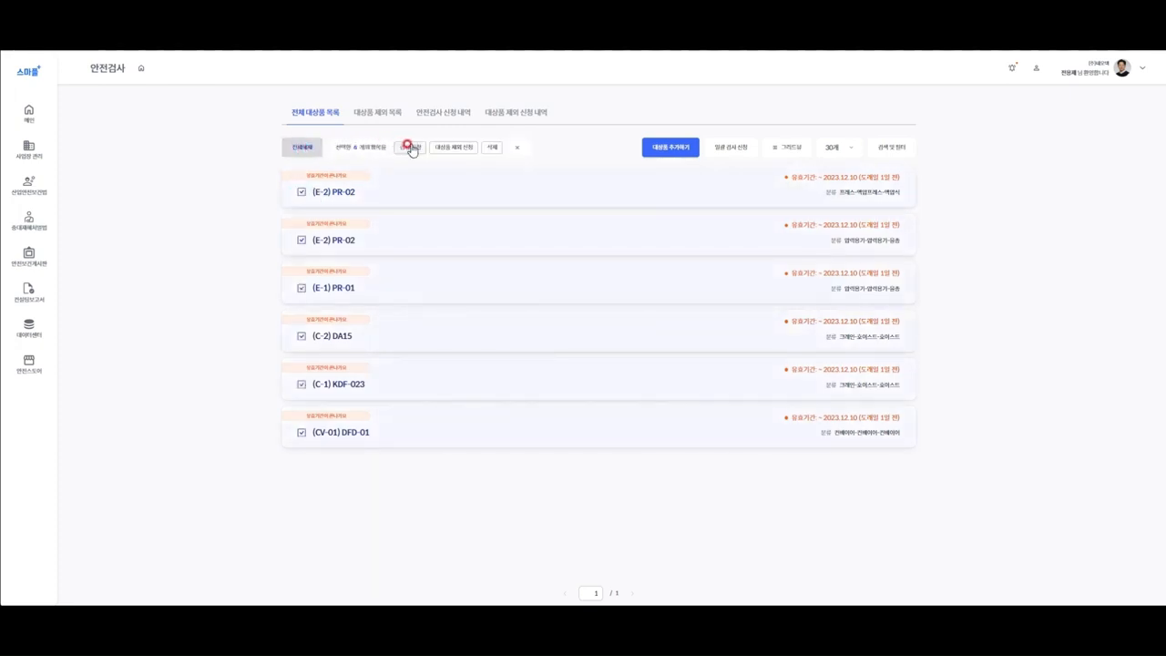
click(303, 148)
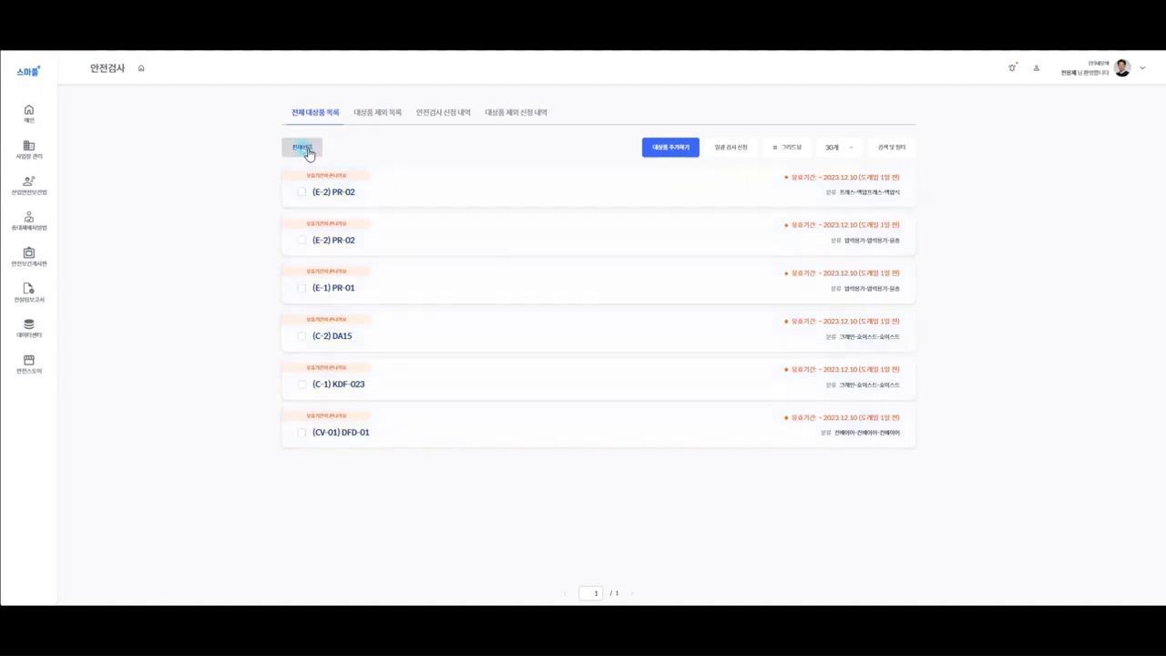
Open the 일괄 검사 신청 form, examine its footer note and the listed items, and cancel the form.
click(736, 153)
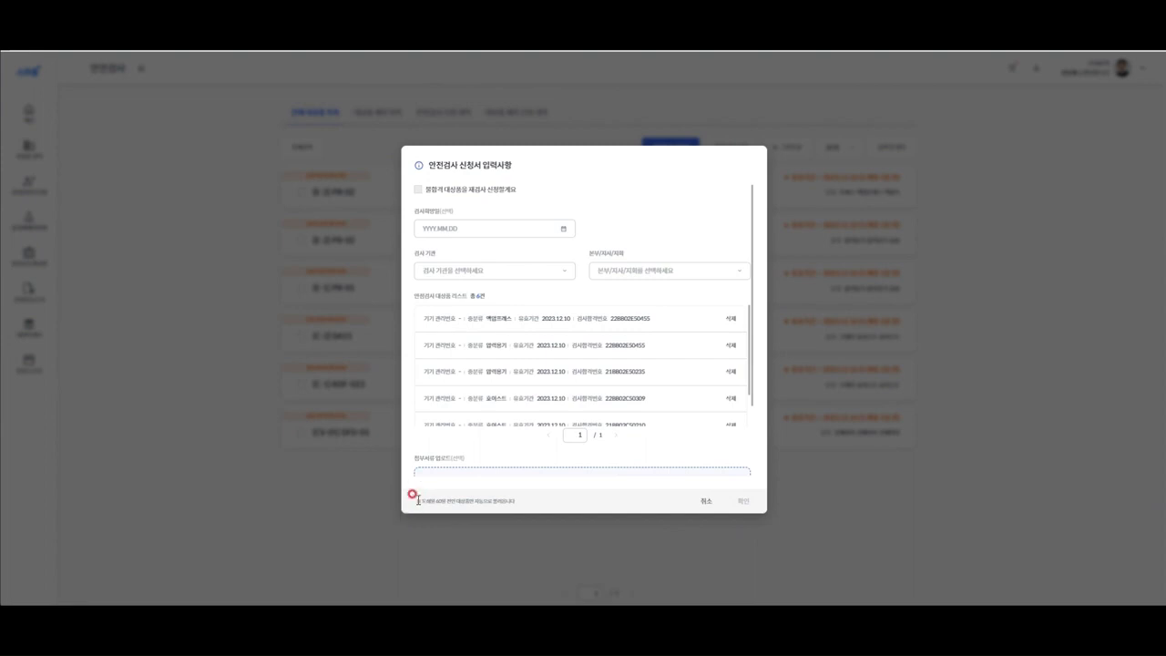
drag(417, 500, 517, 505)
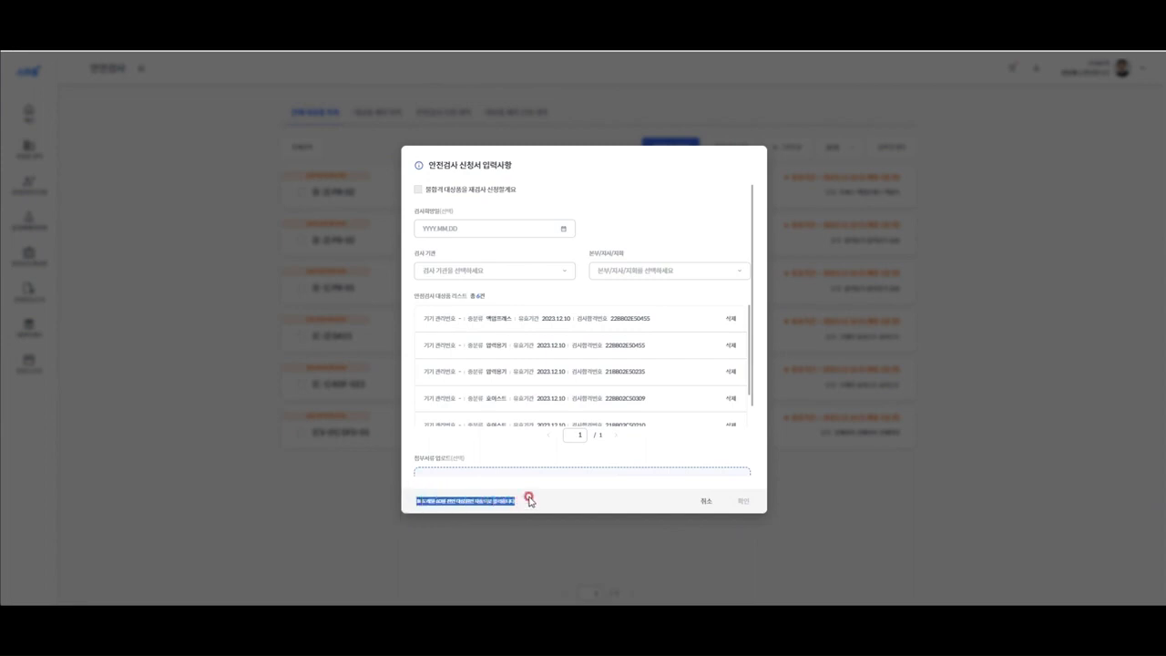
drag(753, 291, 751, 261)
click(591, 335)
click(526, 501)
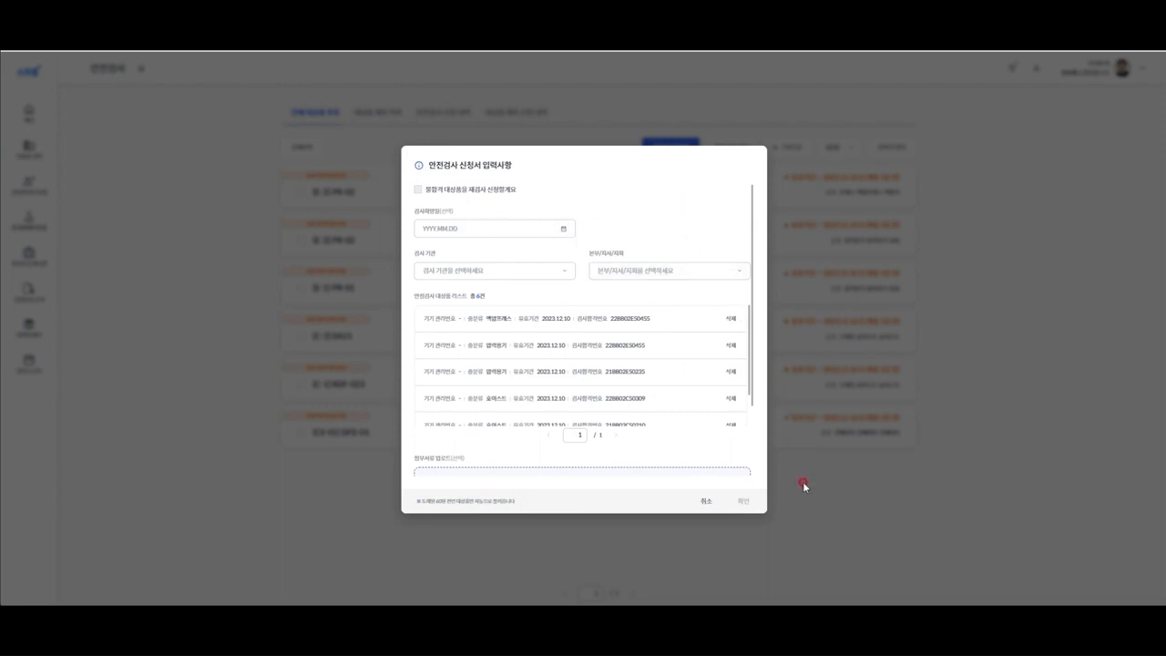
click(709, 504)
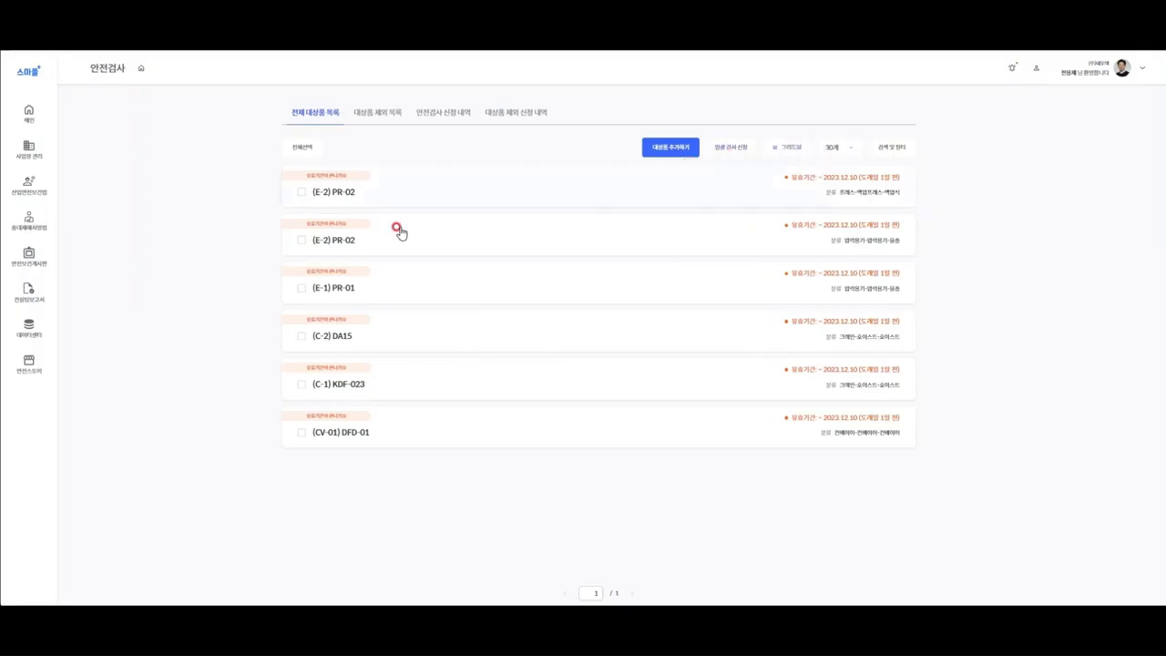
Select all items, start a bulk inspection application, and set the 검사희망일 to 2023.12.15.
click(303, 147)
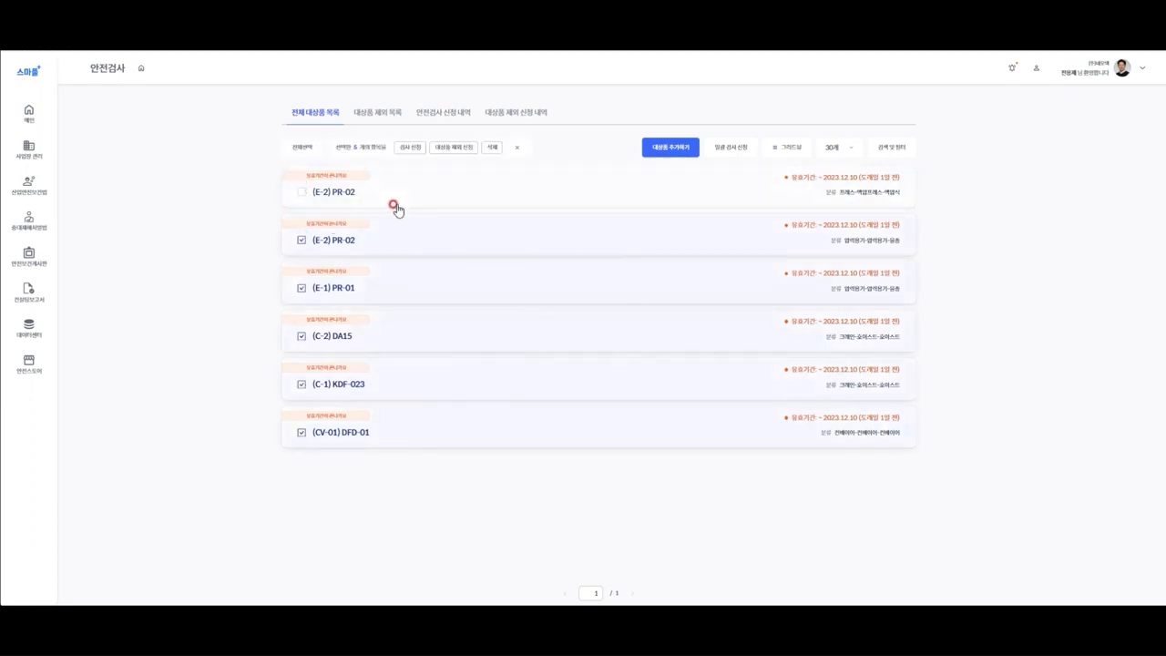
click(303, 188)
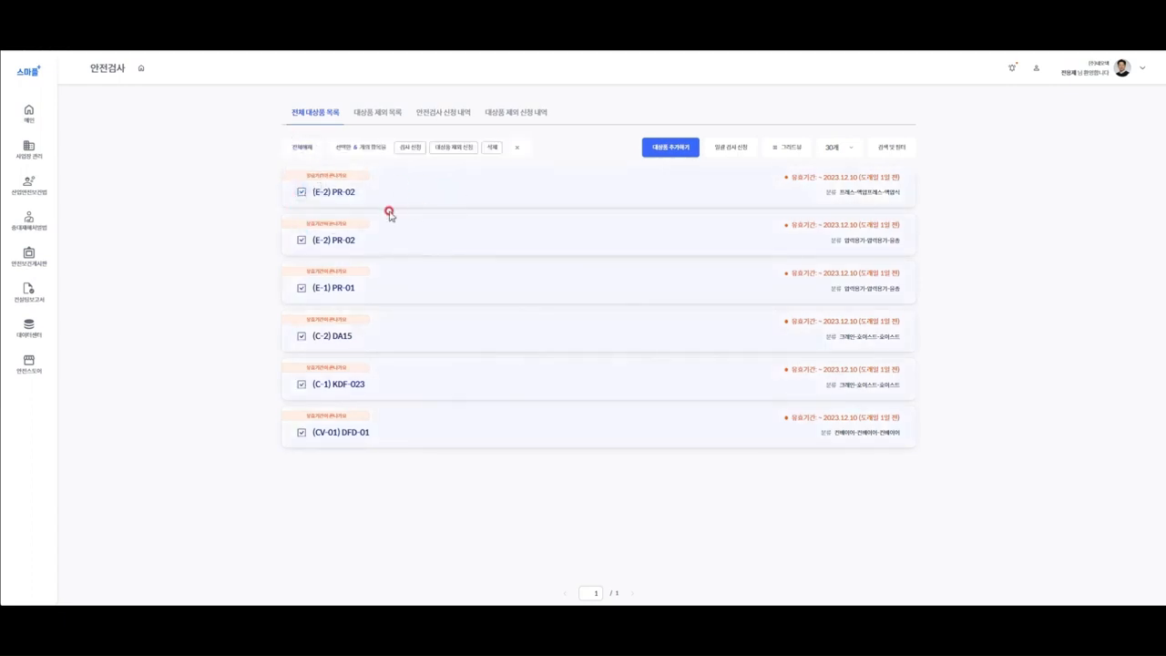
click(733, 147)
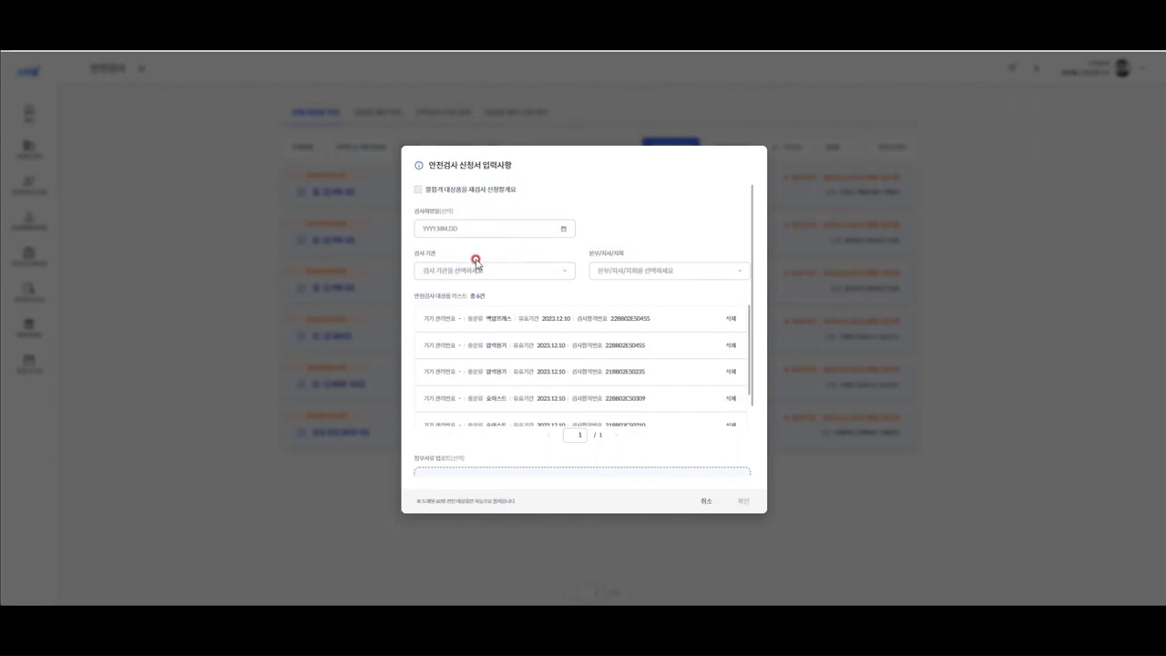
click(492, 228)
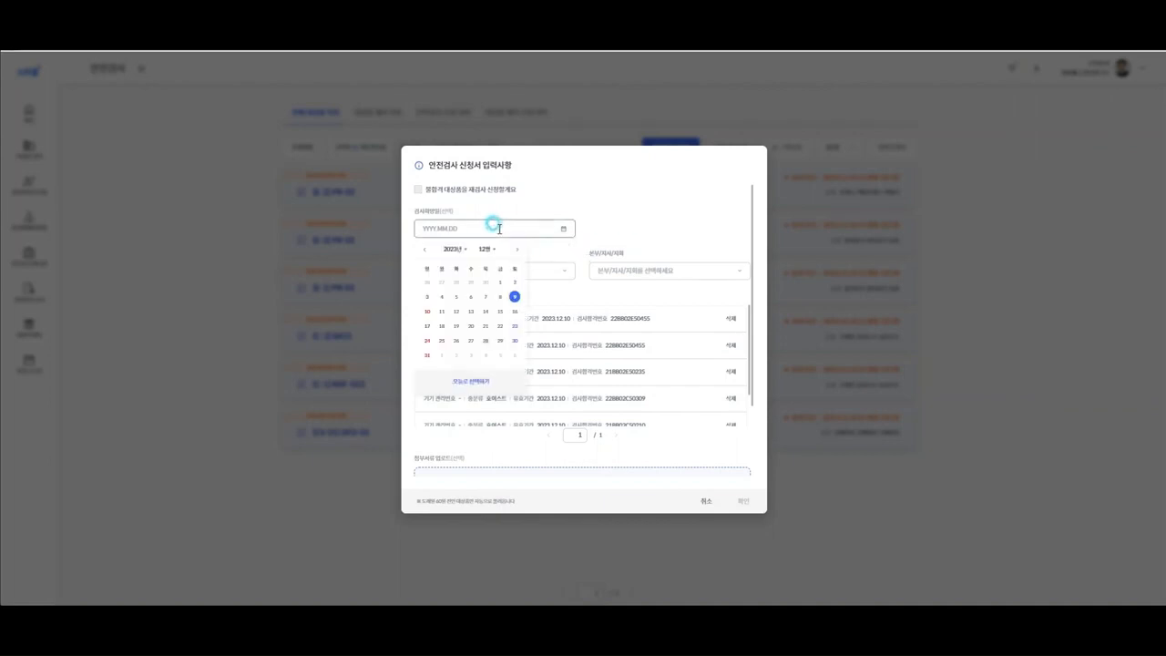
click(500, 312)
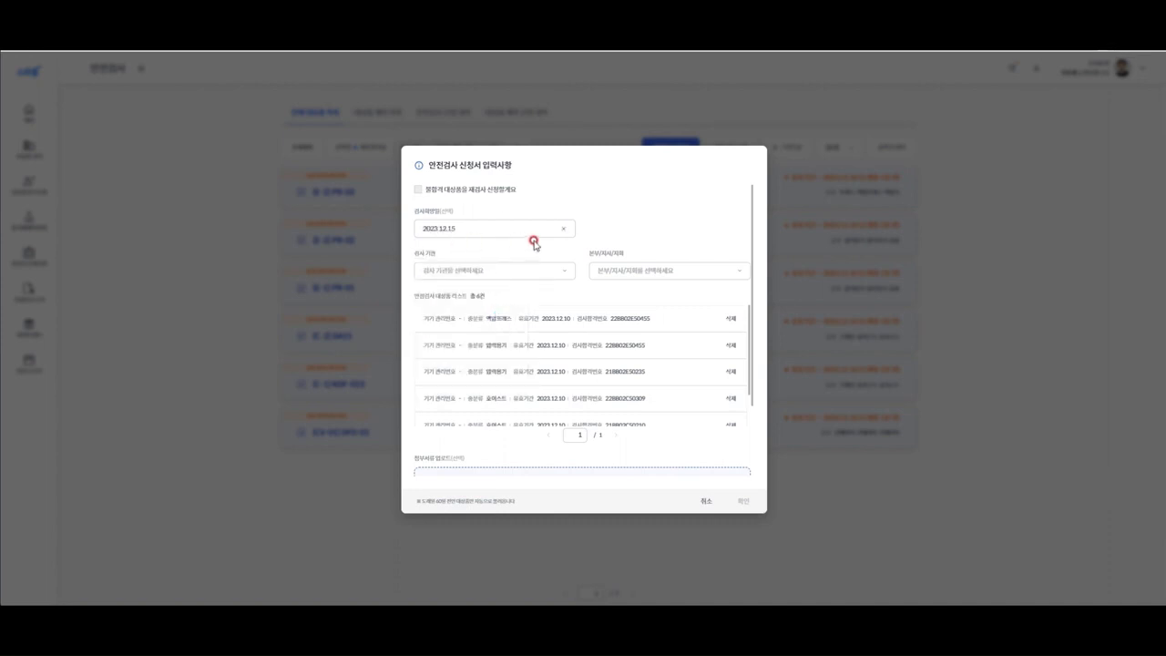
Choose 한국안전기술협회 as the 검사 기관 and browse its 본부/지사/지회 options.
click(463, 270)
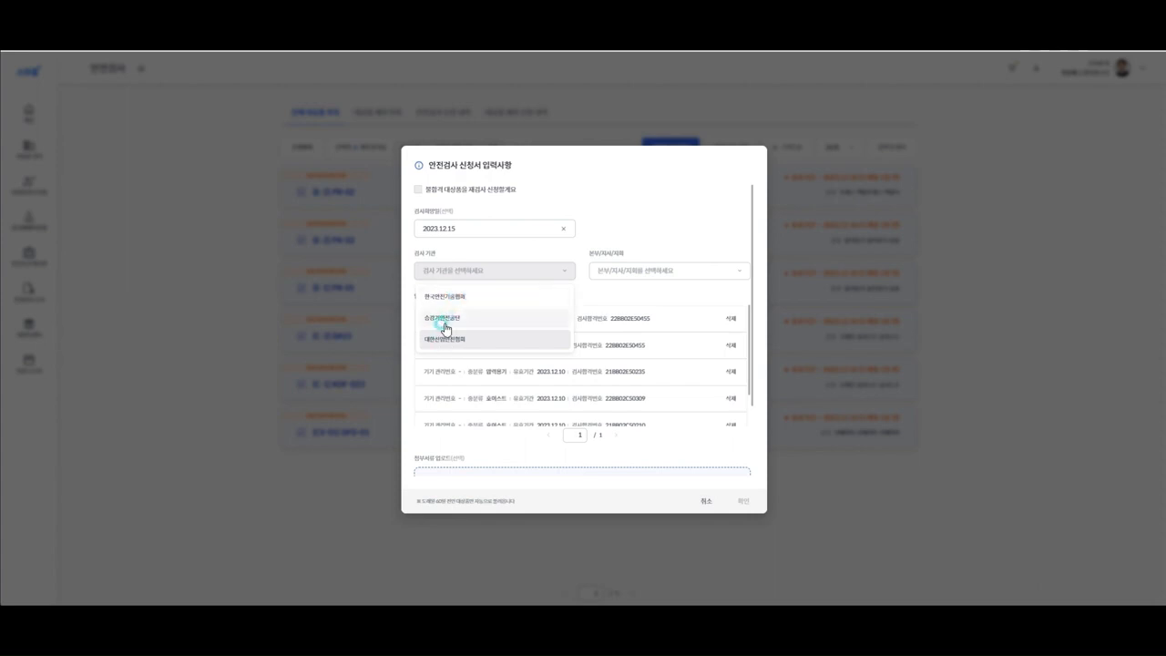
click(449, 302)
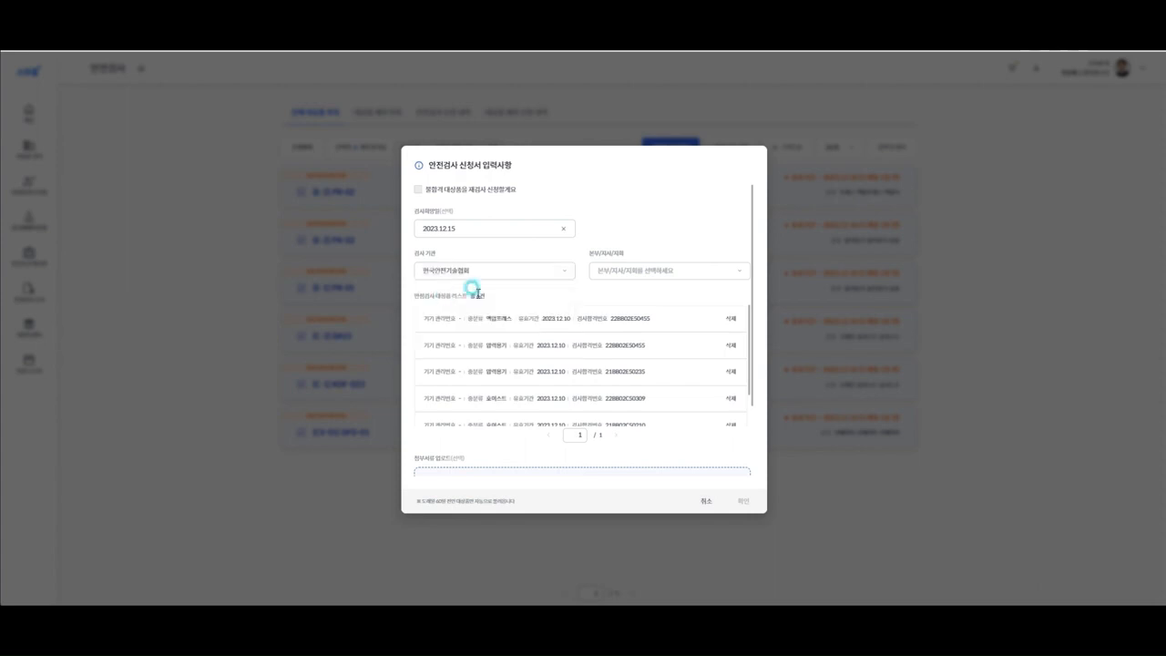
click(664, 272)
scroll(669, 347, down, 2)
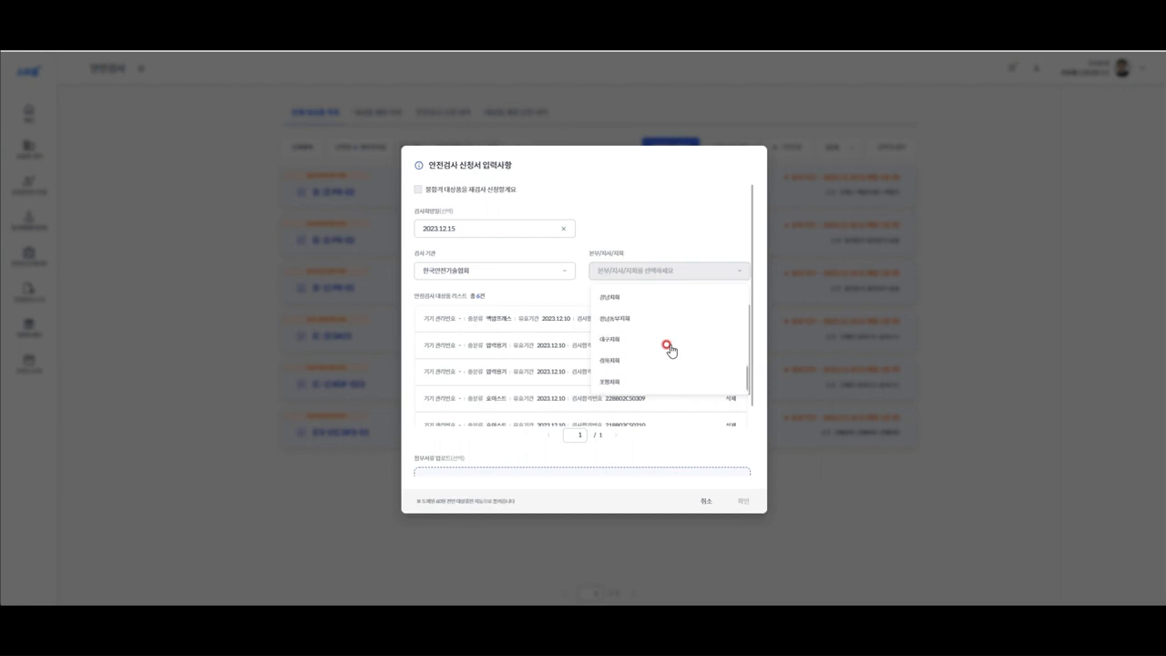
drag(750, 356, 737, 333)
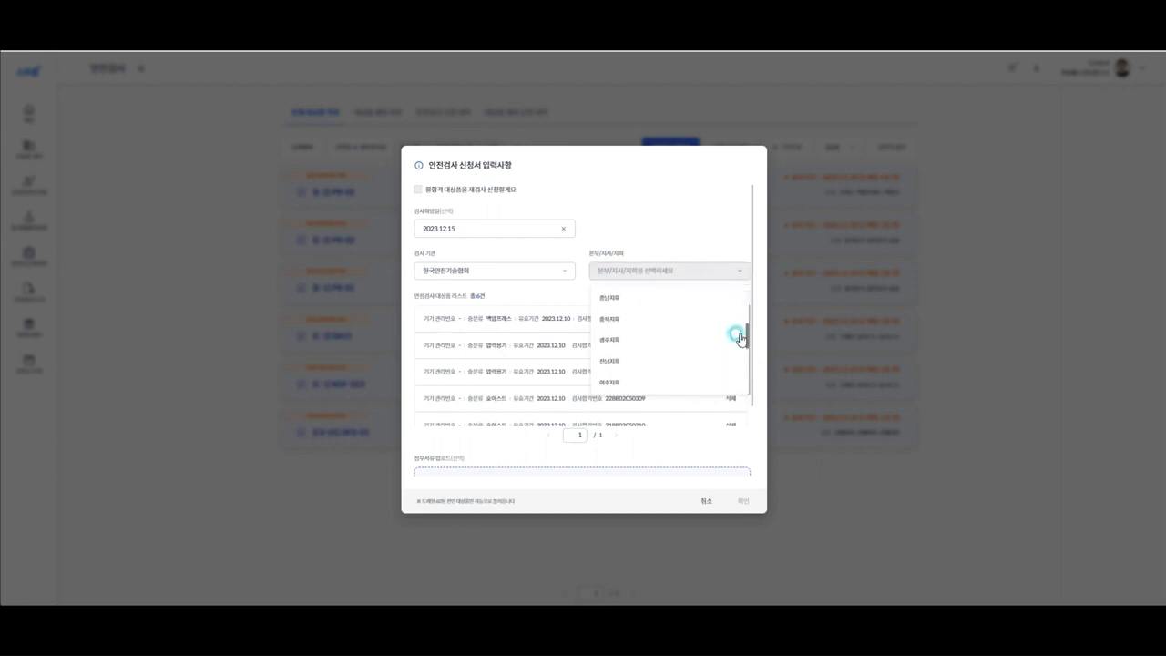
Set the 검사 기관 to 대한산업안전협회 with branch 서울지역본부, check the item list and attachments area, and confirm the form.
click(460, 270)
click(446, 338)
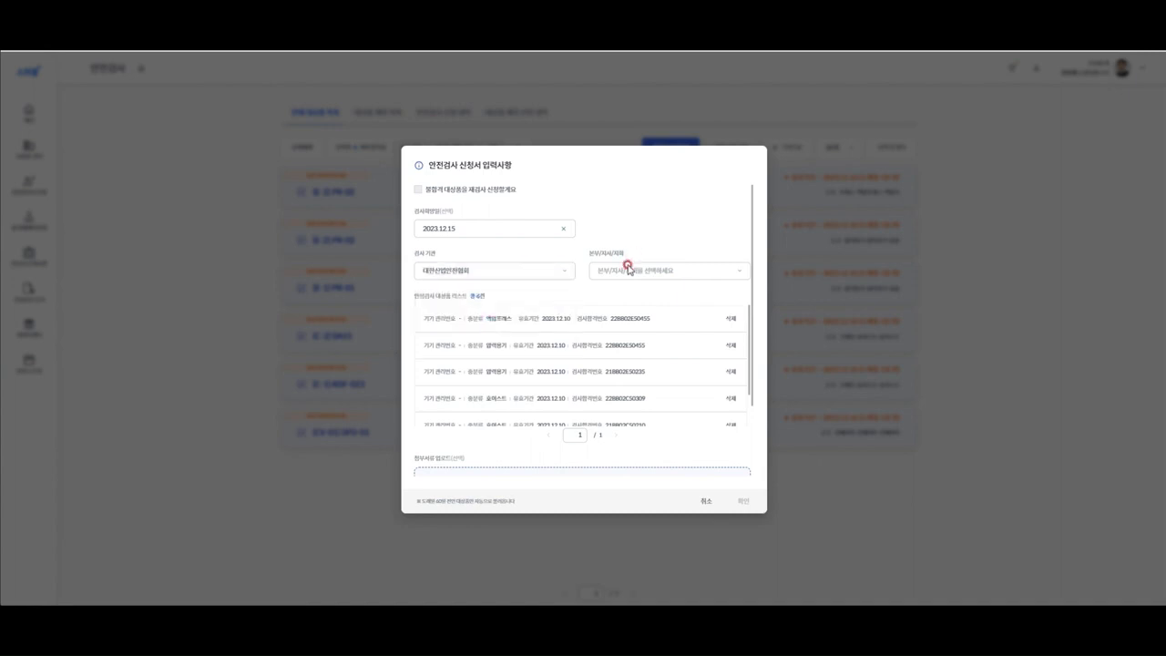
click(625, 269)
click(623, 297)
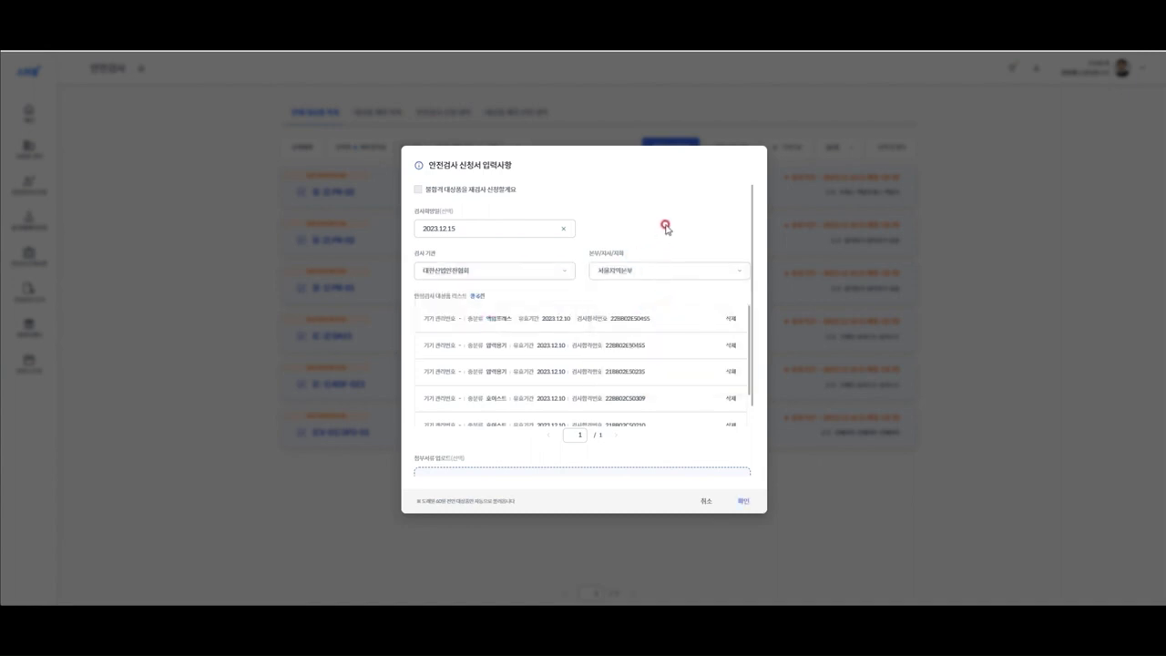
scroll(719, 264, down, 2)
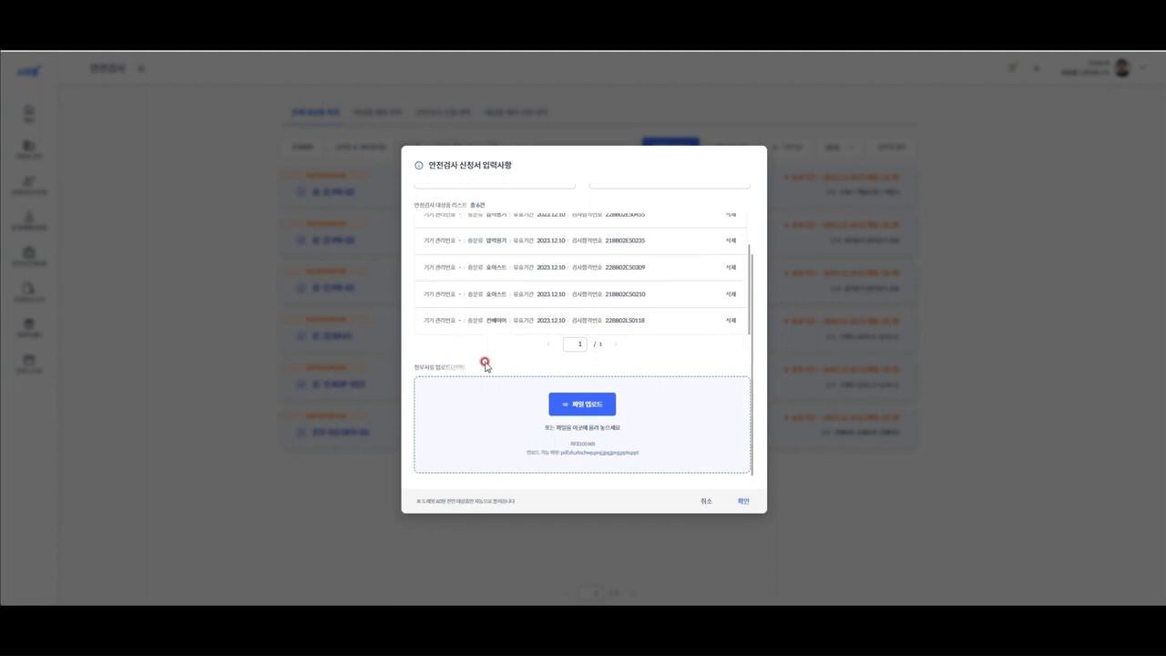
scroll(447, 361, up, 3)
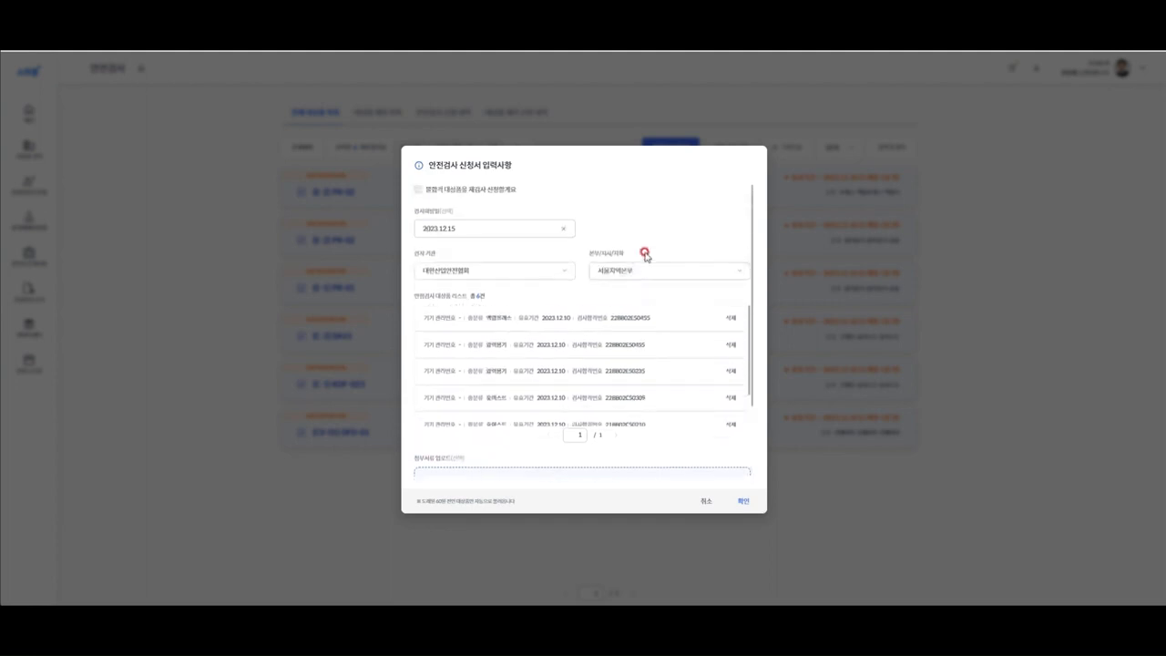
click(743, 502)
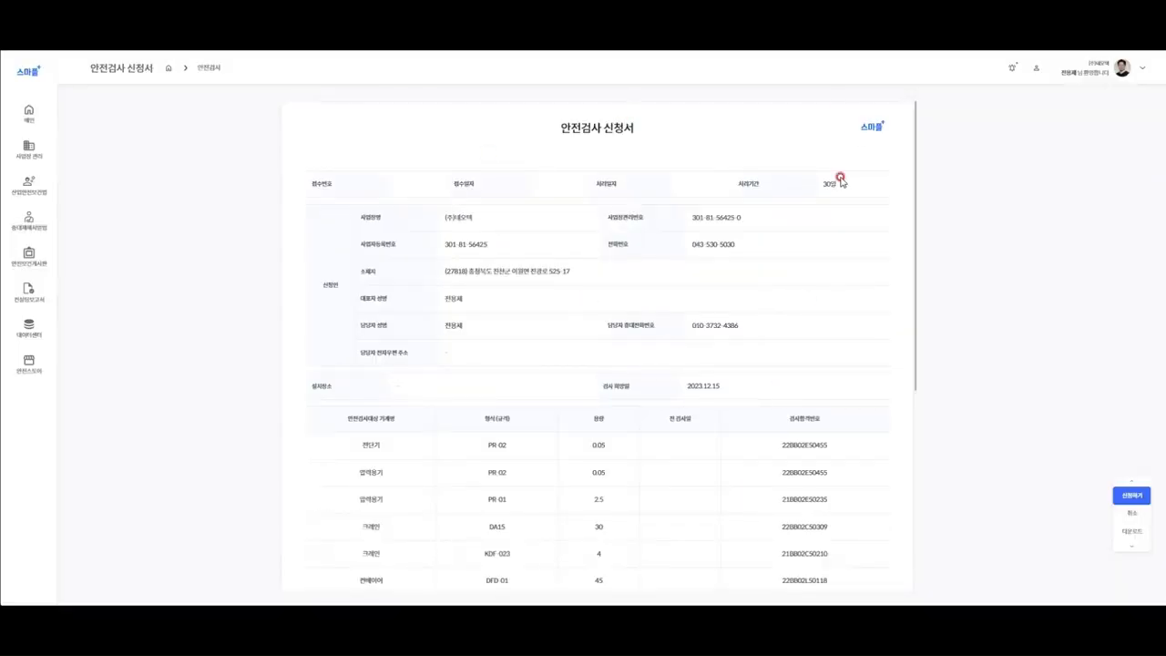
Review the completed 안전검사 신청서 from applicant details to the closing section and send it to 대한산업안전협회.
scroll(851, 227, down, 4)
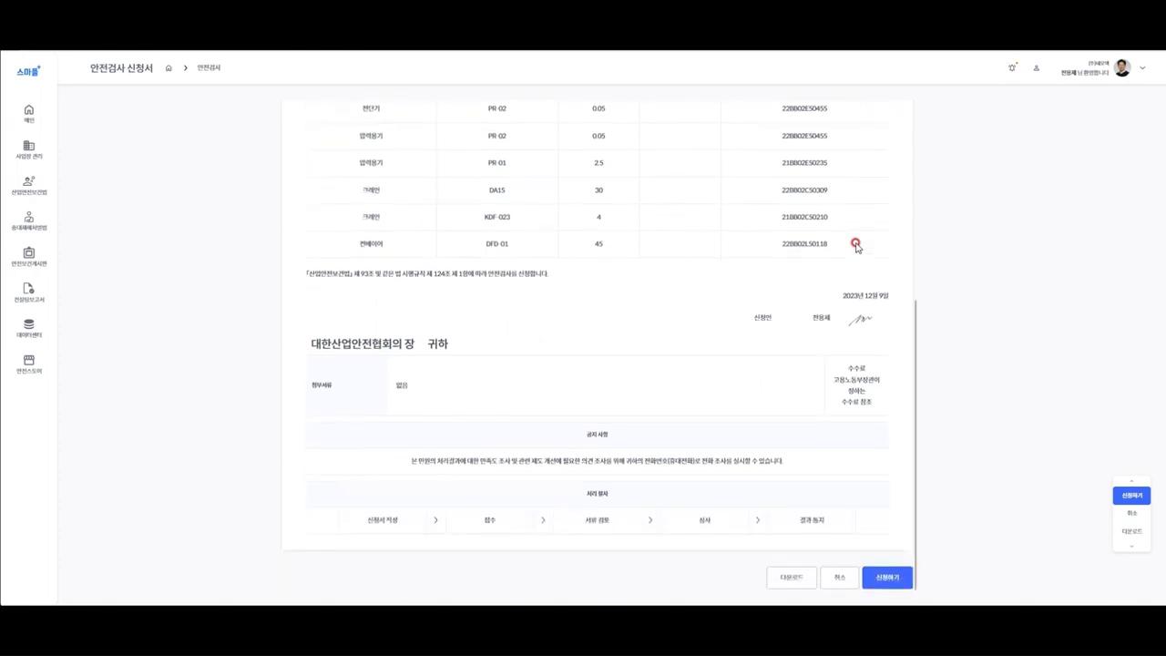
scroll(855, 244, up, 3)
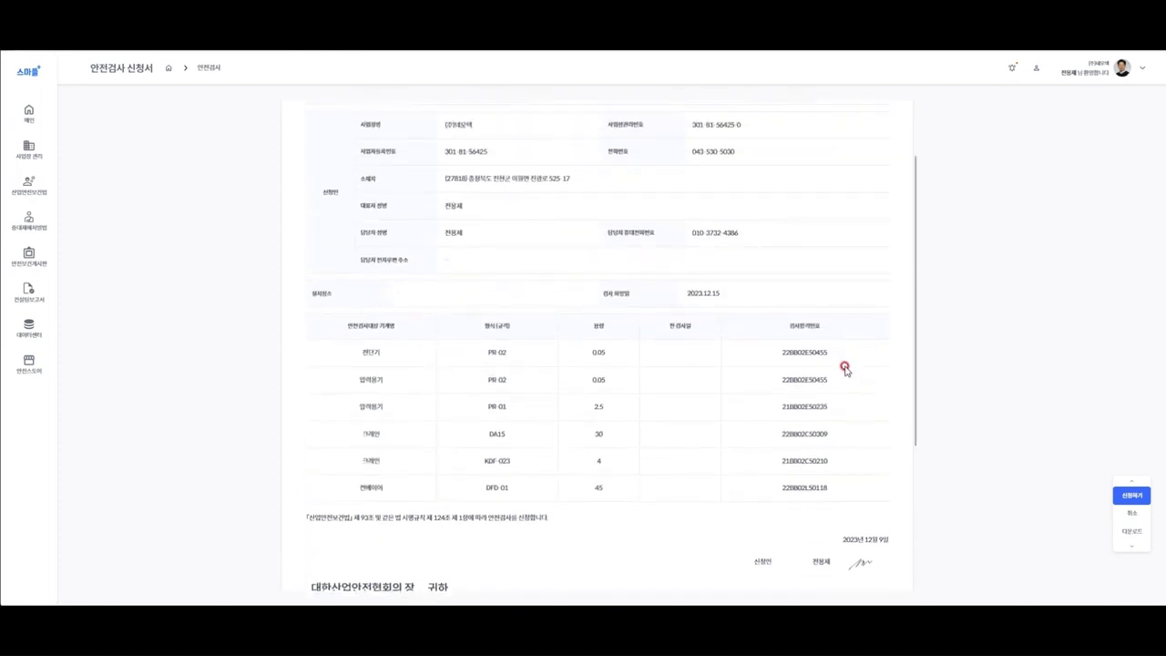
scroll(814, 378, up, 1)
scroll(888, 385, down, 1)
scroll(953, 396, up, 1)
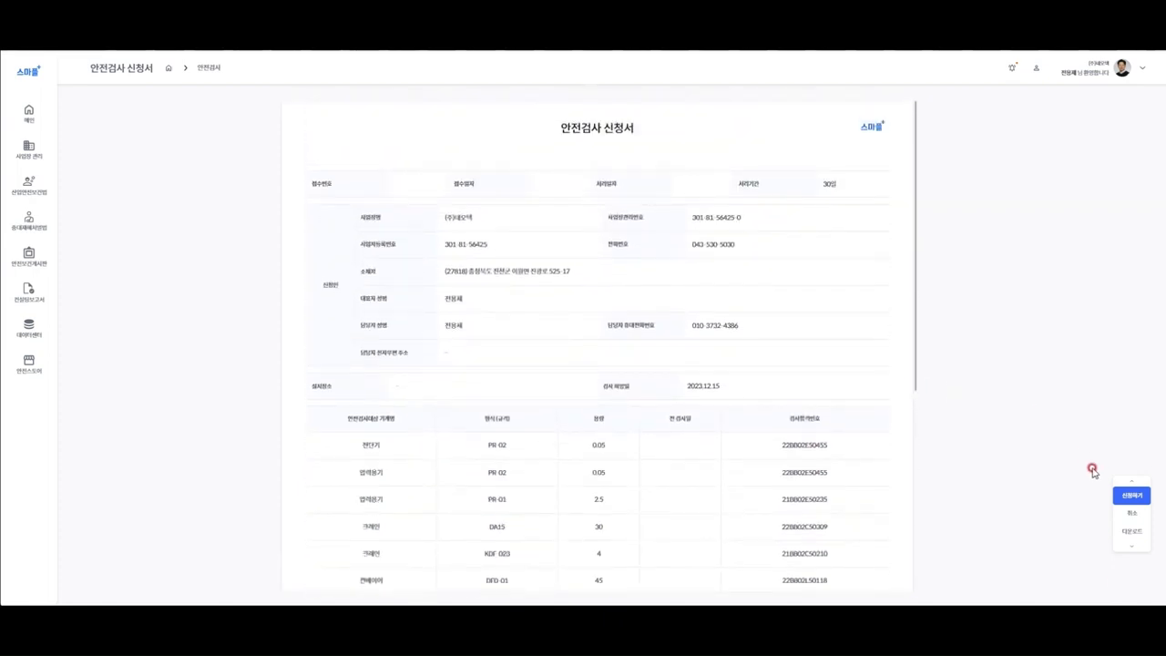
click(1130, 495)
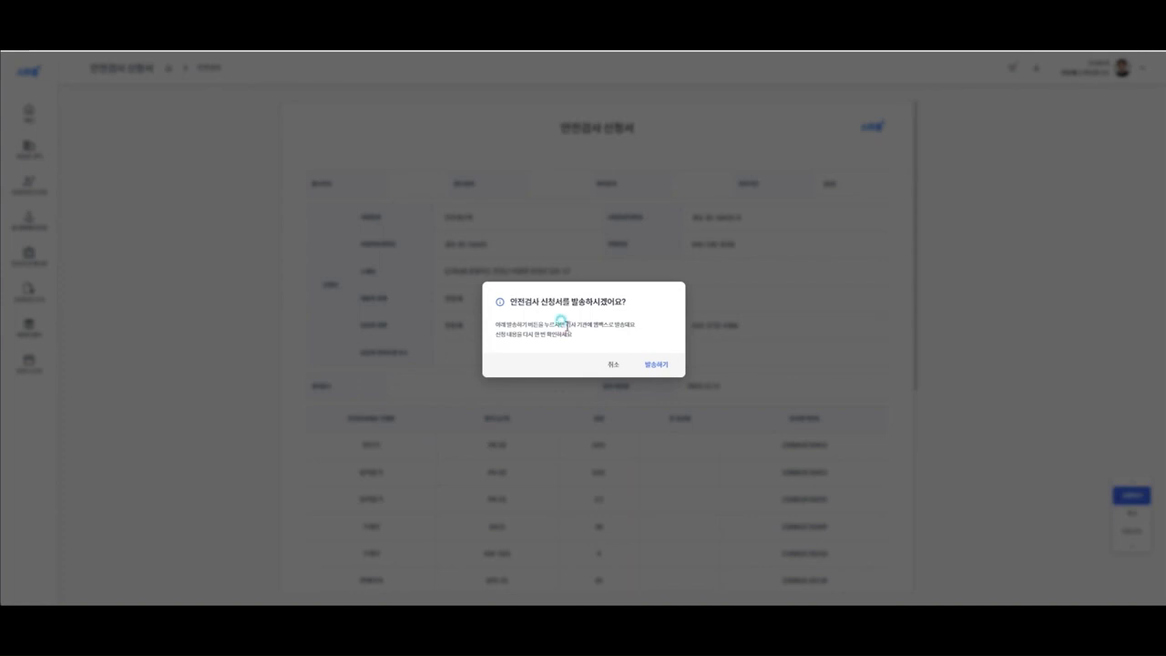
drag(566, 325, 640, 336)
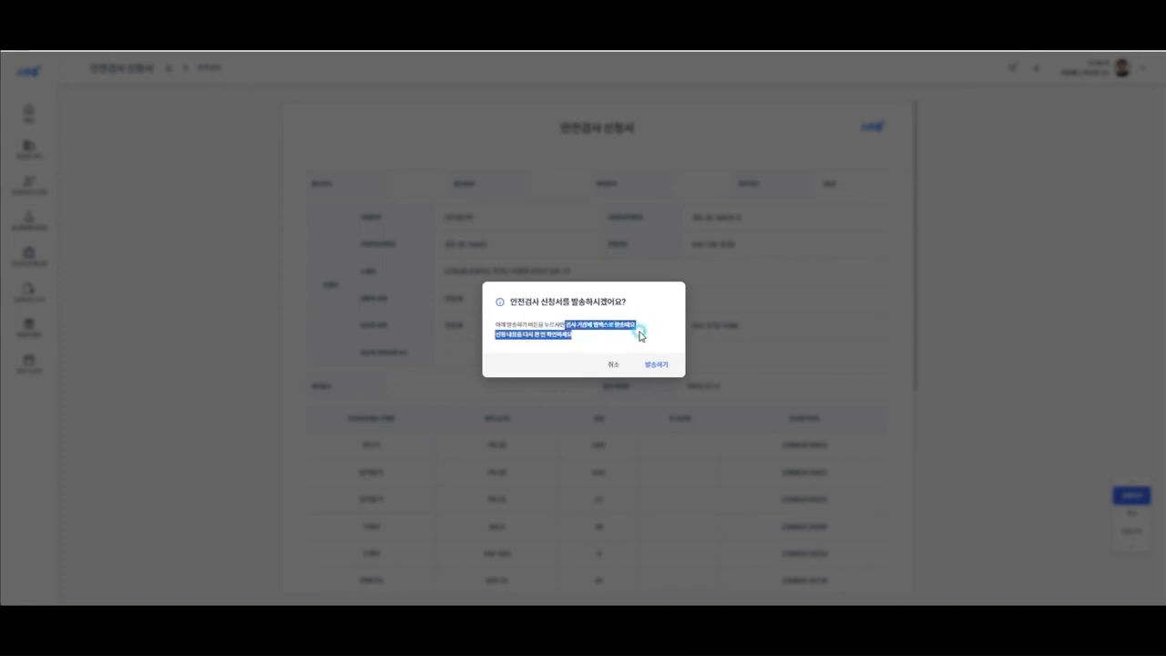
click(600, 335)
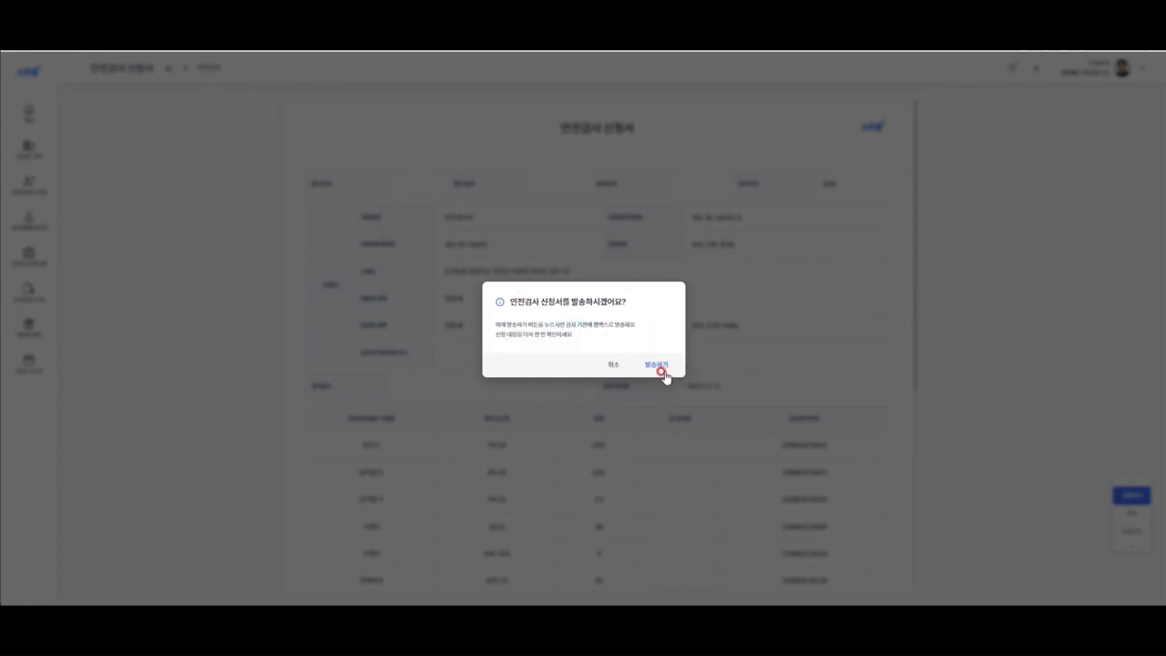
click(655, 368)
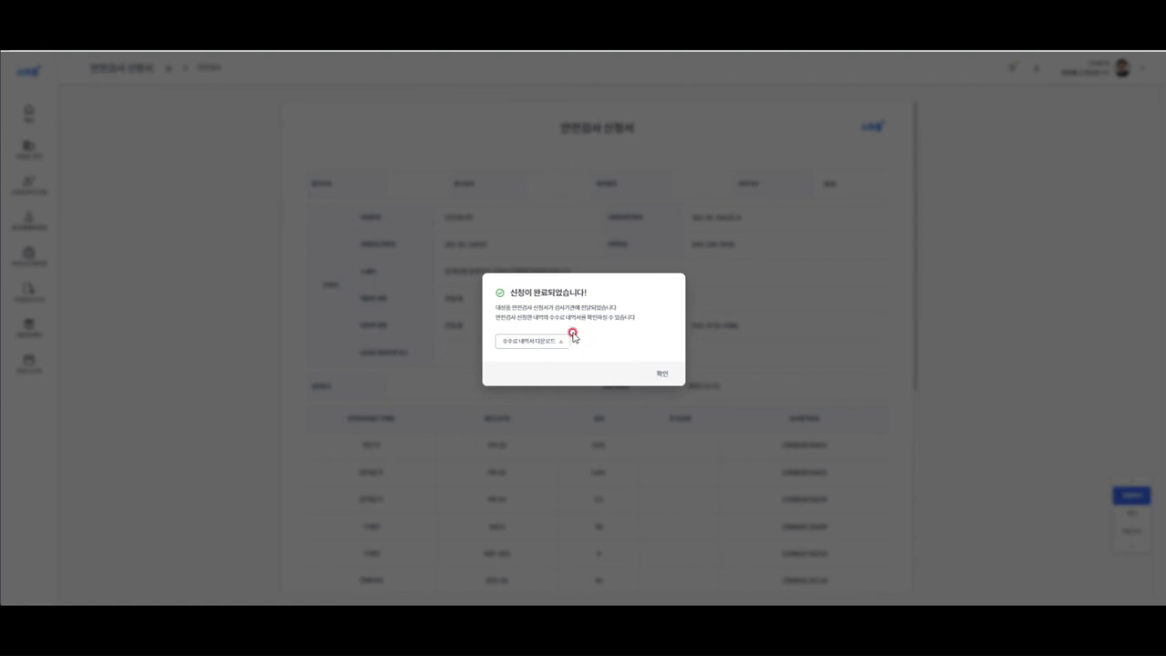
Download the 수수료 내역서 for the application, and check the 전체 대상품 목록 before returning to the 안전검사 신청 내역.
click(520, 341)
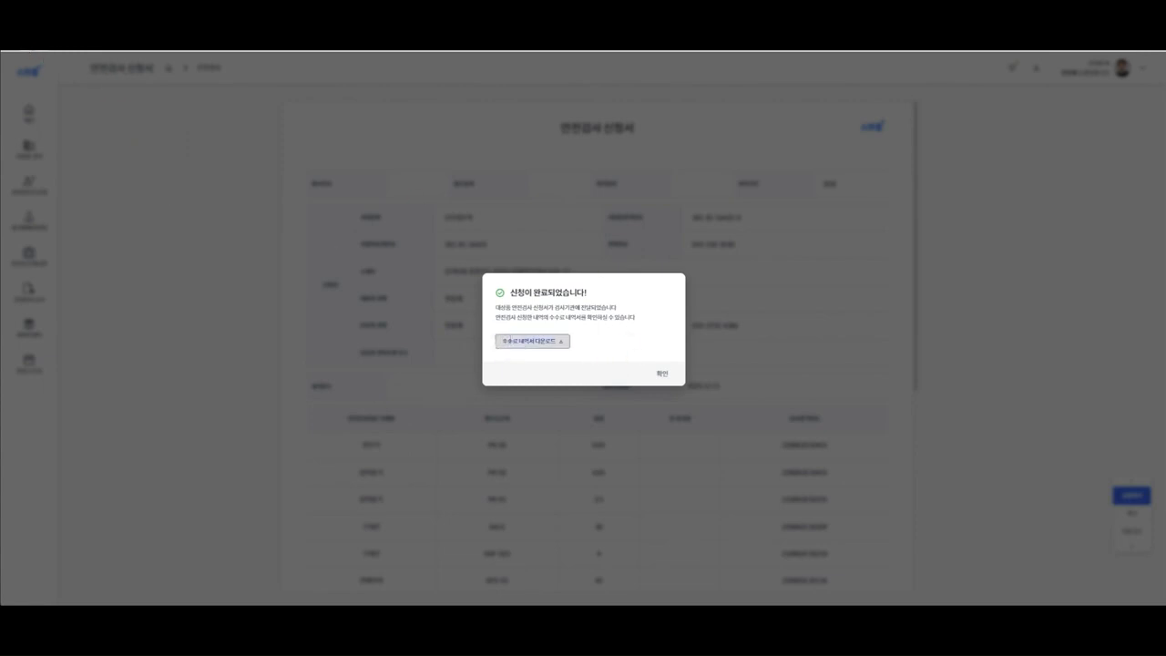
click(658, 374)
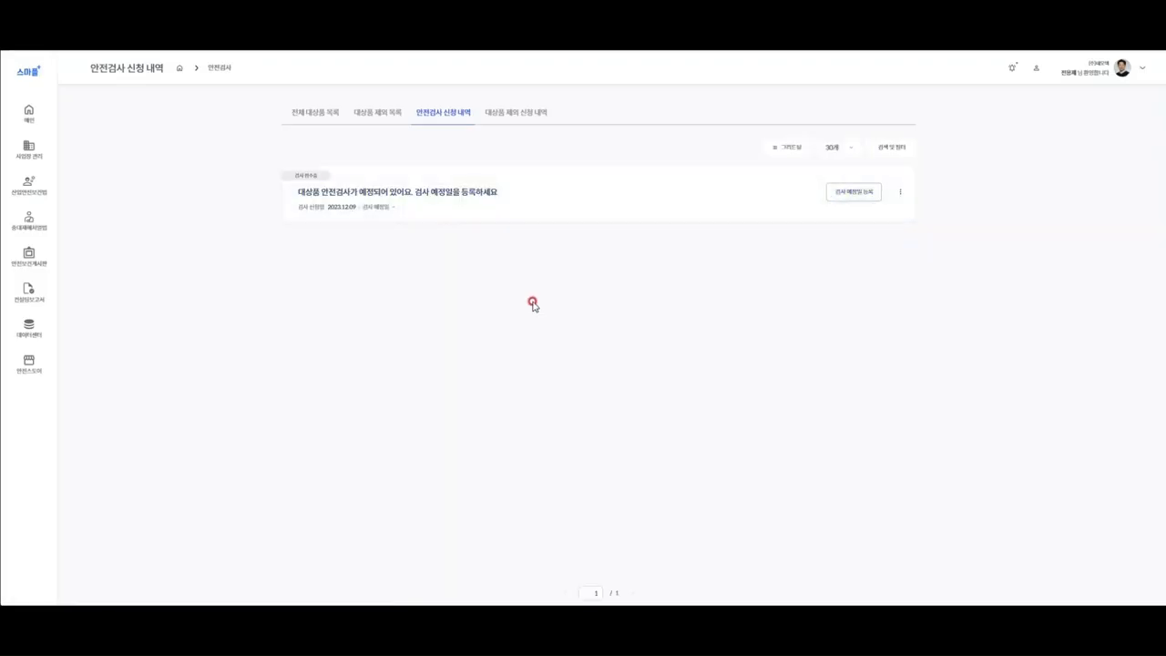
click(319, 116)
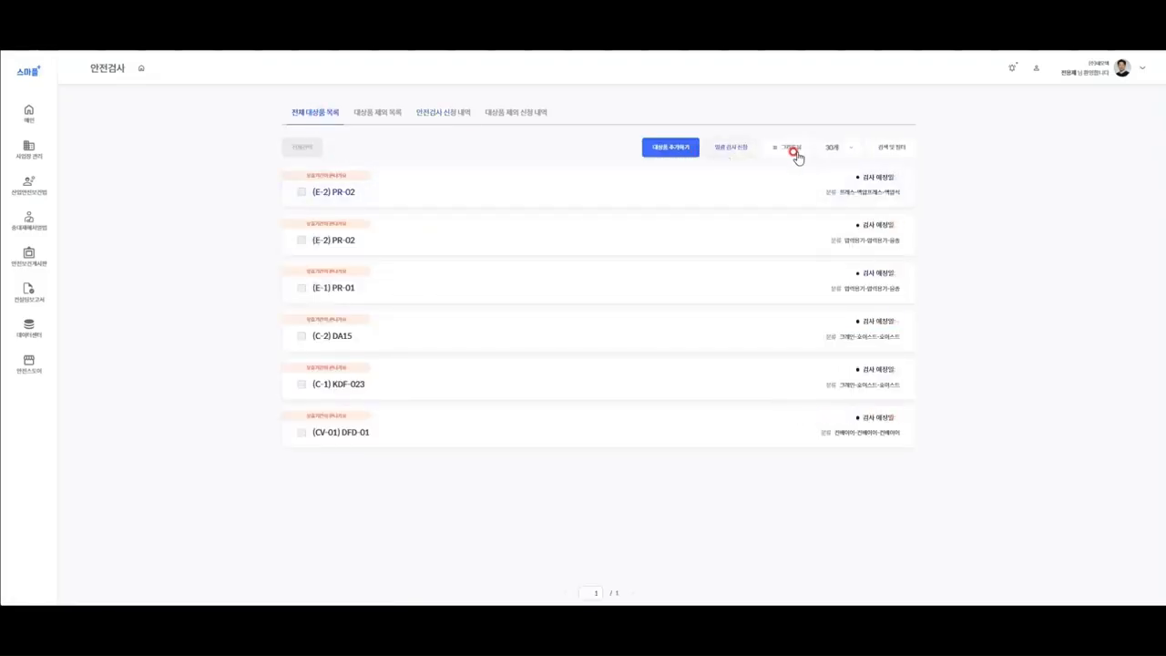
click(389, 117)
click(448, 118)
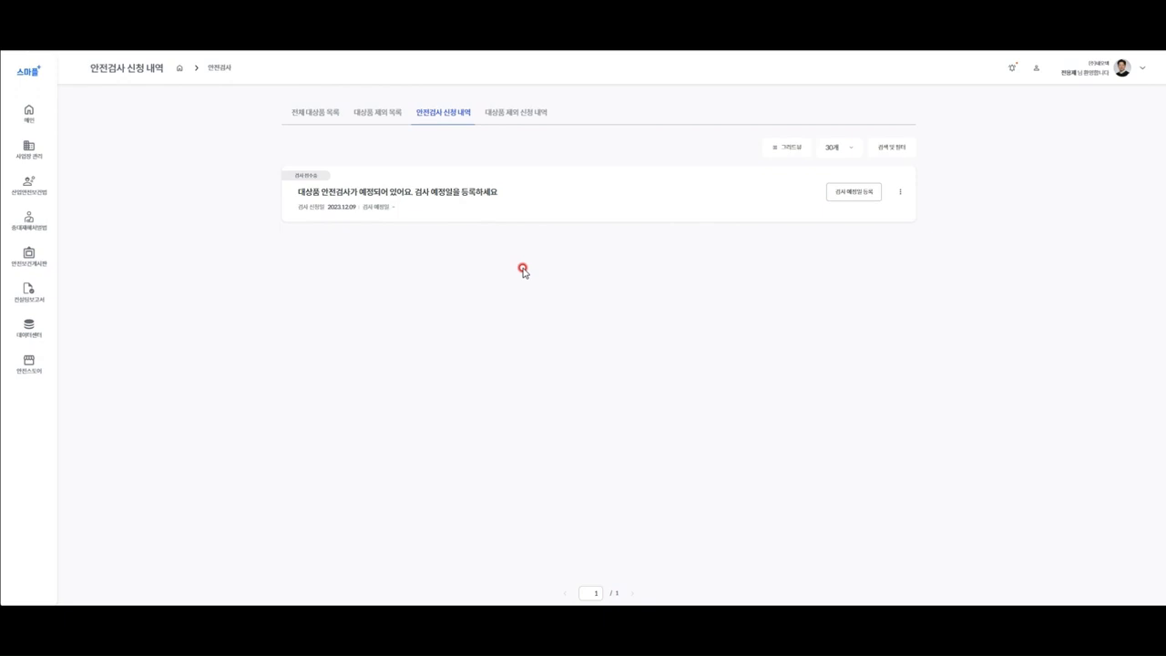
Register 2023.12.15 as the 검사 예정일 for the submitted safety inspection application.
click(852, 192)
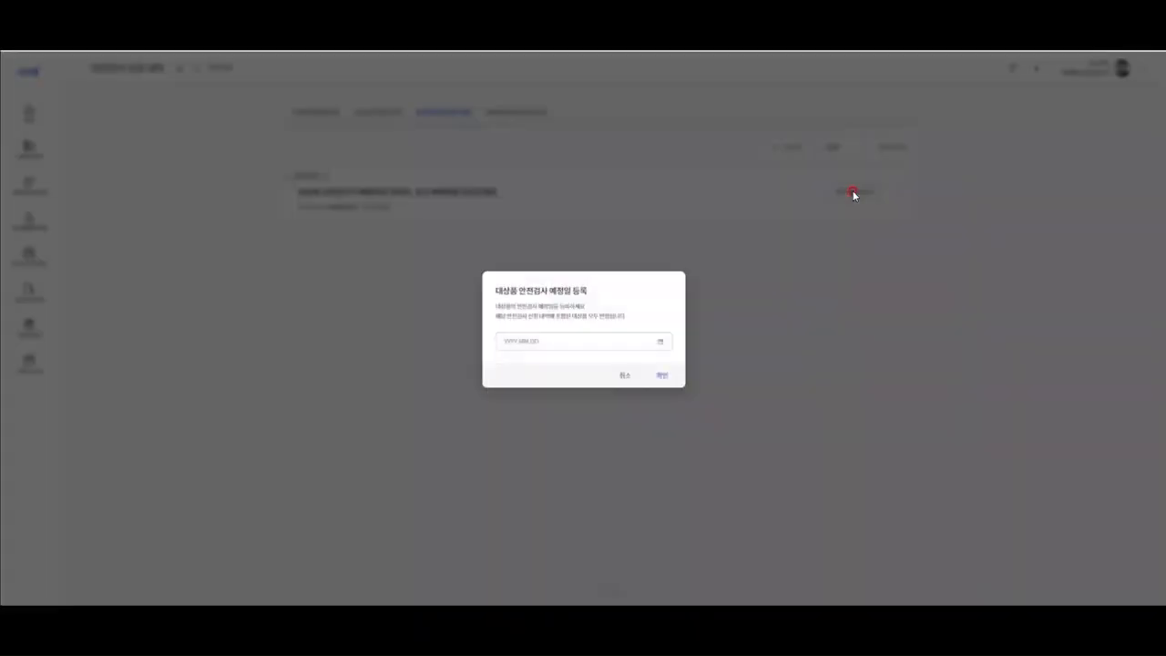
click(552, 337)
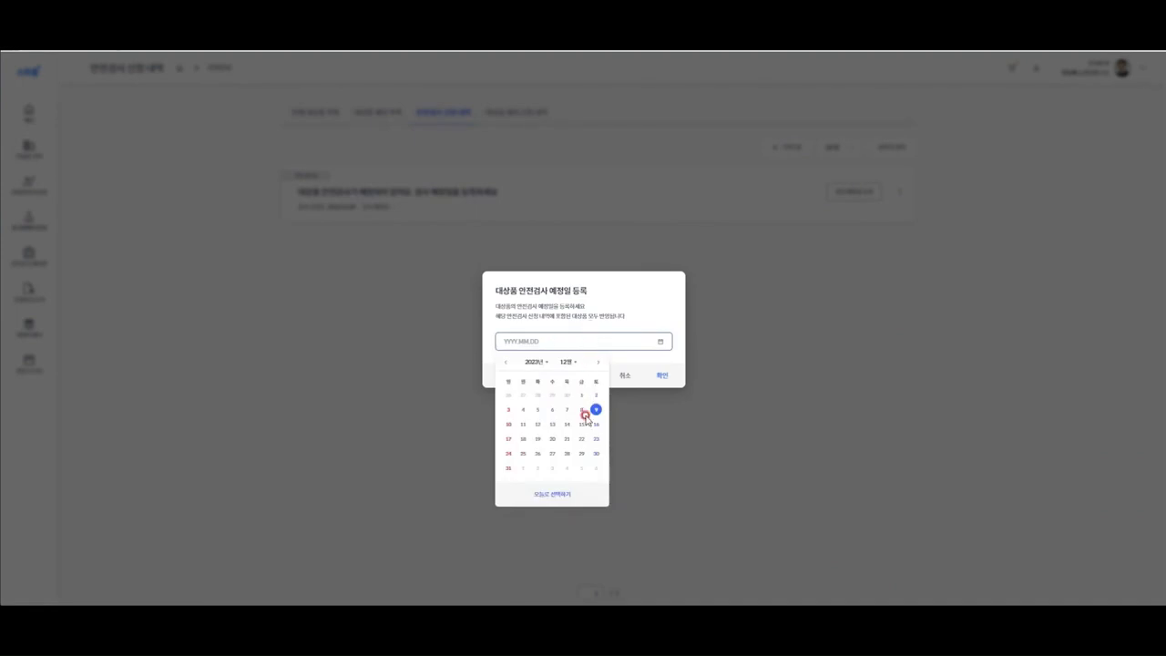
click(583, 424)
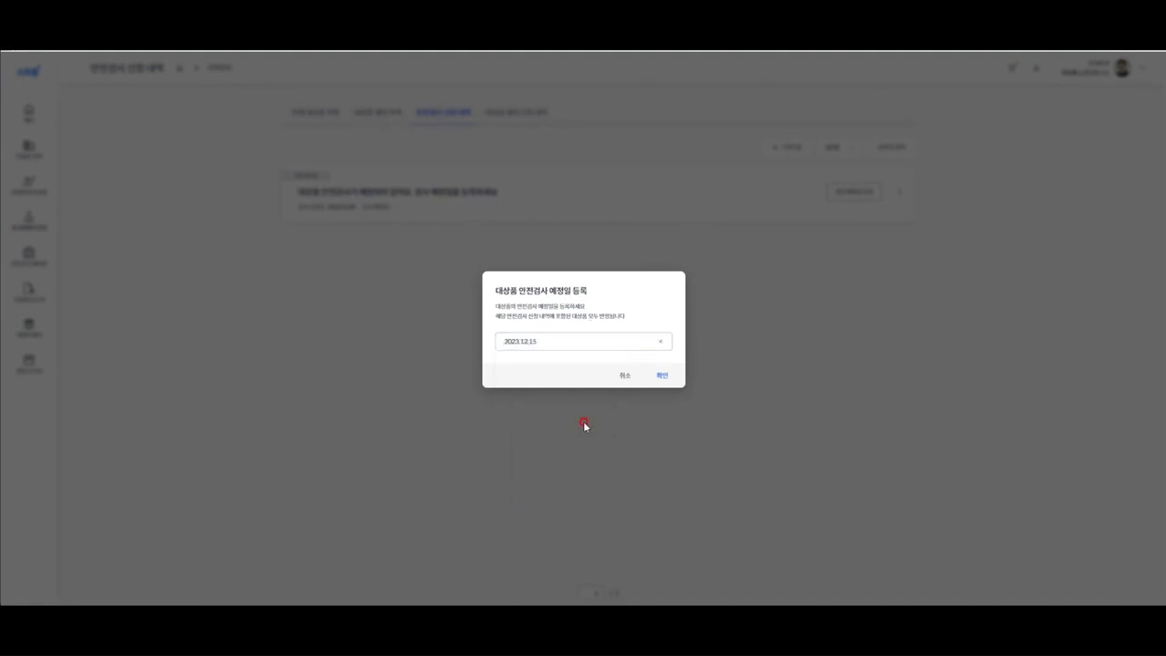
click(660, 374)
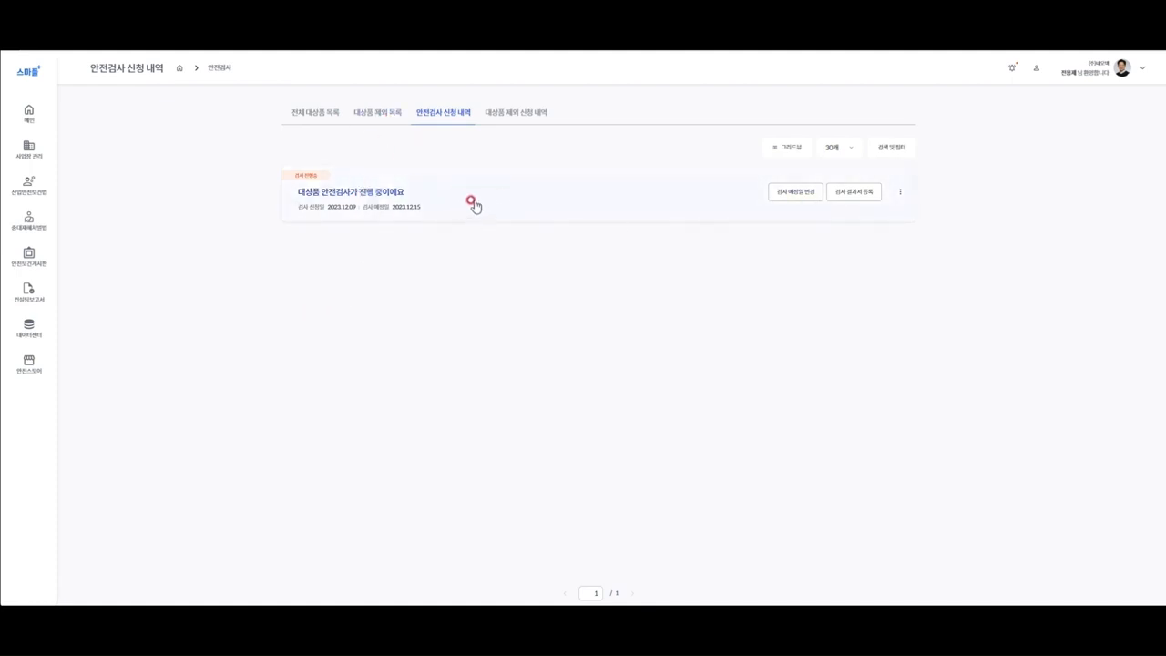
Examine the in-progress inspection application entry and its additional options.
click(385, 195)
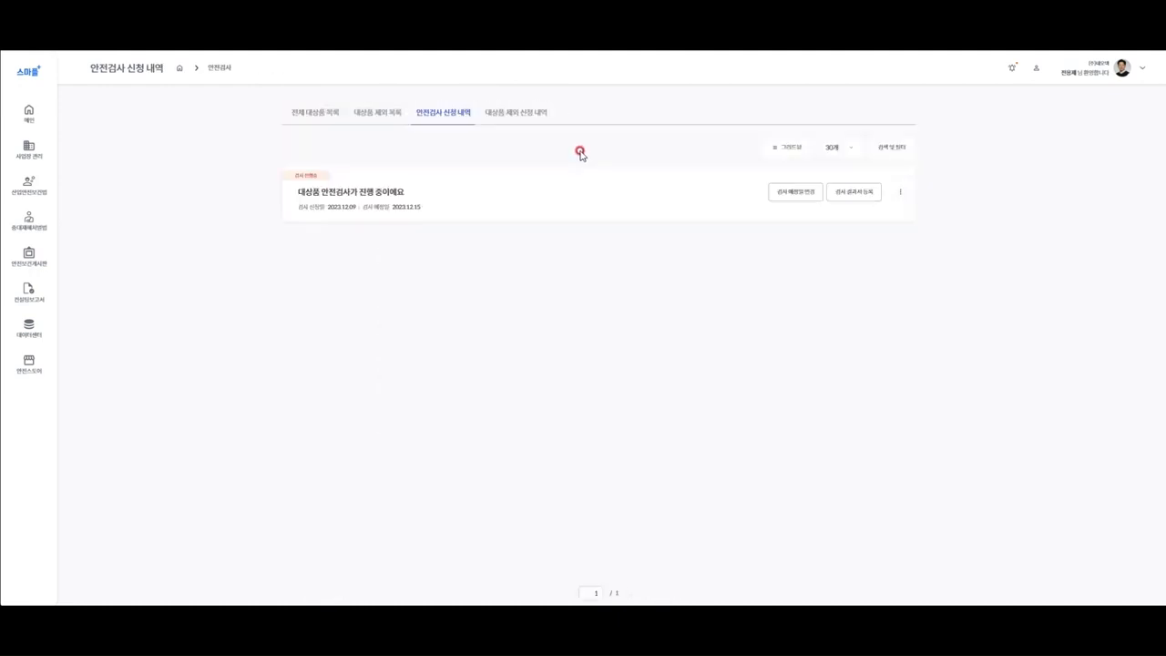
click(902, 192)
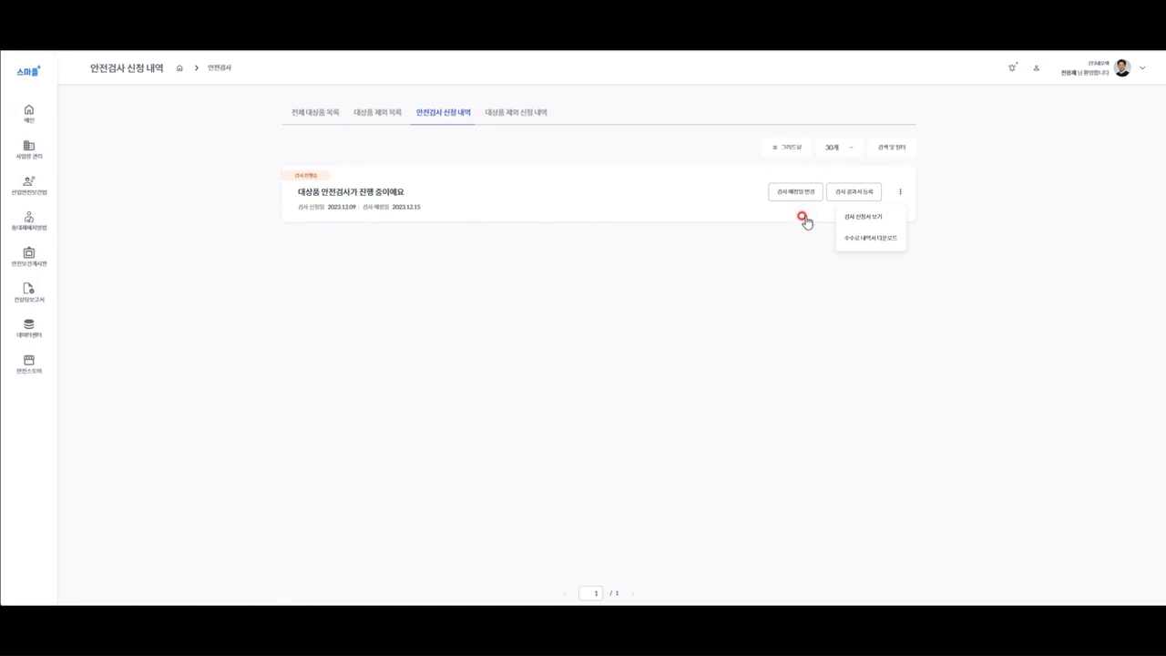
click(857, 202)
Upload 대한산업안전협회.pdf as the 검사 결과서 and register it for the application.
click(865, 193)
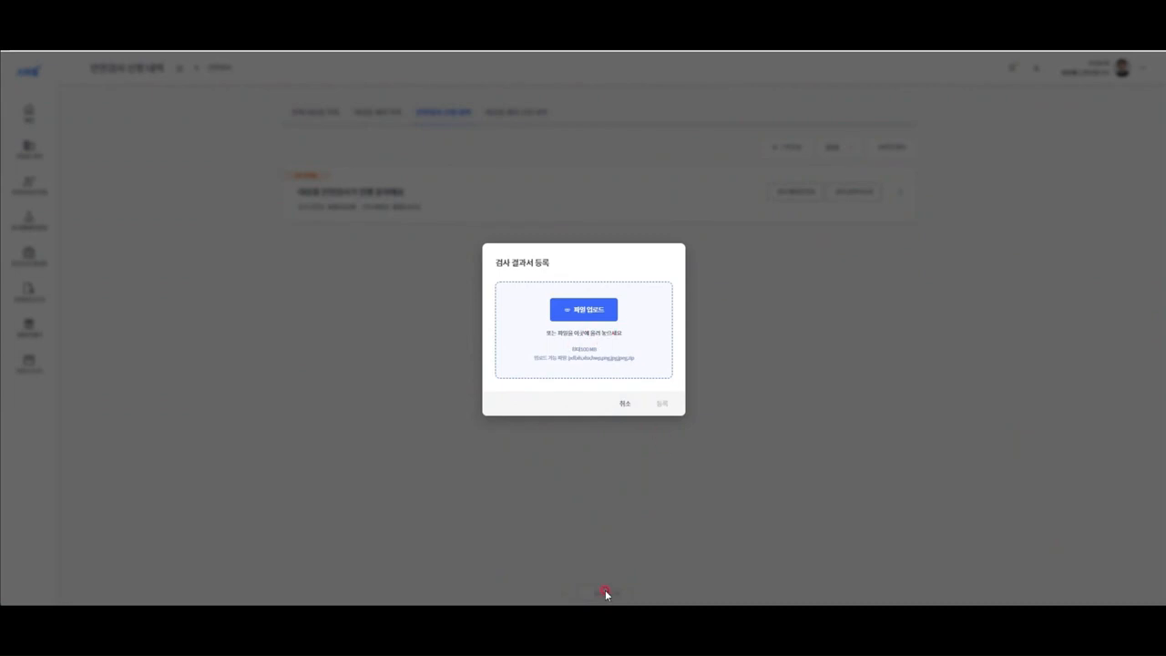
mouse_move(559, 617)
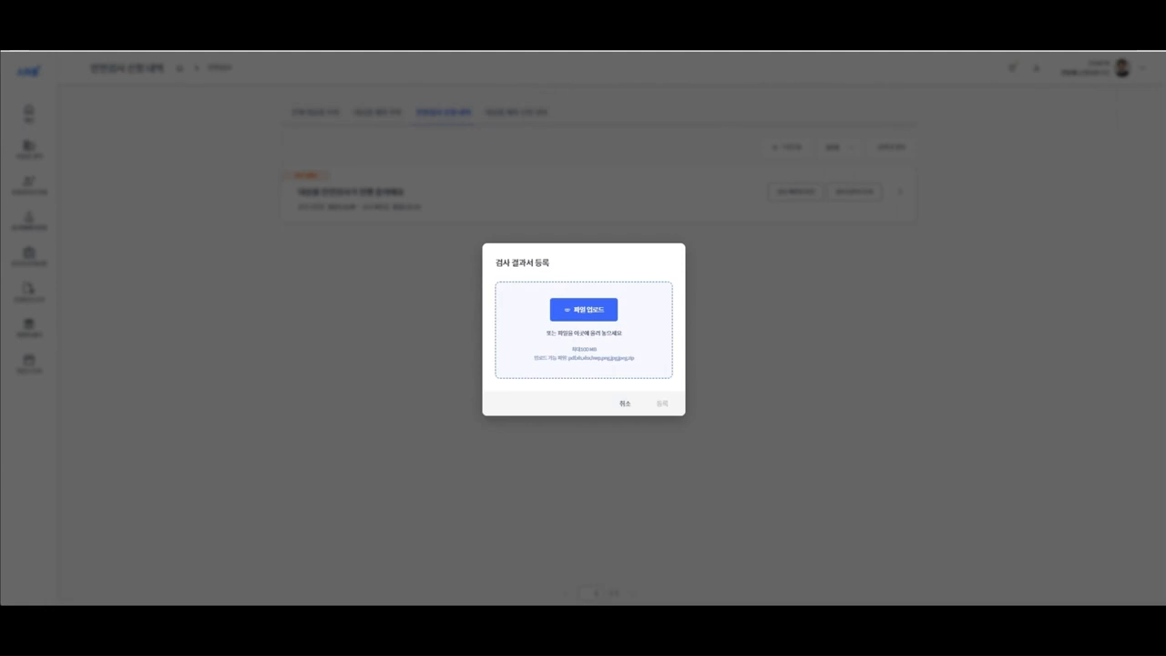
drag(765, 294, 601, 334)
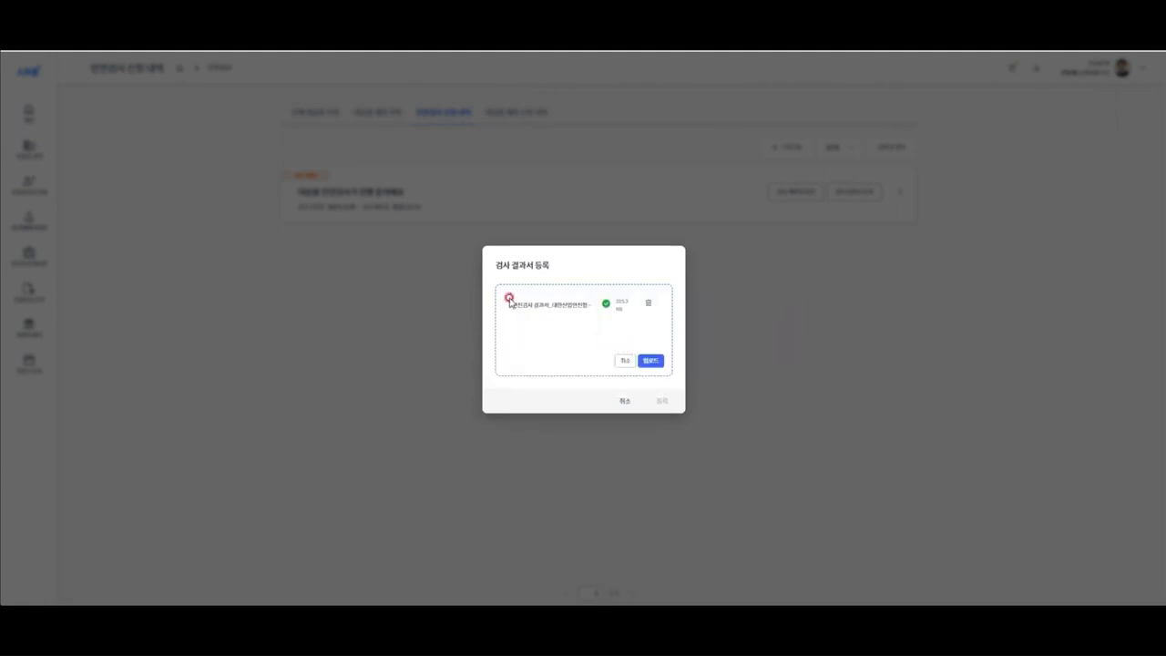
click(651, 362)
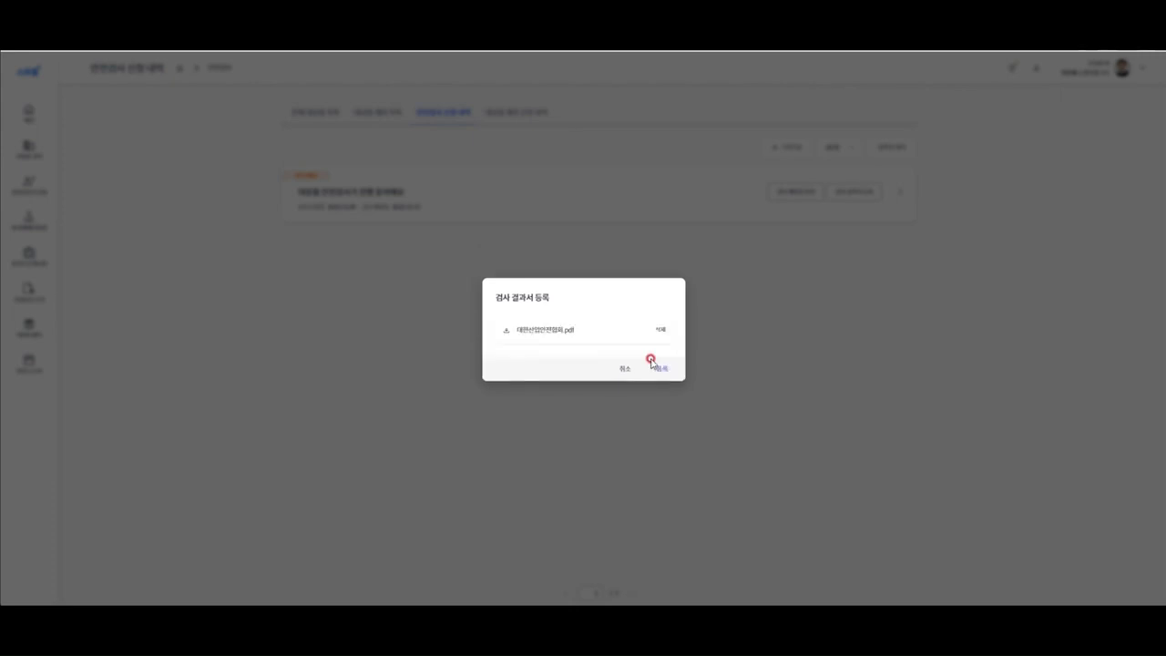
click(662, 370)
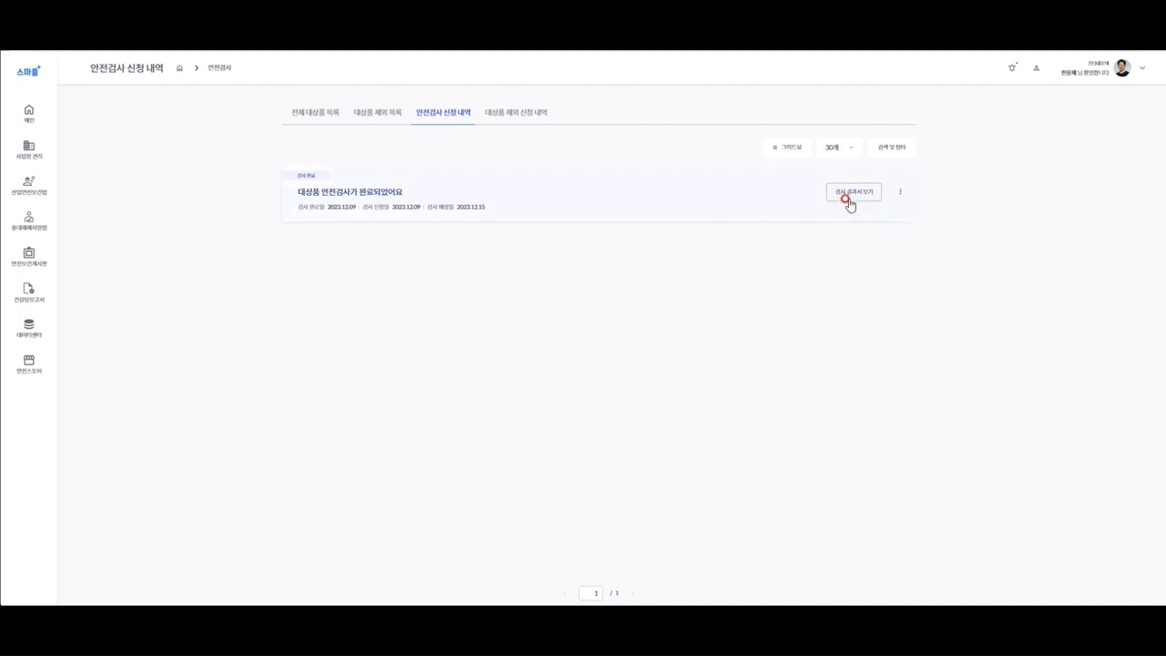
Open the completed application's item list and select every item except the first (E-2) PR-02, the press.
click(385, 190)
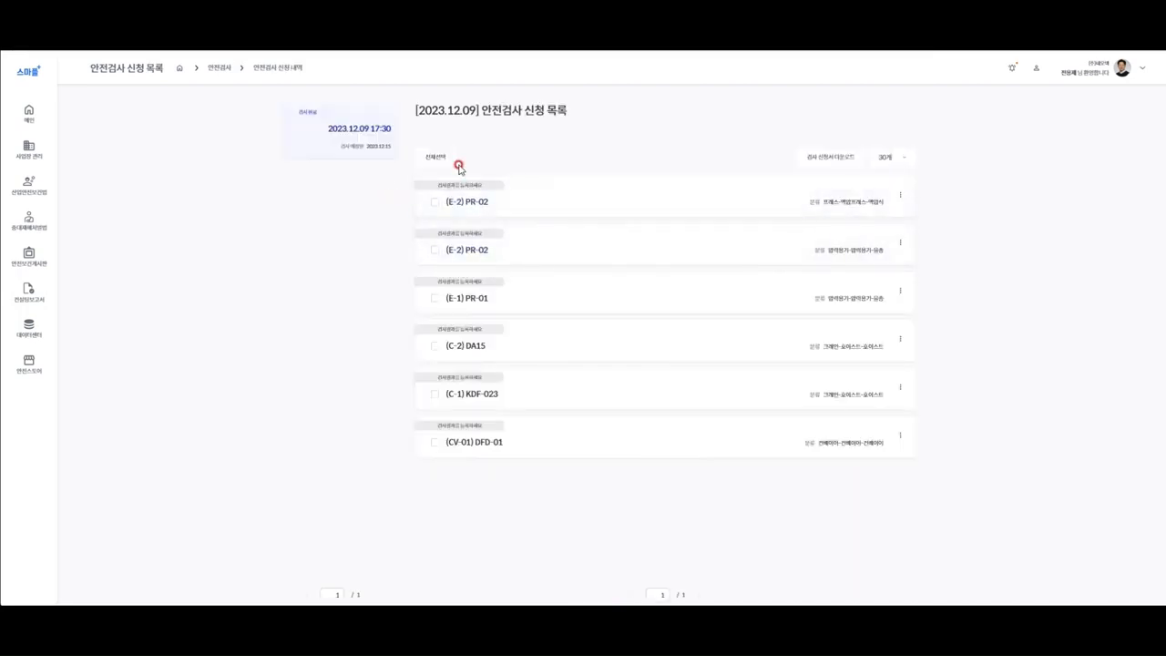
click(435, 171)
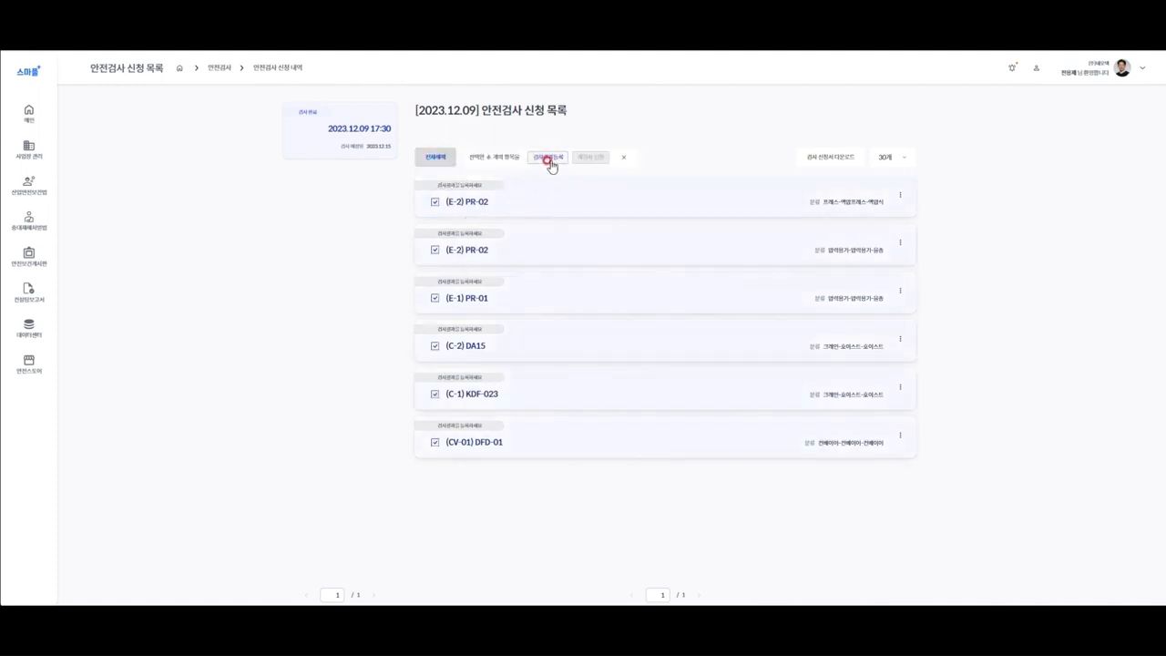
click(434, 202)
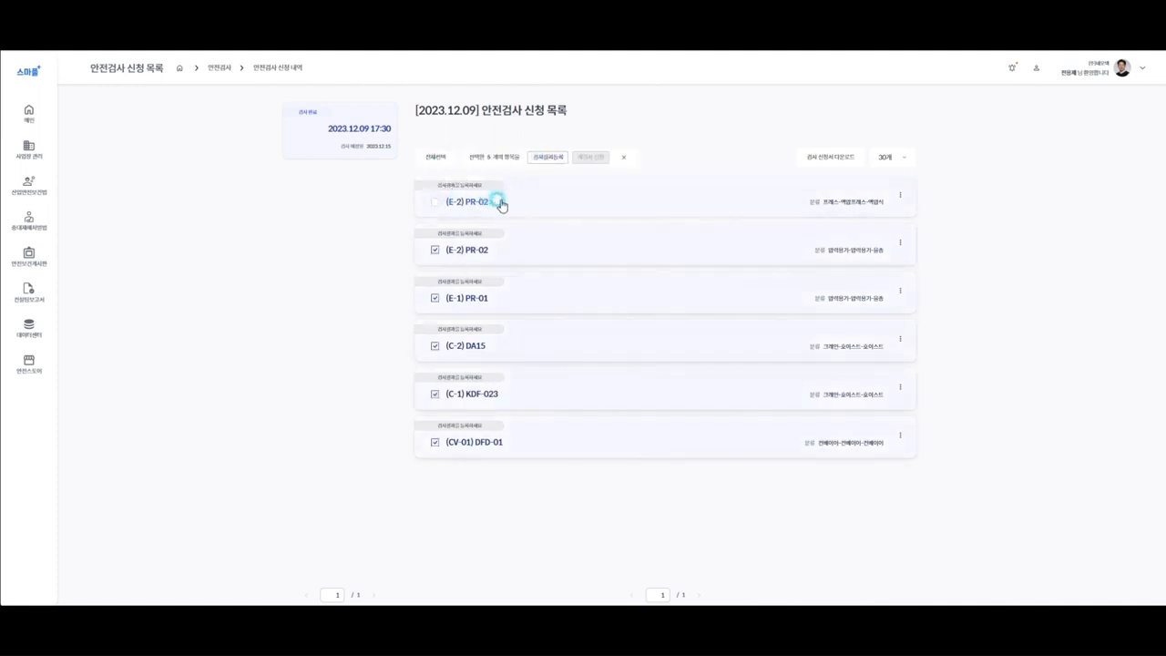
Register the selected items' inspection result as 합격, with a 유효기간 starting 2023.12.15 and an end date.
click(550, 164)
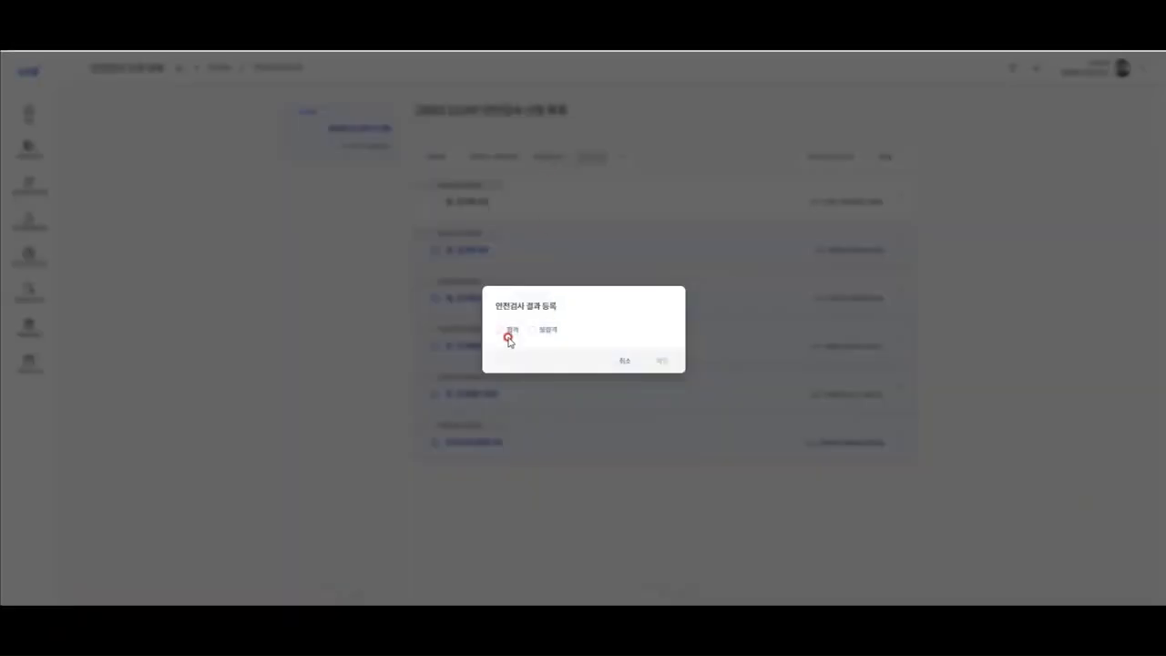
click(504, 332)
click(526, 263)
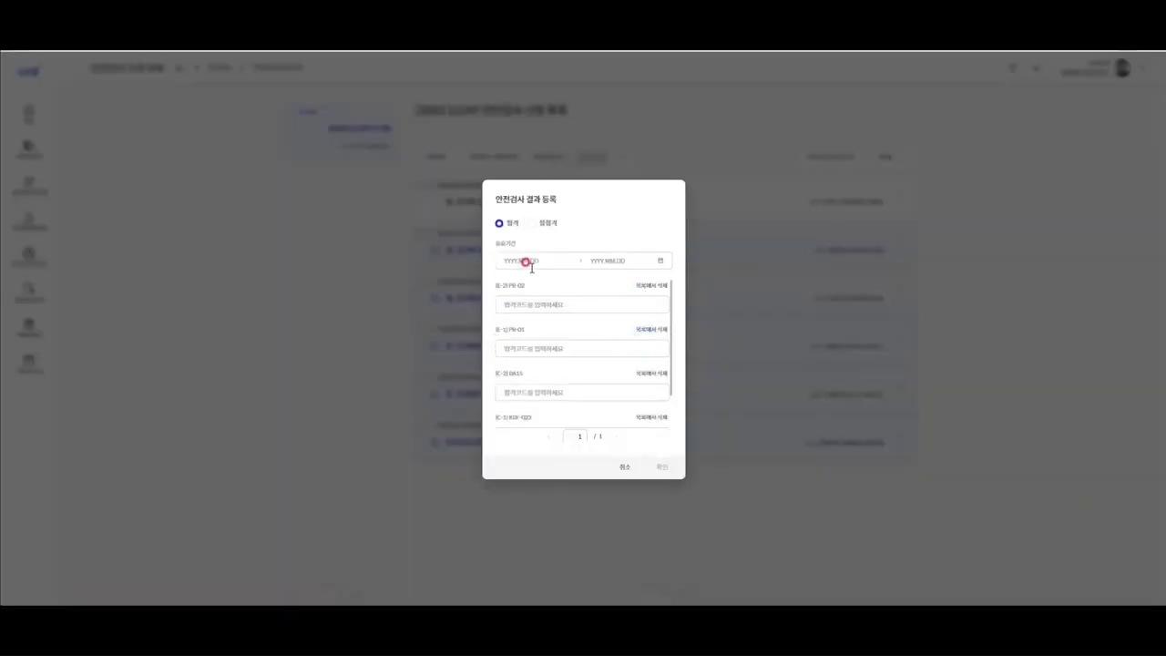
click(608, 332)
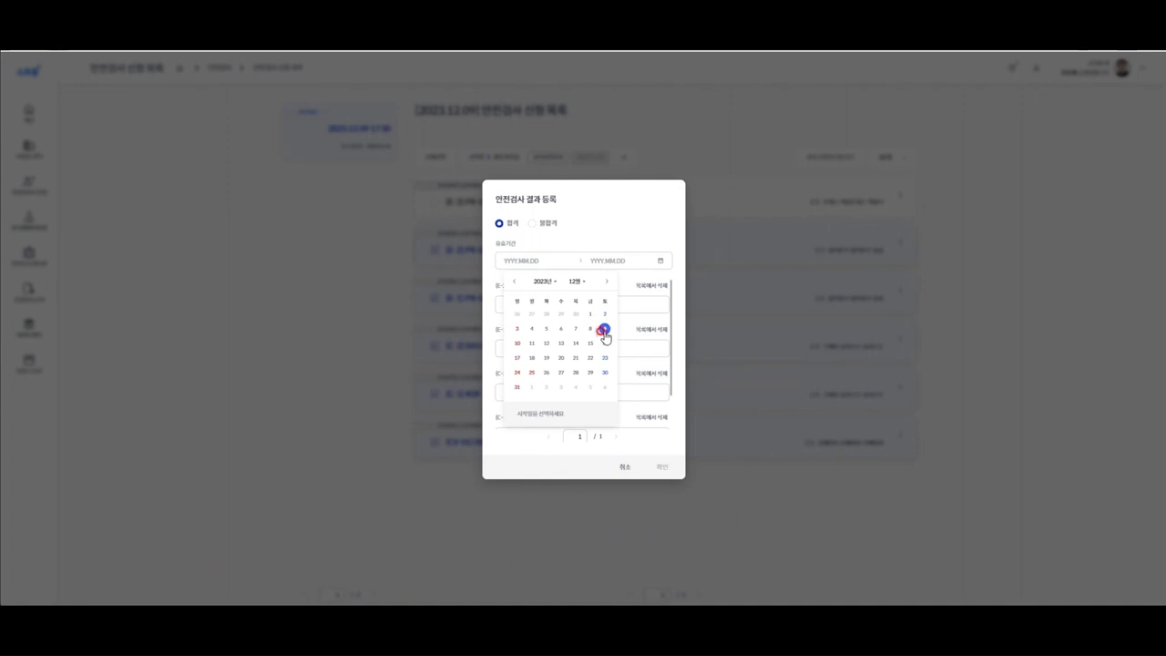
click(599, 343)
click(589, 344)
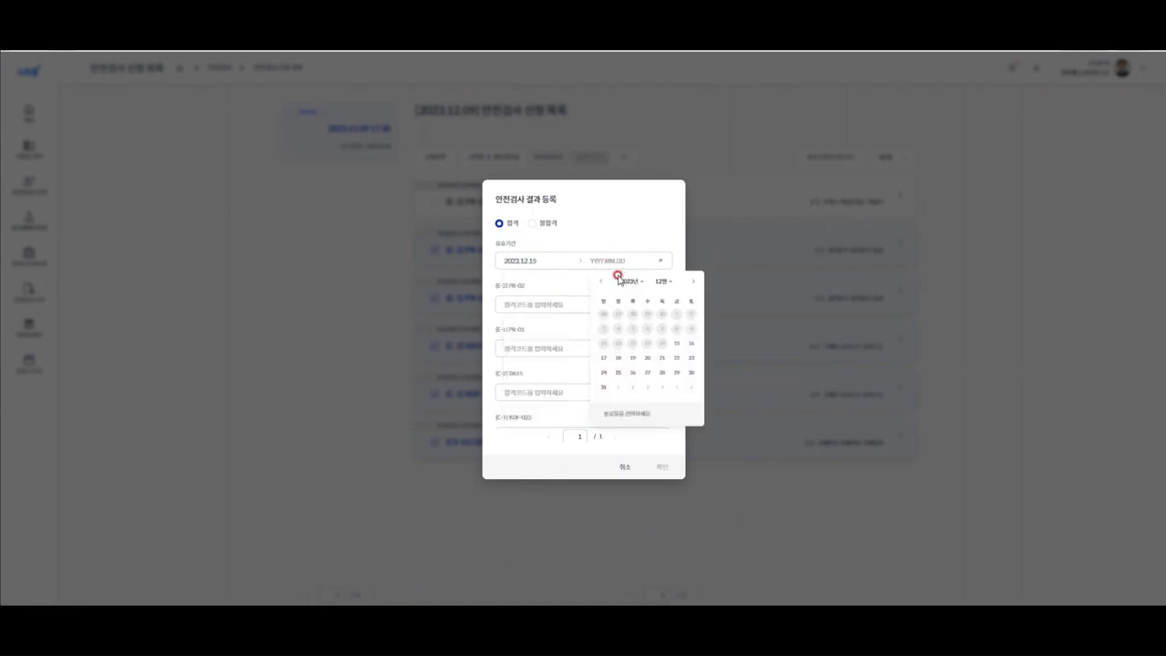
click(633, 282)
click(626, 332)
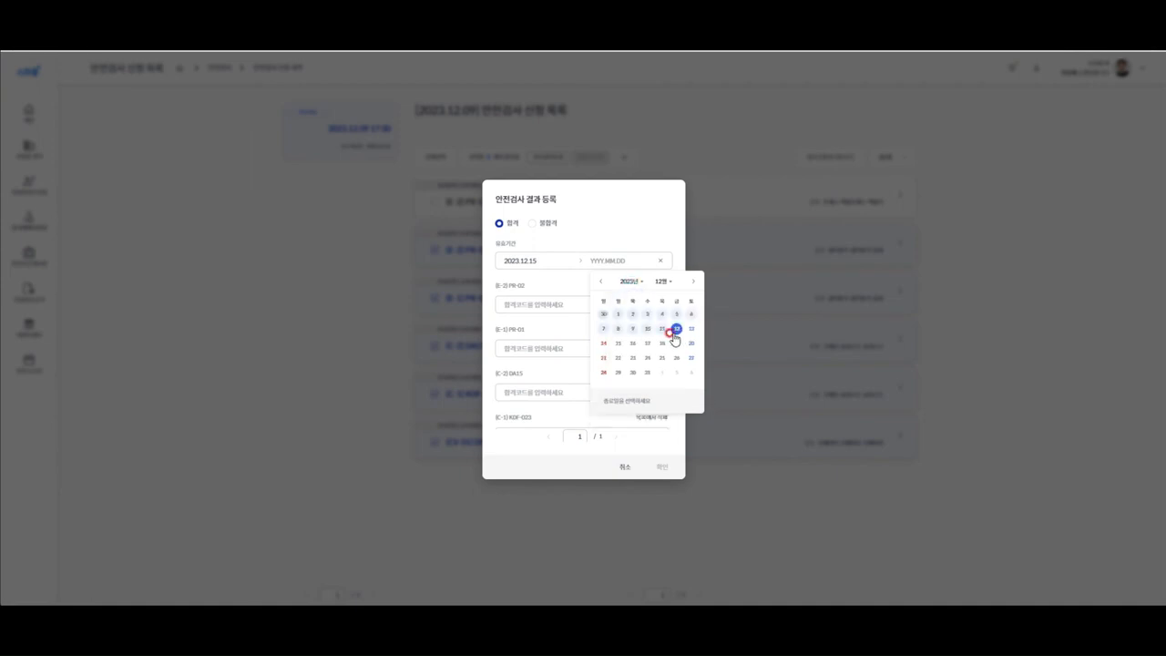
click(689, 346)
click(604, 343)
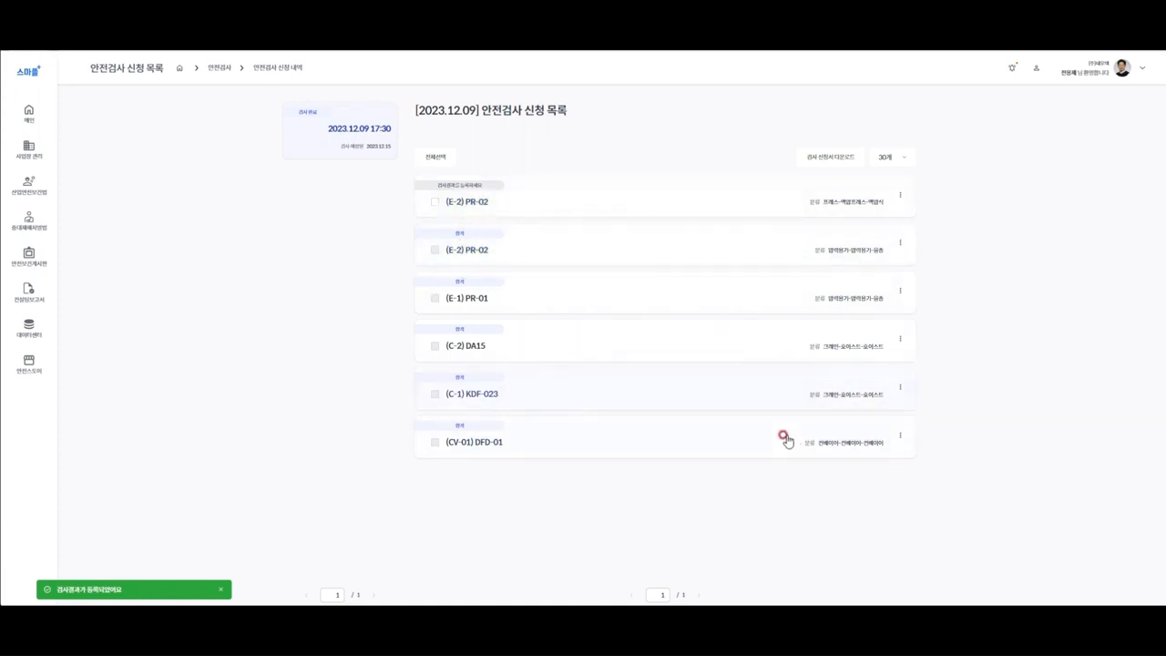
Register the press item (E-2) PR-02's inspection result as 불합격 with the reason 비상정지장치 이상.
click(434, 201)
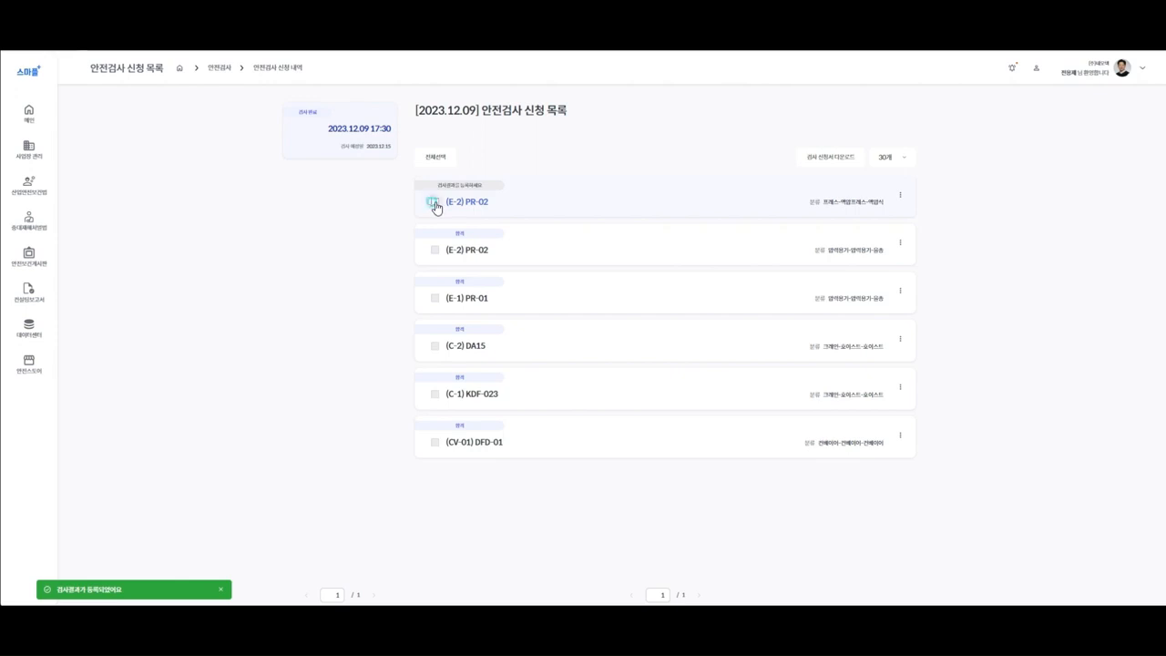
click(444, 204)
click(814, 204)
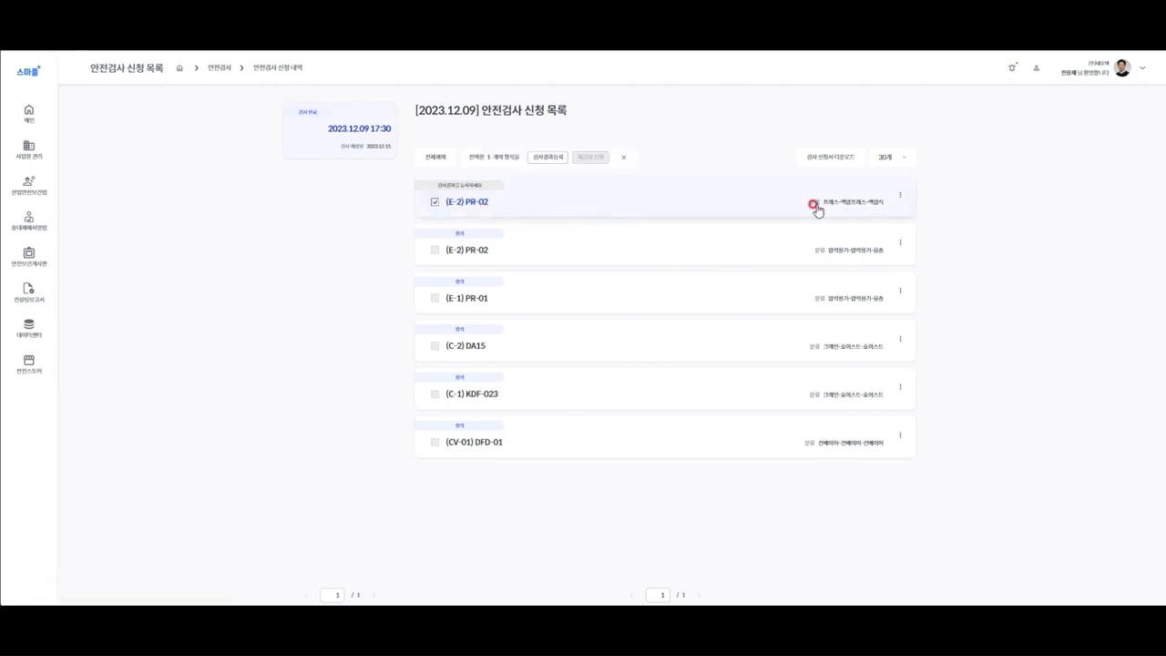
click(127, 57)
click(558, 161)
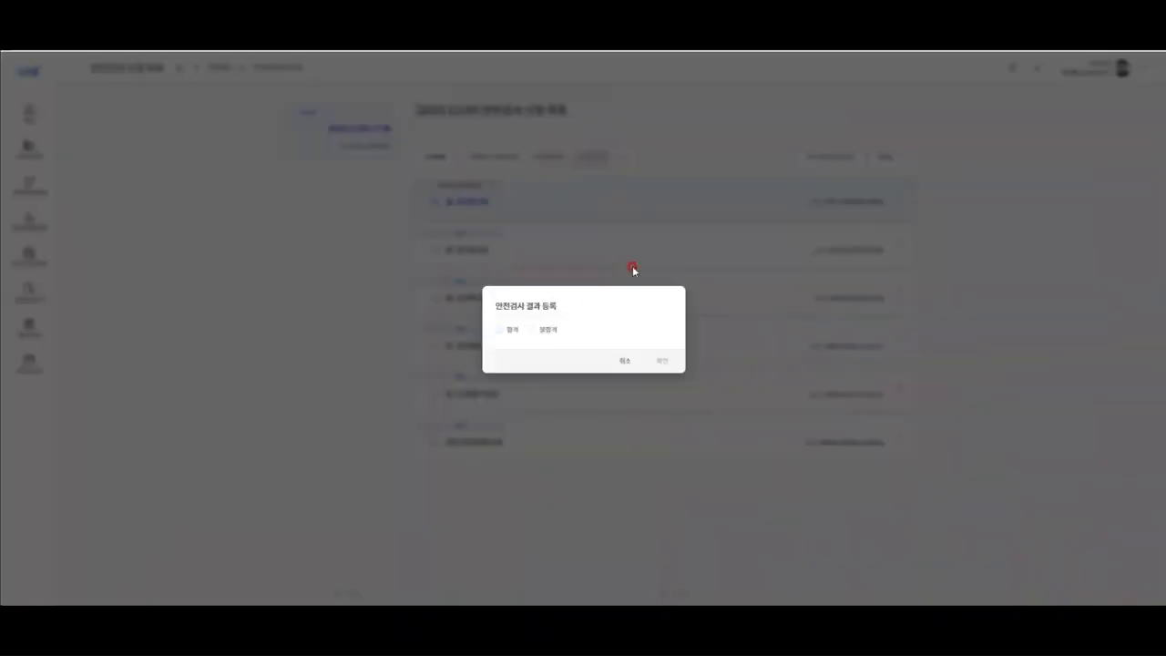
click(537, 330)
click(580, 344)
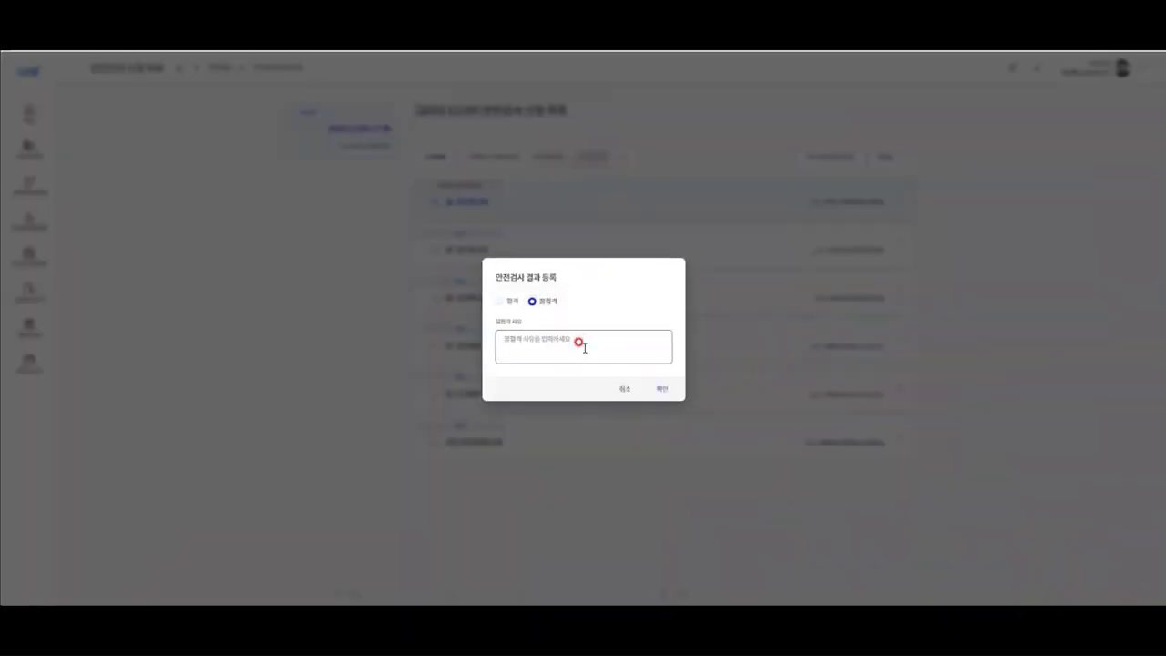
text(이)
key(BackSpace)
key(BackSpace)
text(ㅂ)
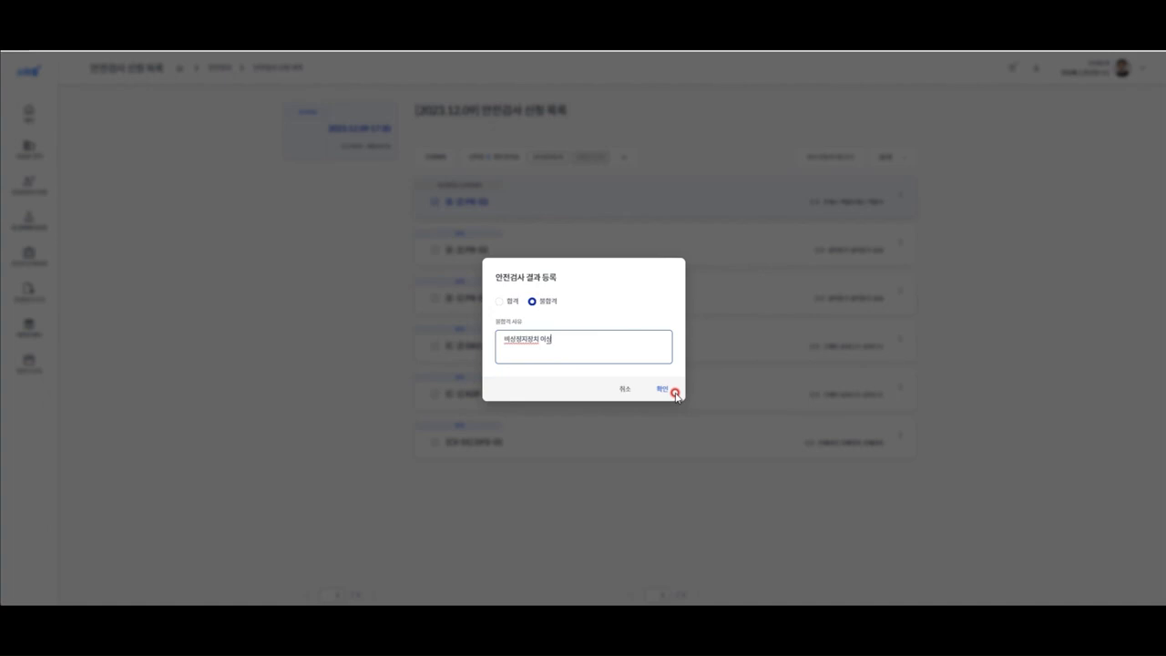
click(662, 390)
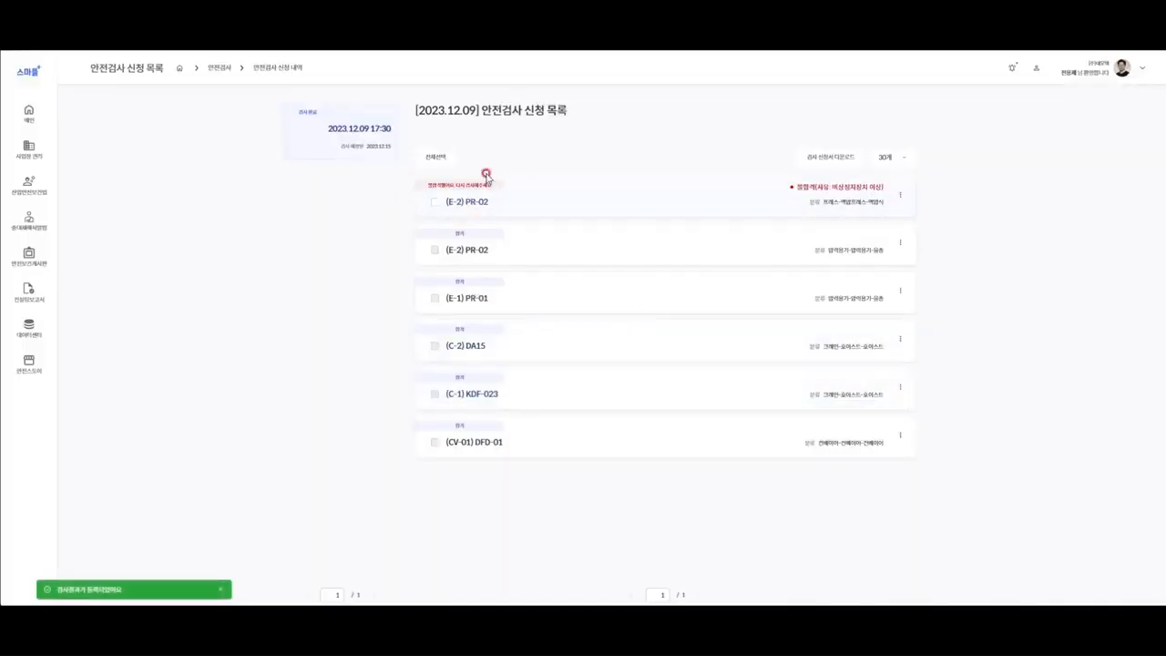
Return to the full 대상품 list and open the failed (E-2) PR-02's 대상품 관리 details.
click(495, 199)
click(305, 84)
click(312, 114)
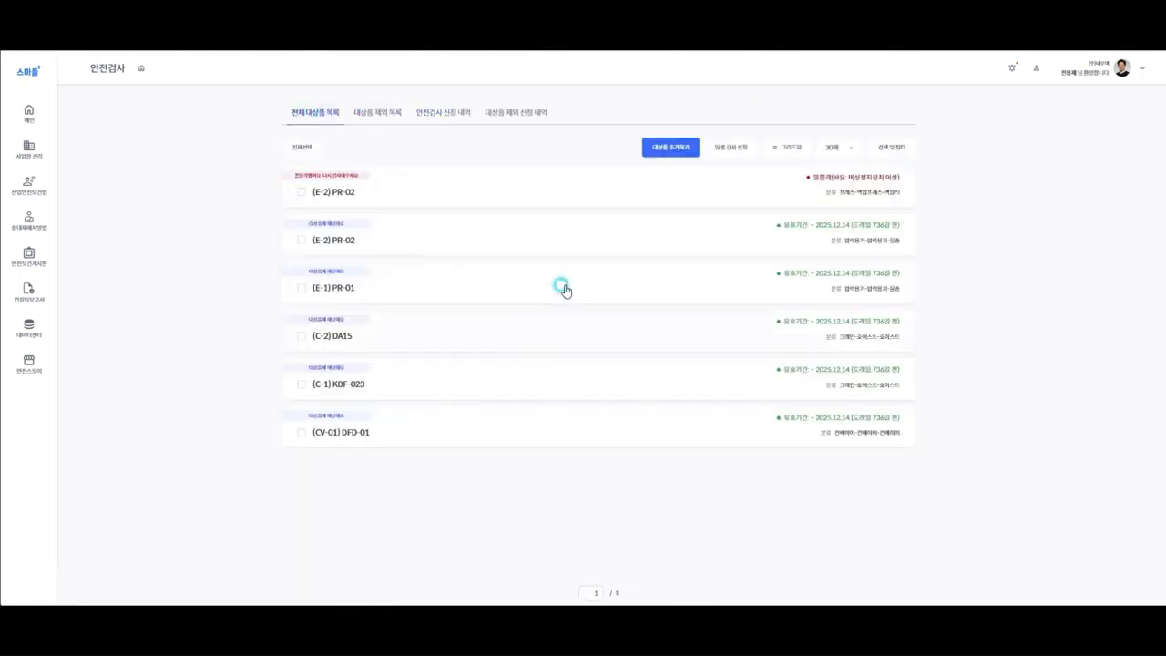
click(522, 288)
click(342, 193)
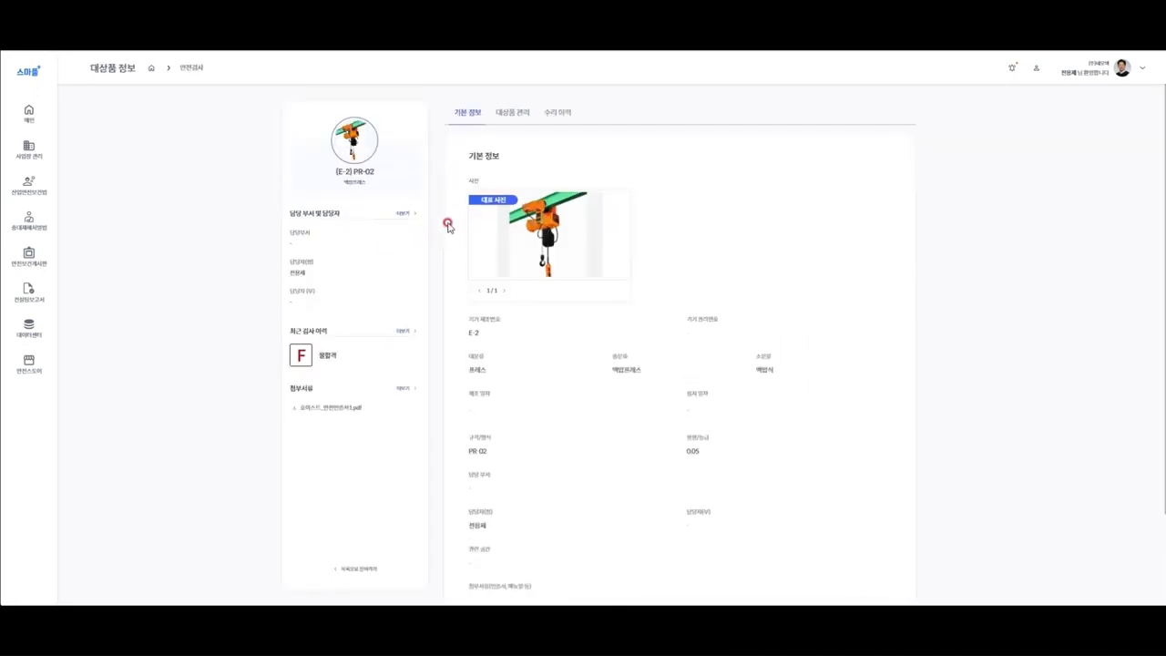
click(511, 115)
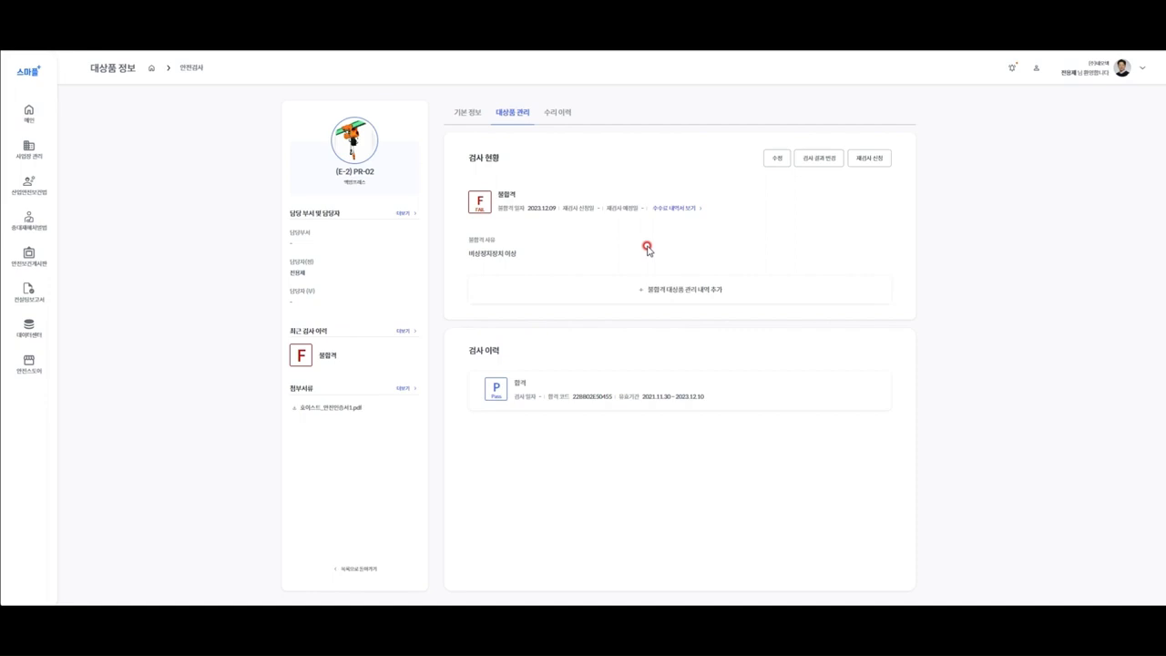
Add a 불합격 대상품 관리 내역 entry dated 2023.12.15 with the progress note 비상정지장치 수리.
click(690, 293)
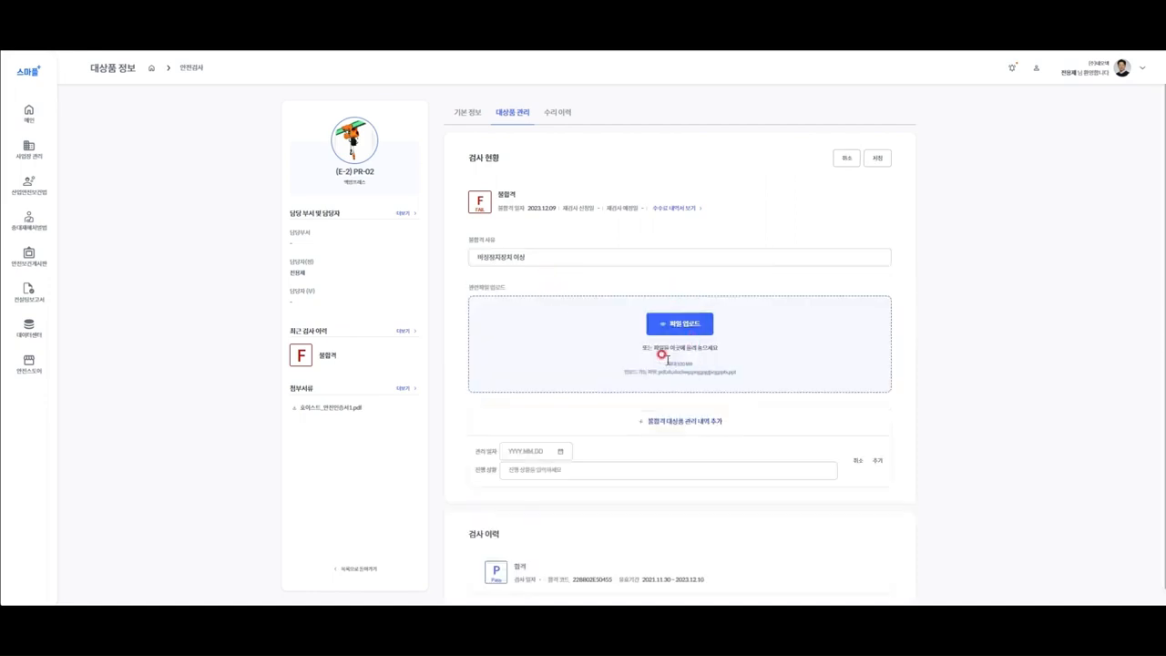
click(532, 460)
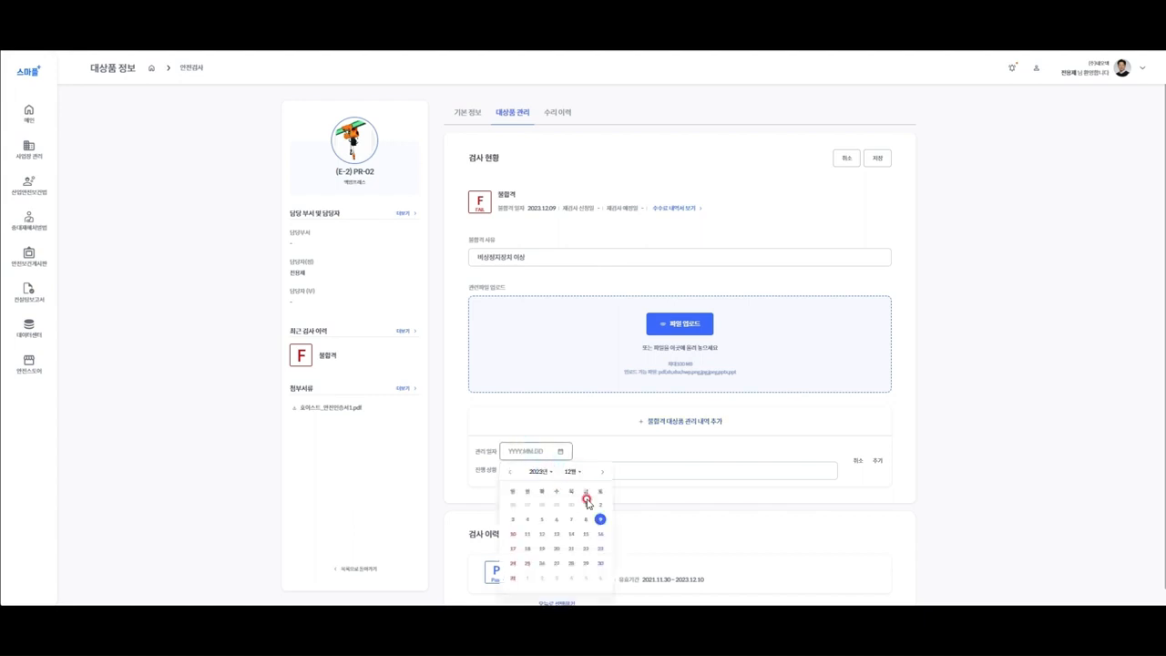
click(586, 533)
click(572, 497)
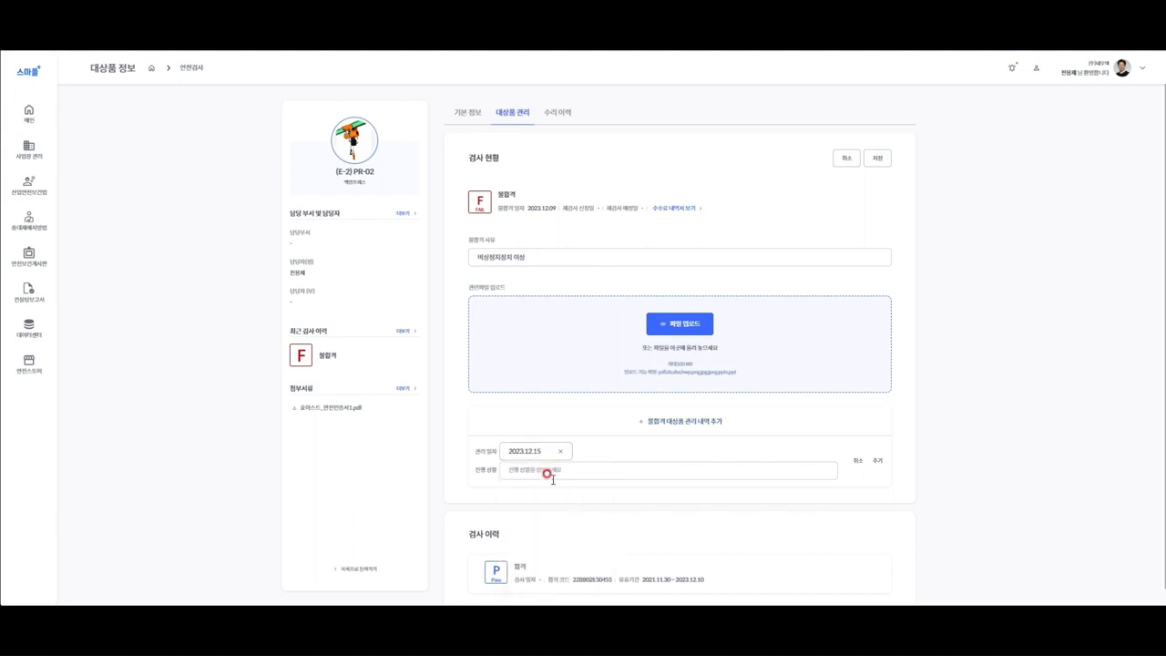
click(549, 474)
text(예)
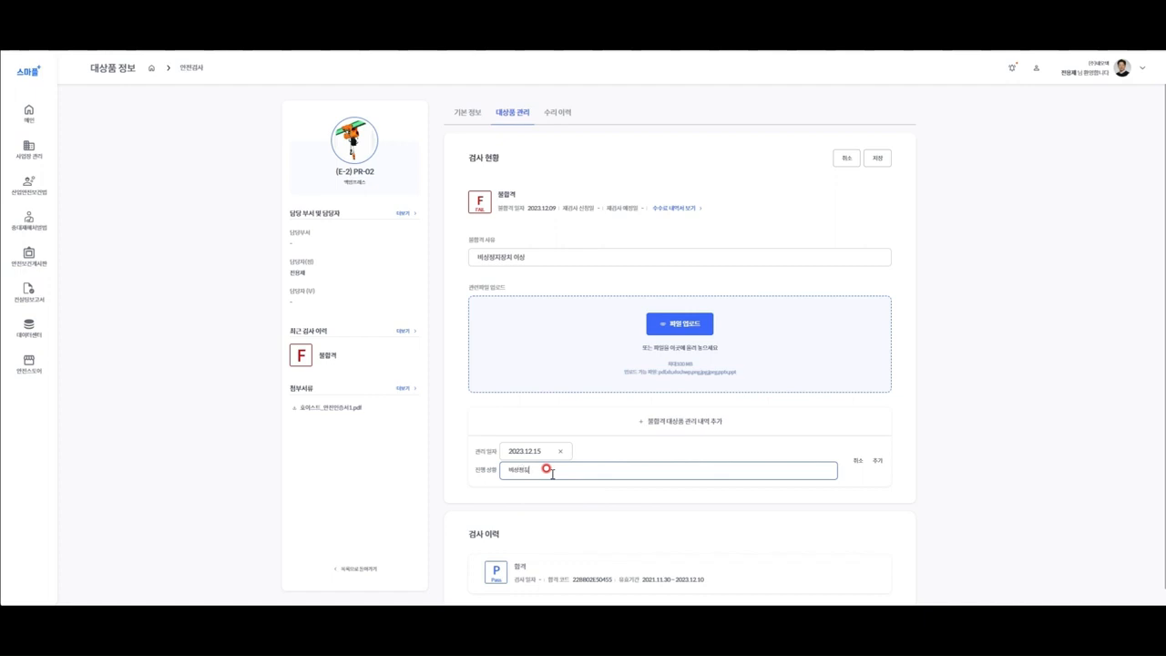
text(상정지장치 수리)
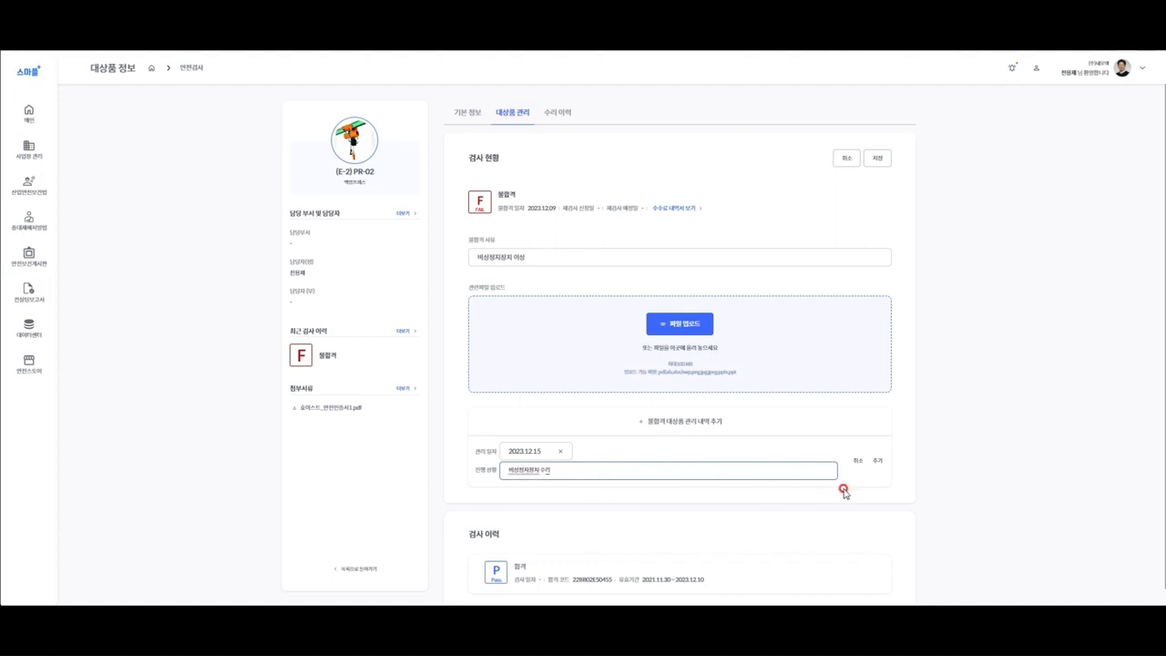
click(879, 460)
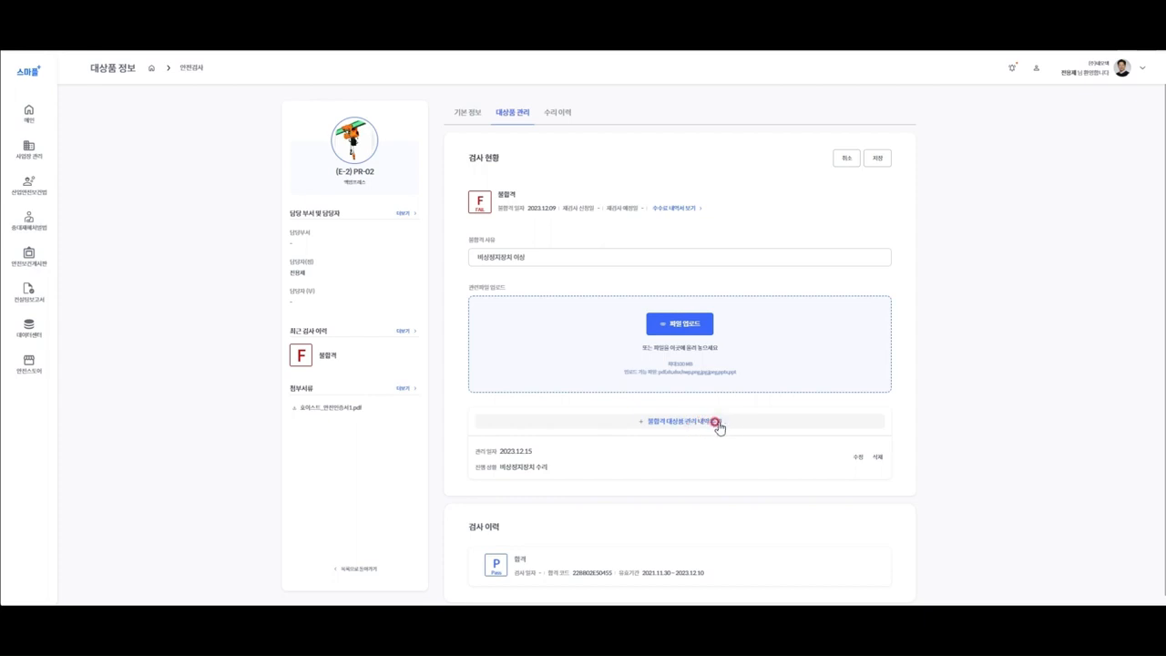
Add a second 불합격 대상품 관리 내역 entry dated 2023.12.21 with the progress note 수리.
click(718, 424)
click(533, 440)
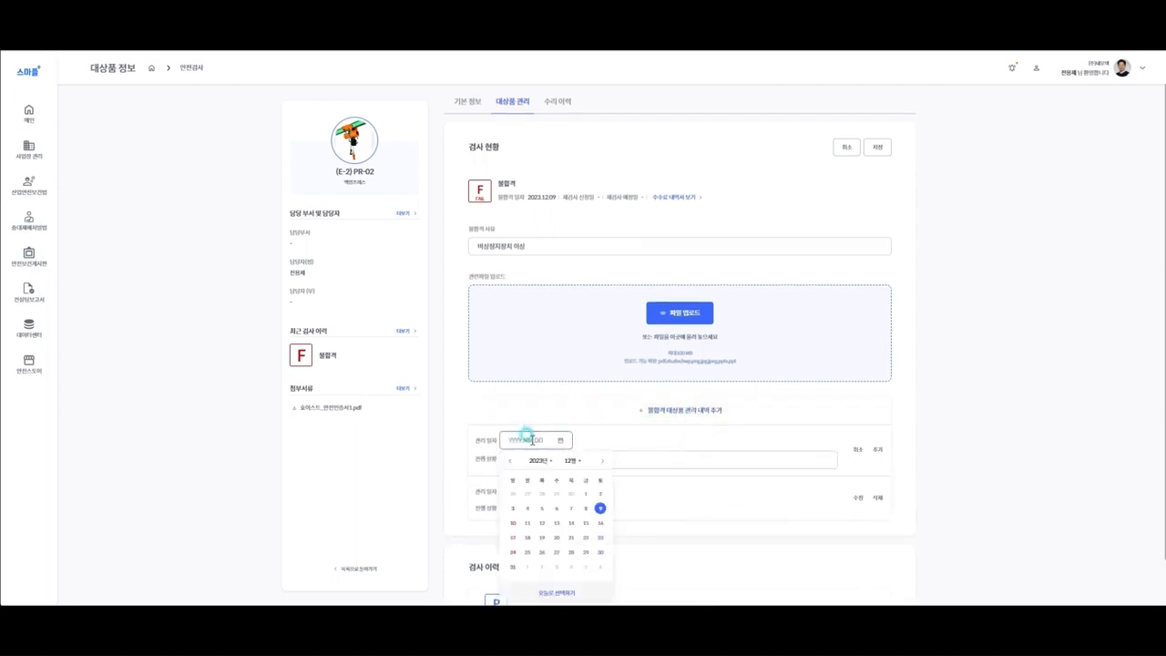
click(586, 523)
click(571, 537)
click(550, 461)
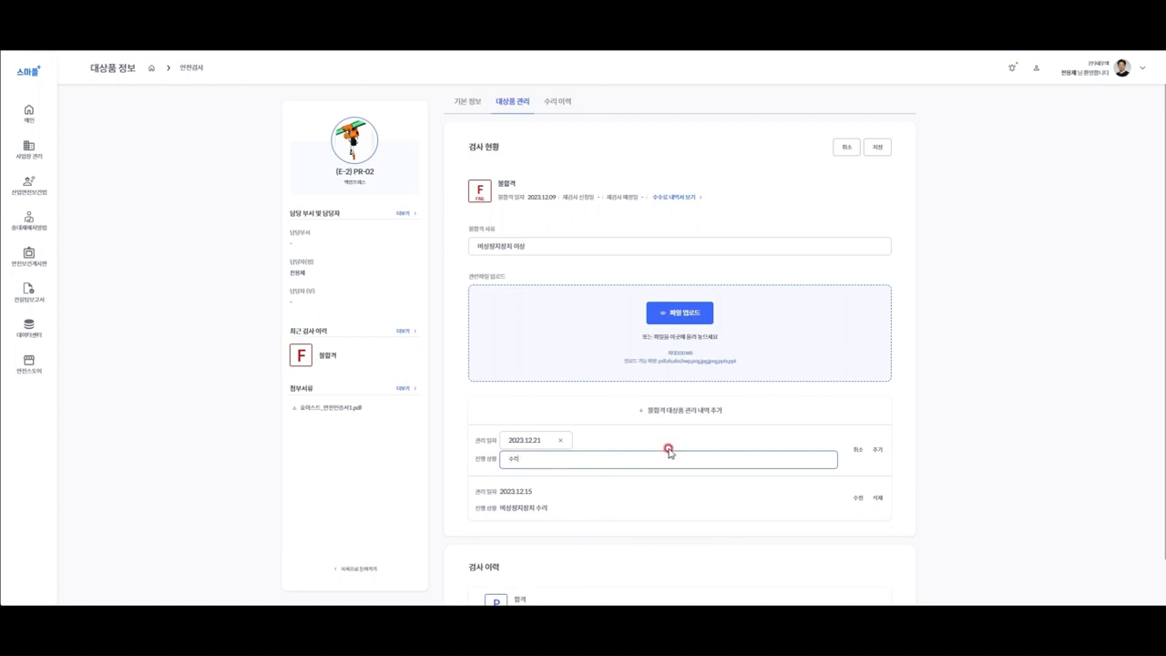
click(877, 449)
scroll(688, 413, down, 1)
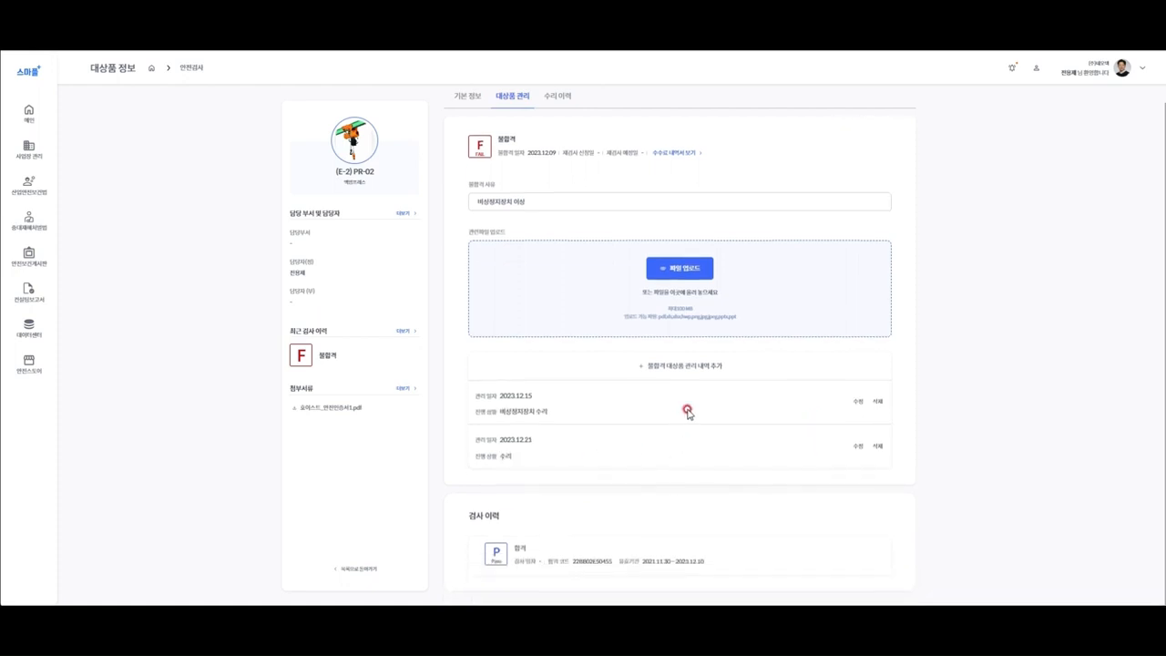
scroll(679, 285, up, 1)
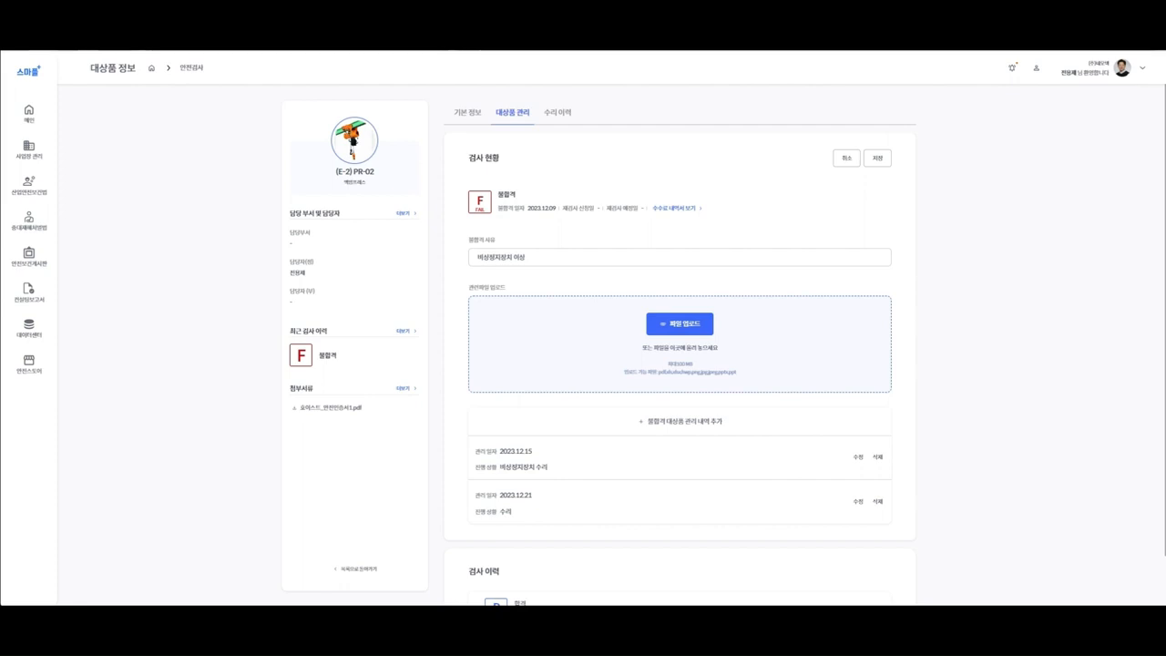
Upload 불합격_수리내역서 및 영수증.pdf as the related file and save the failed item's management record.
drag(692, 344, 606, 363)
click(868, 374)
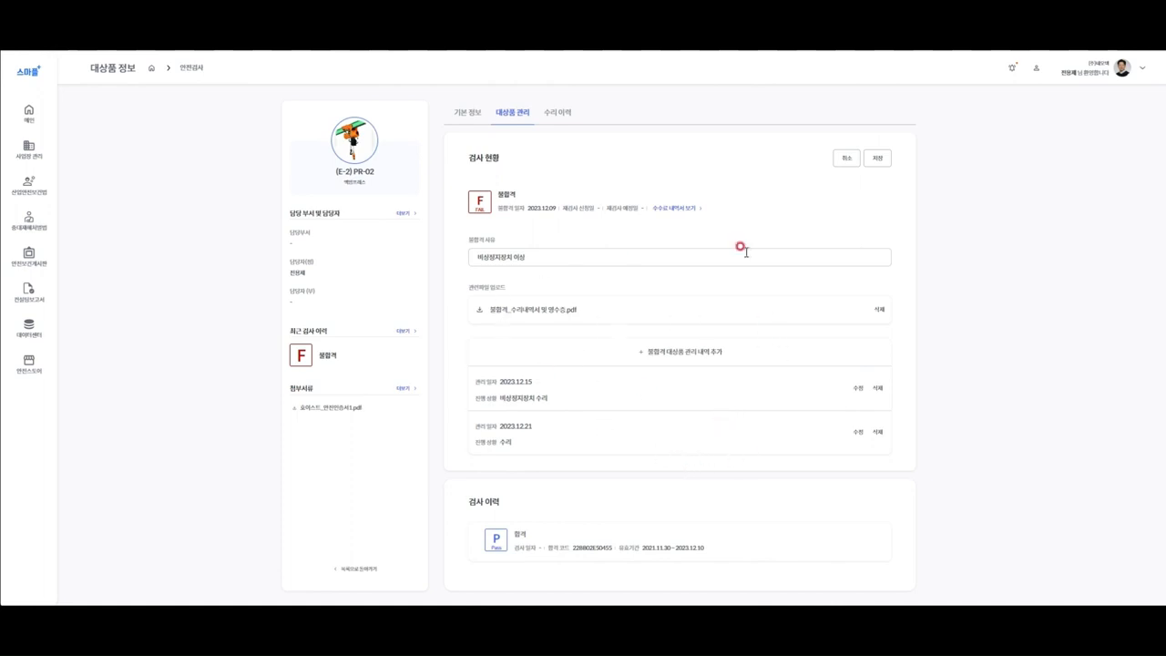
click(878, 434)
click(878, 158)
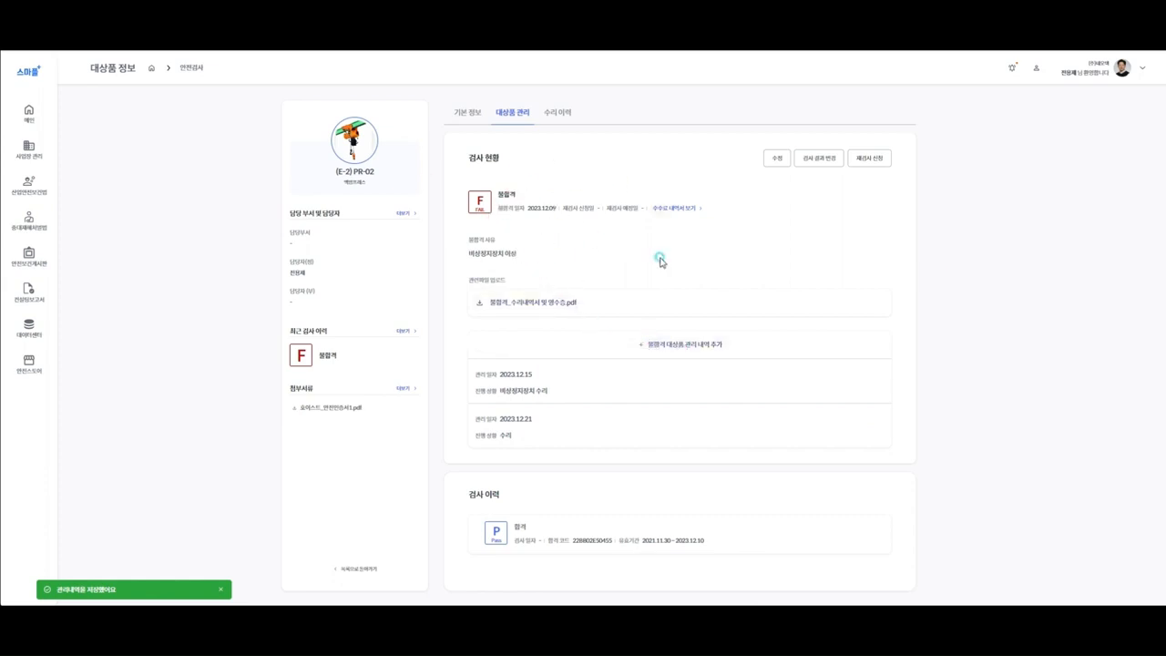
Create a 재검사 application for the failed item with the 검사희망일 set to 2023.12.15.
click(870, 161)
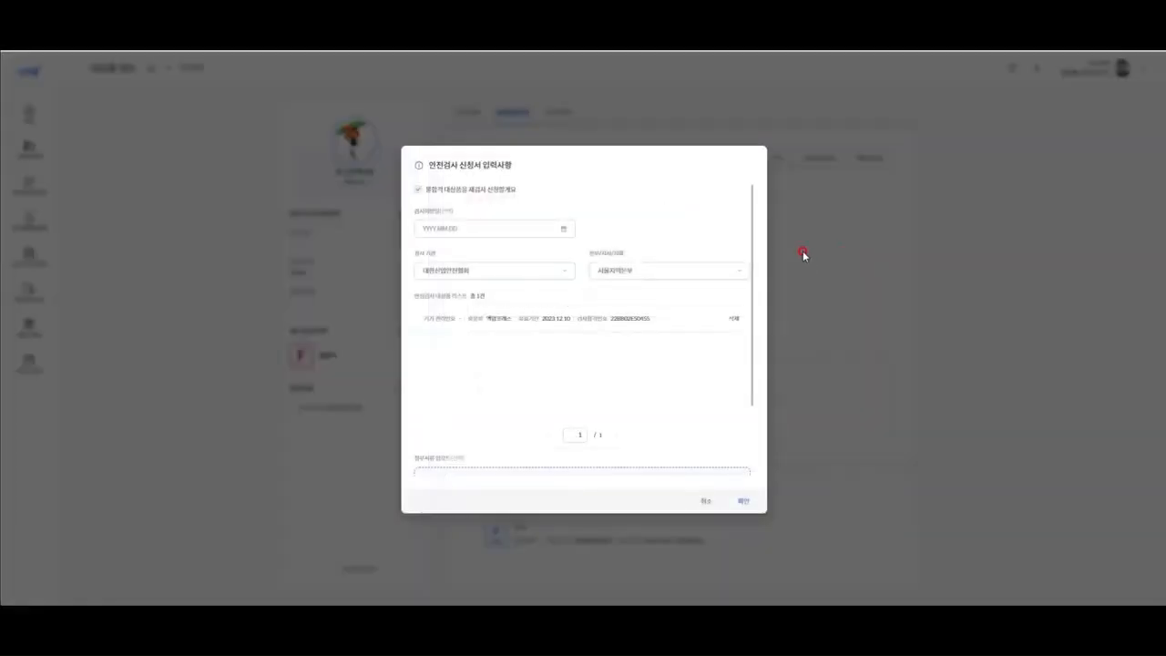
click(478, 227)
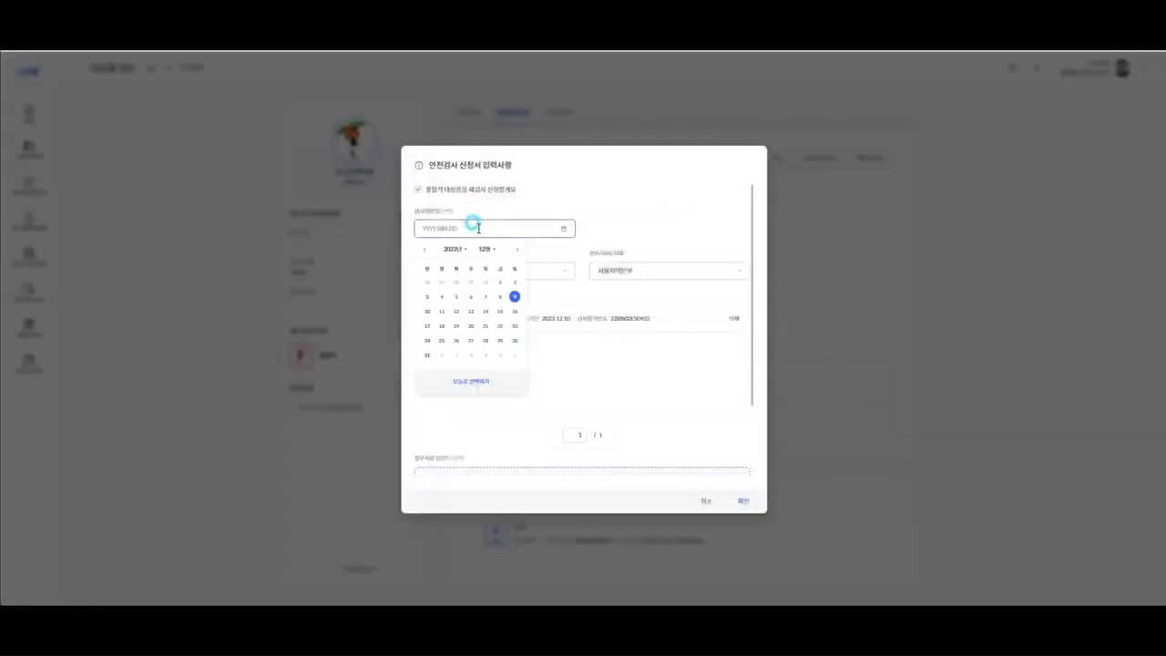
click(499, 312)
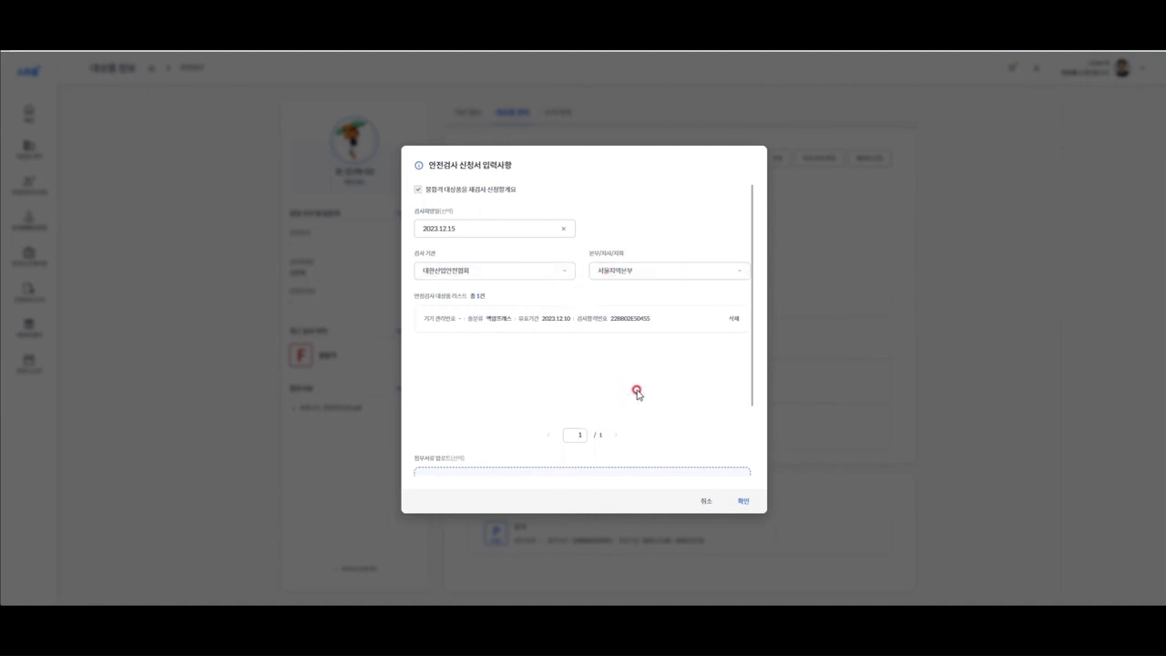
scroll(656, 410, down, 1)
click(743, 503)
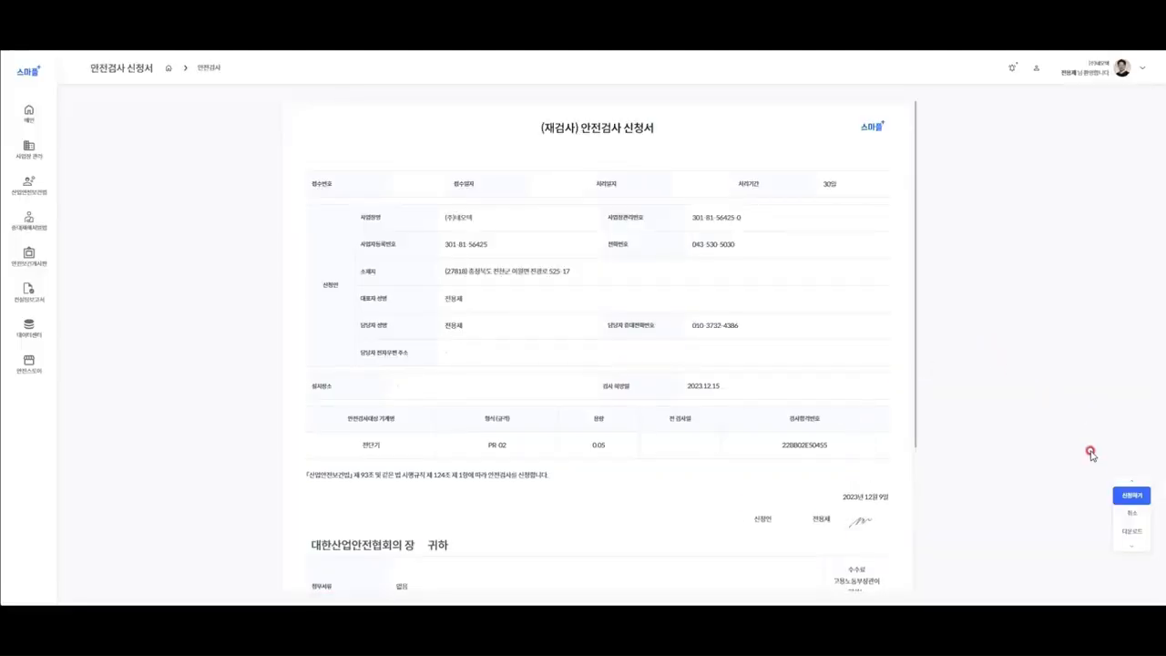
Review the (재검사) 안전검사 신청서, submit it to the inspection agency and close the completion notice.
click(1130, 495)
click(611, 364)
scroll(774, 339, down, 4)
scroll(879, 387, up, 4)
click(1131, 494)
click(656, 364)
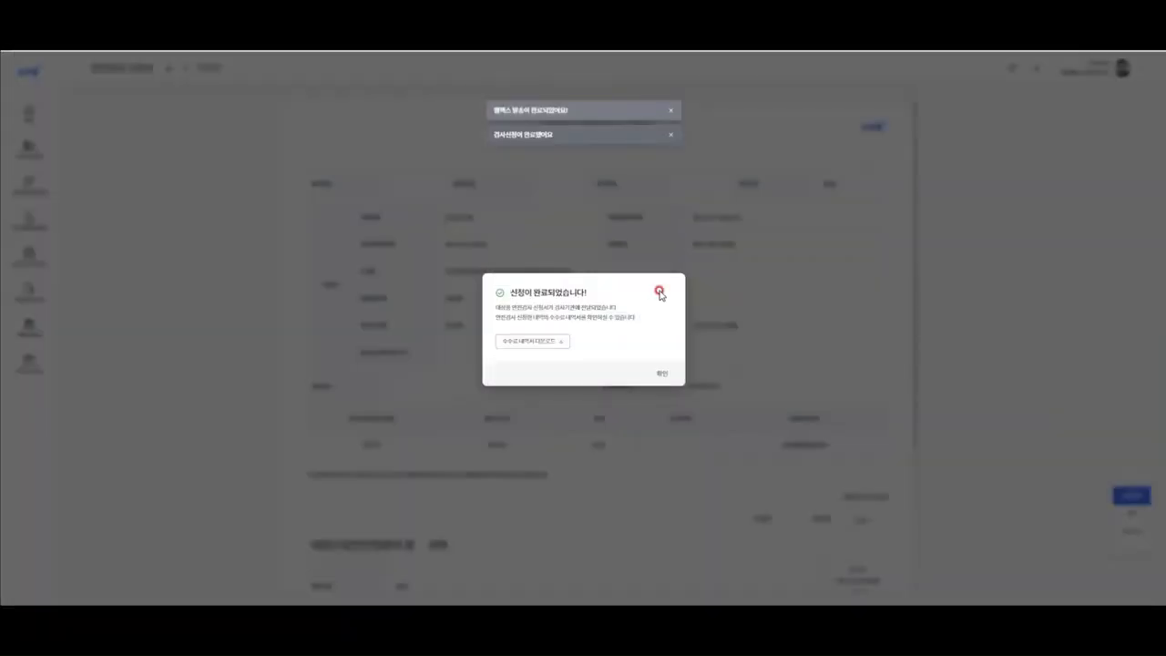
click(663, 374)
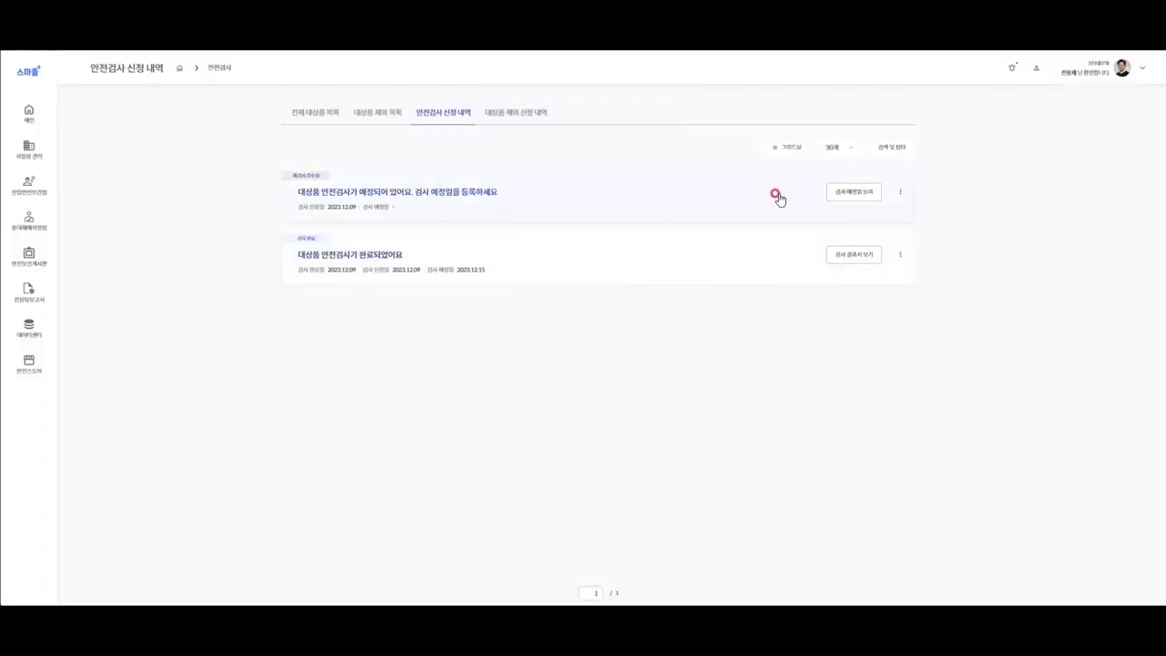
Register 2023.12.15 as the 검사 예정일 of the new re-inspection application.
click(849, 194)
click(577, 339)
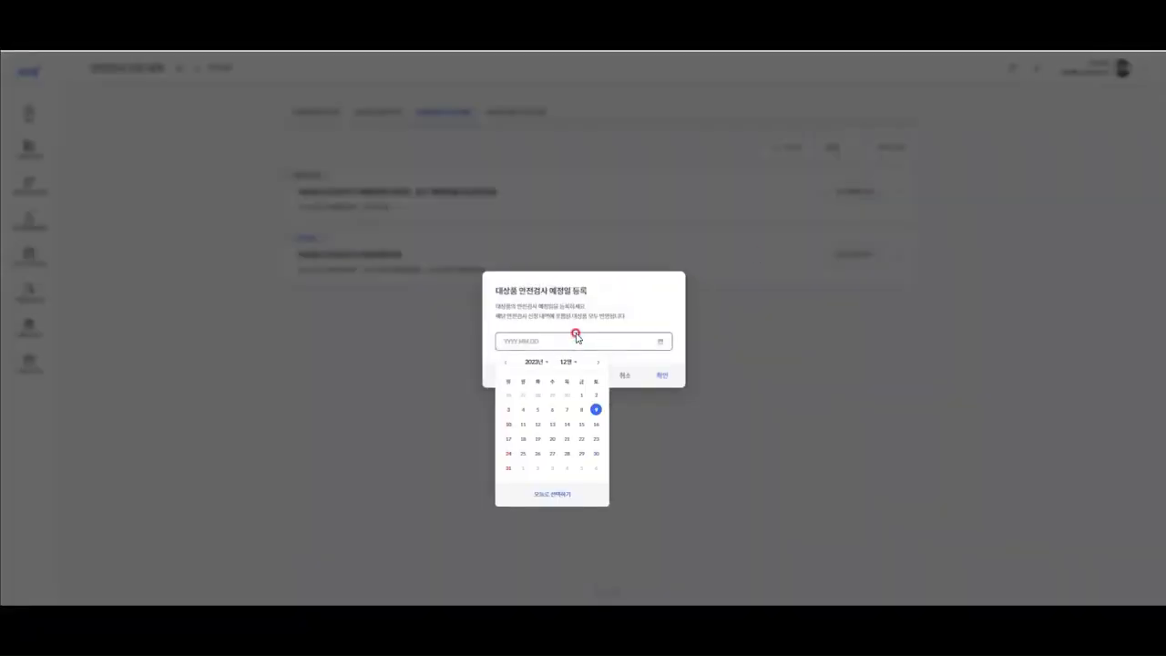
click(577, 426)
click(666, 376)
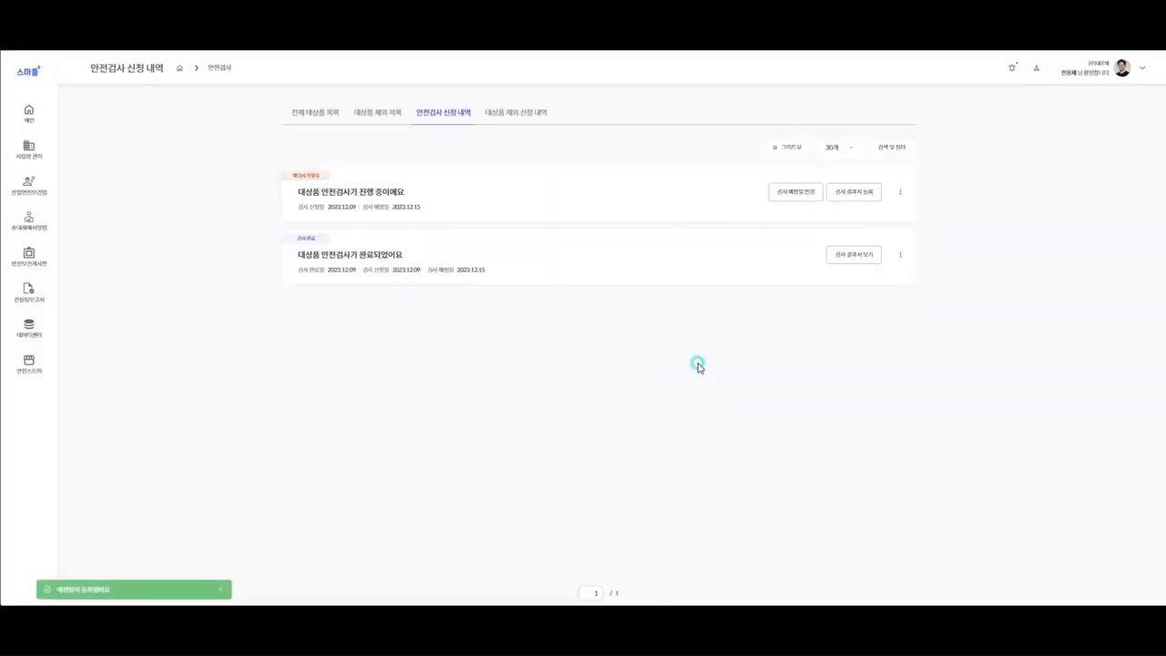
Upload the 검사 결과서 file and register it for the re-inspection application.
click(850, 194)
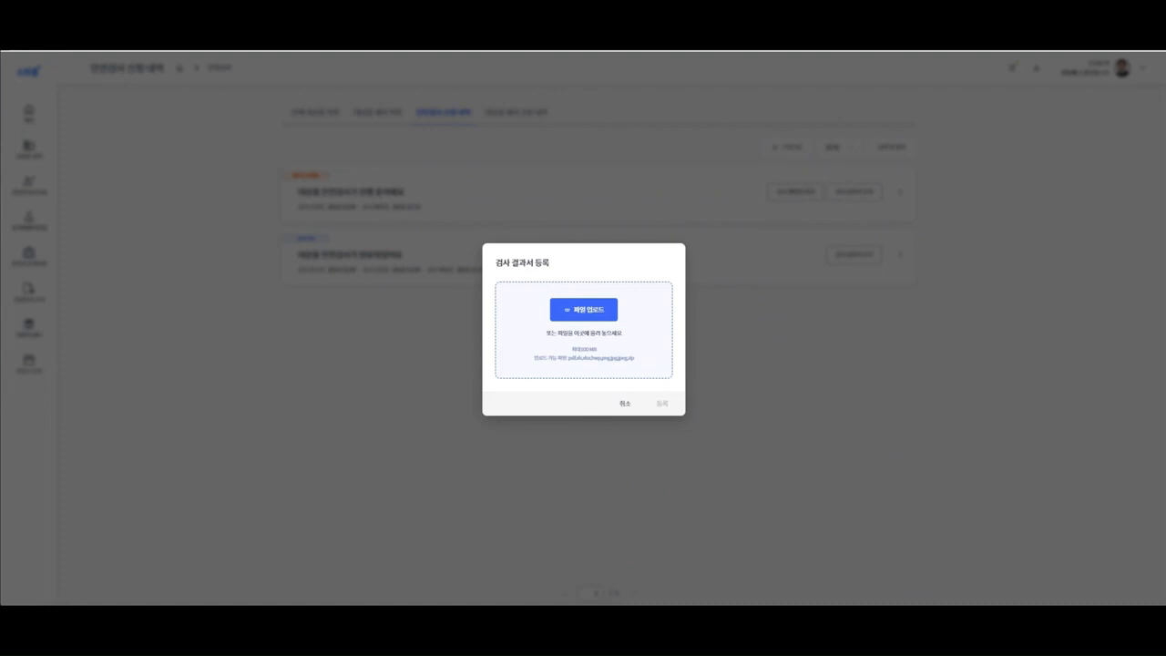
drag(775, 314, 565, 355)
click(651, 362)
click(665, 374)
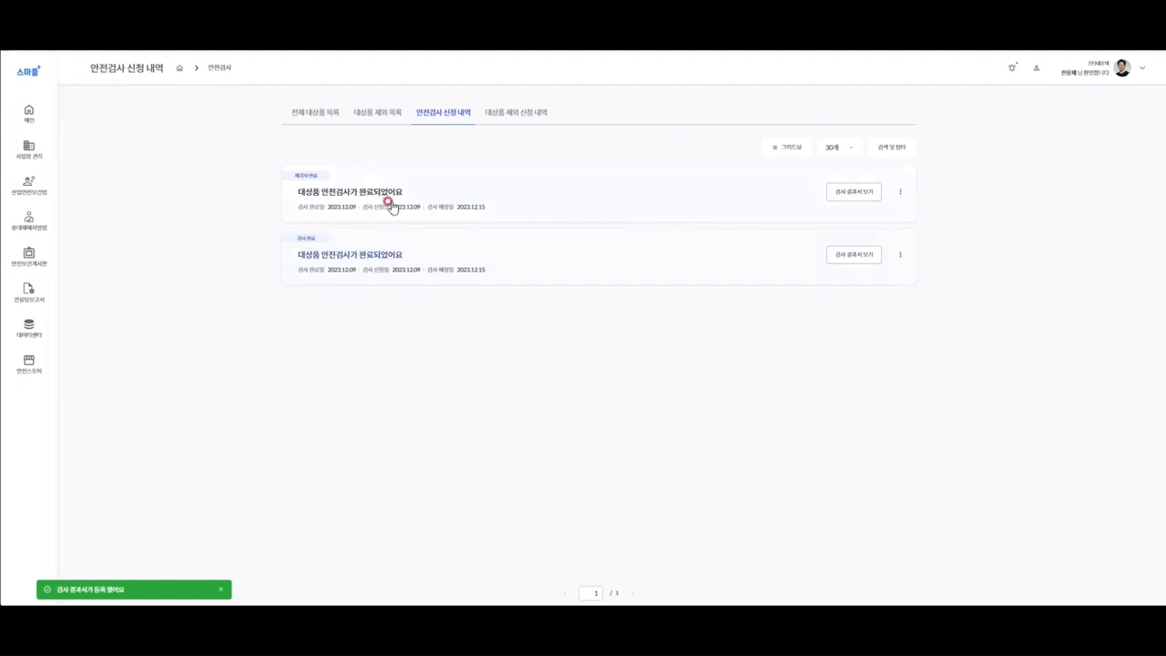
Open the completed re-inspection application's item list and select (E-2) PR-02.
click(375, 194)
click(424, 202)
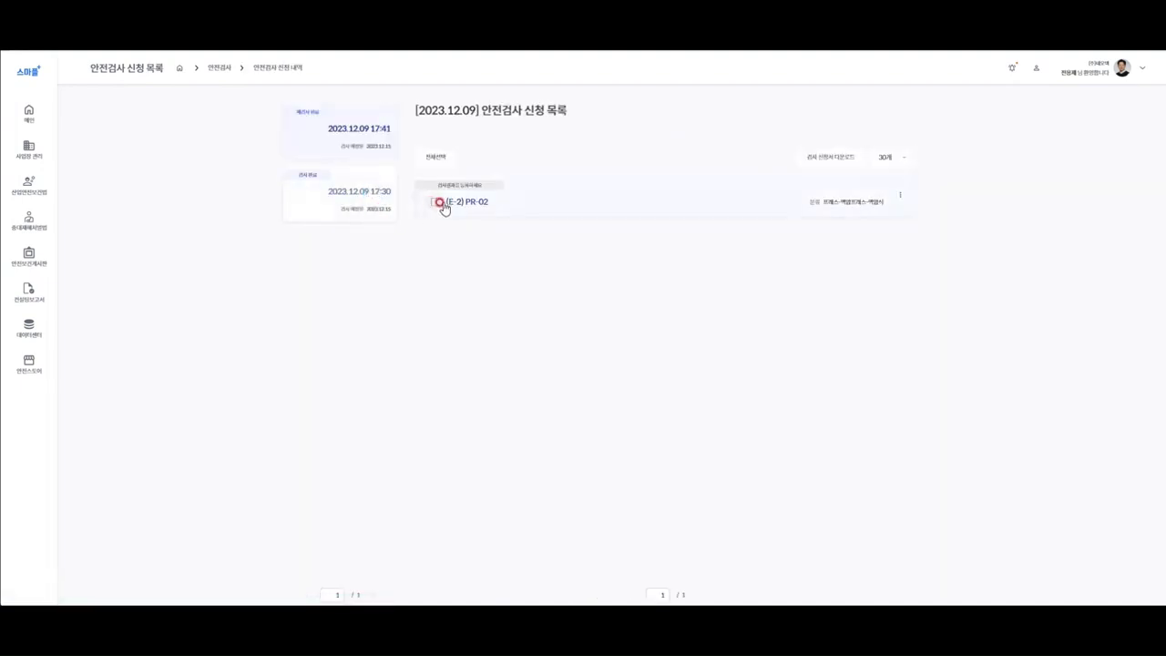
click(437, 202)
Record (E-2) PR-02's re-inspection result as 합격 with a 유효기간 from 2023.12.15 to 2025.12.14.
click(551, 158)
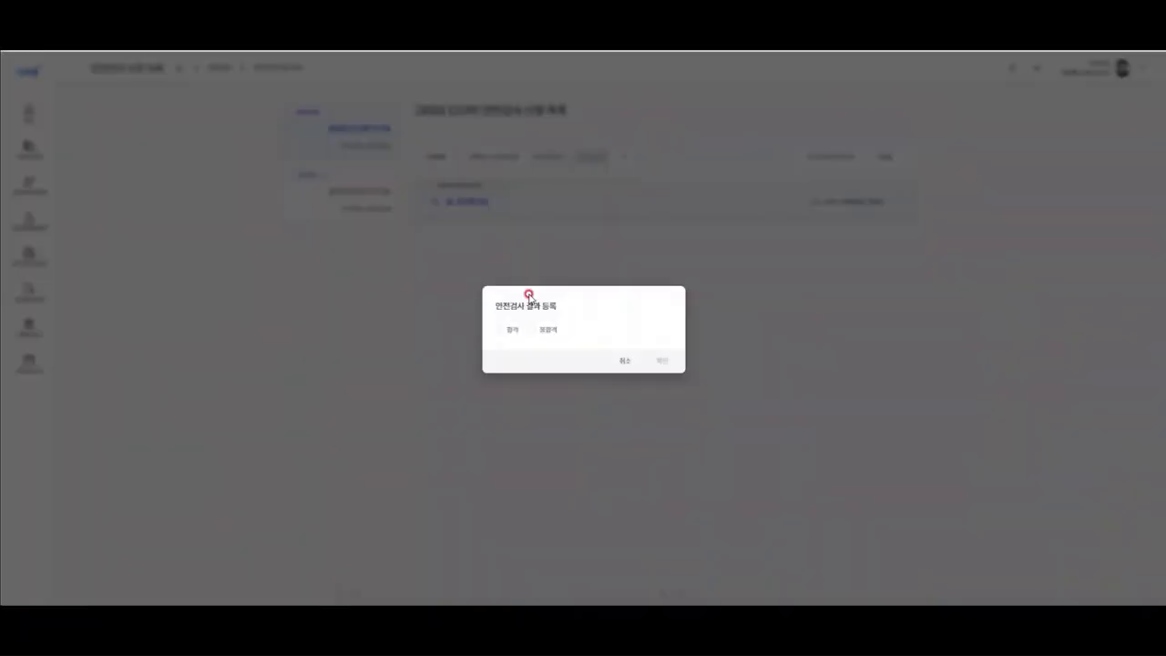
click(497, 329)
click(597, 312)
click(537, 312)
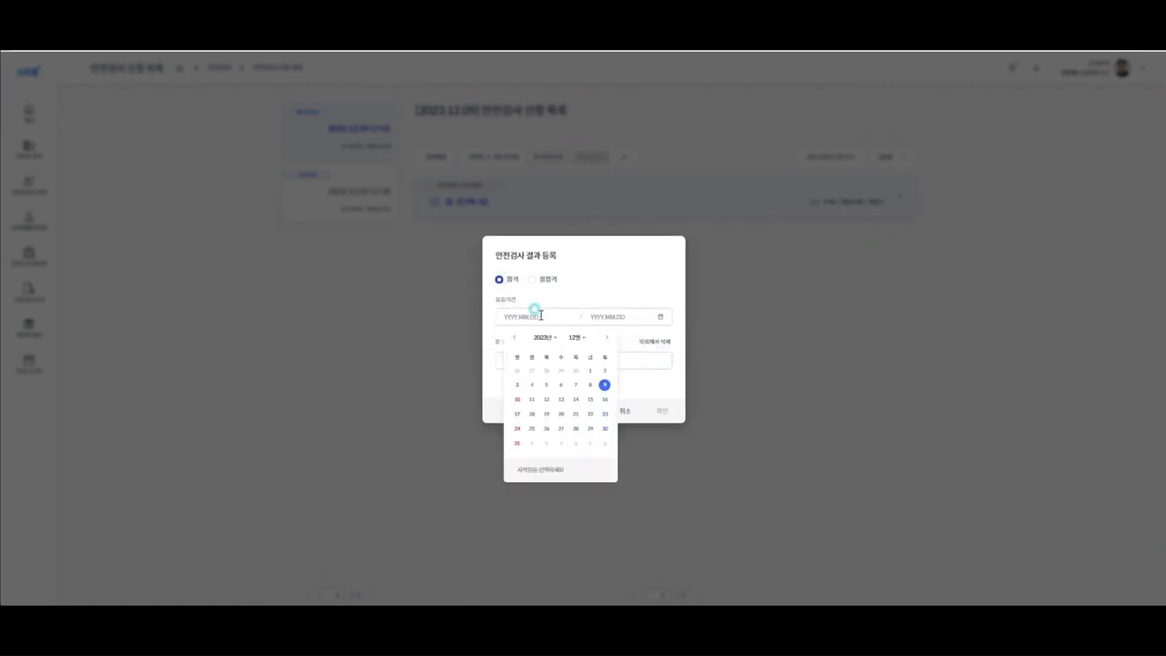
click(587, 395)
click(590, 399)
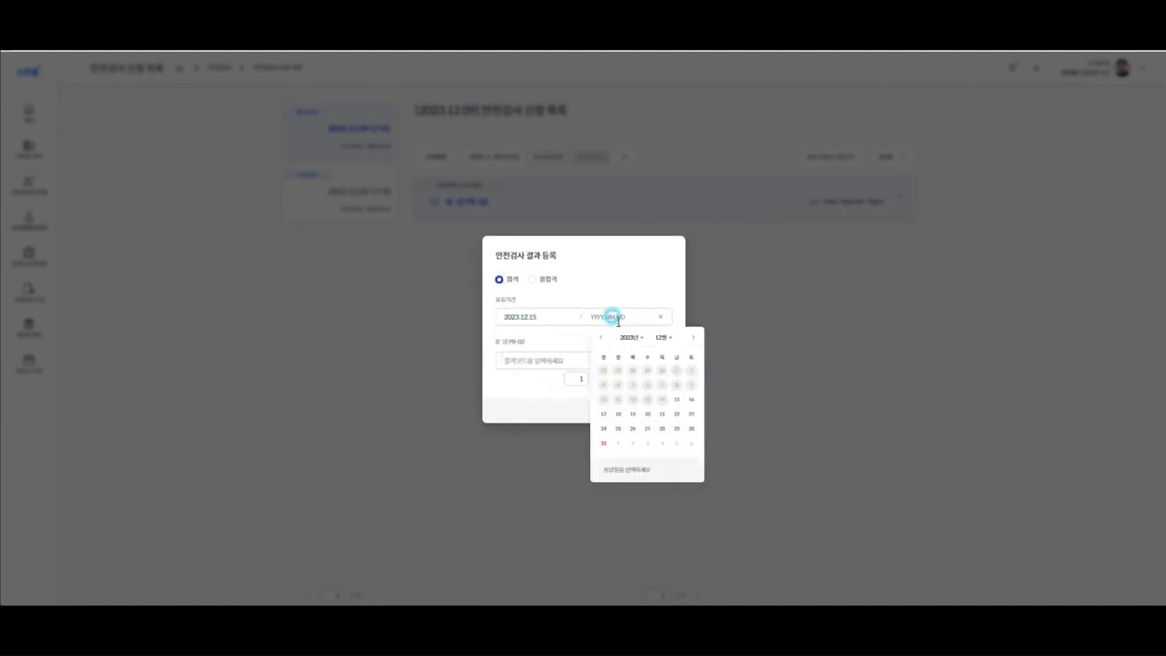
click(629, 337)
click(628, 390)
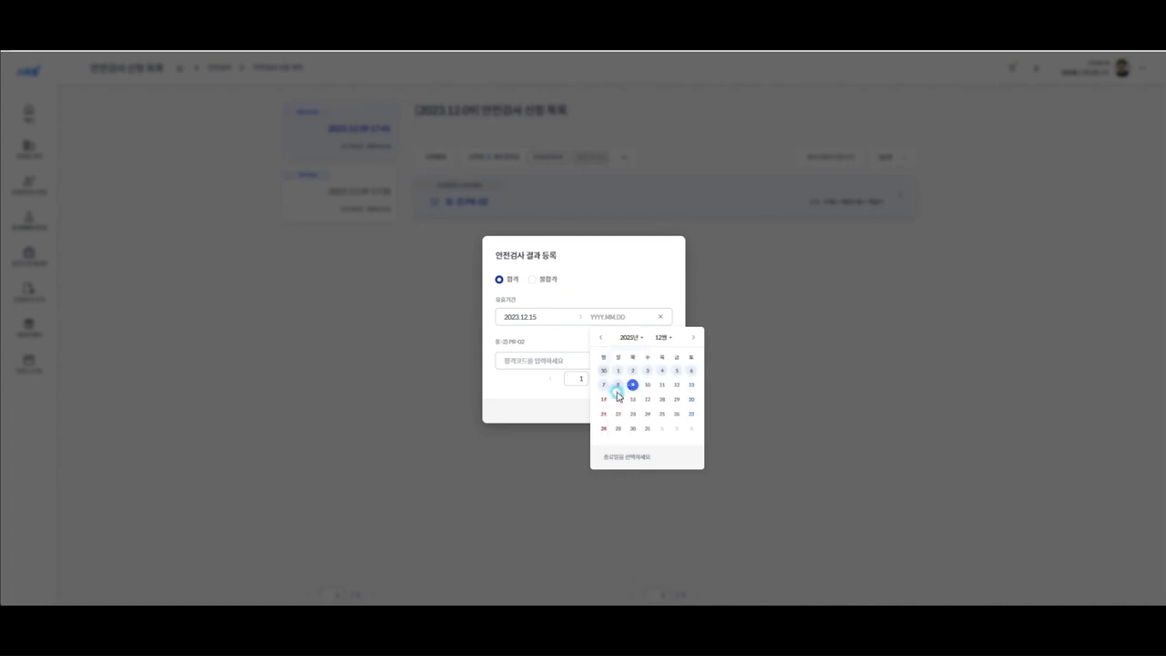
click(606, 402)
Enter the 합격코드 for (E-2) PR-02 and save the inspection result.
click(535, 362)
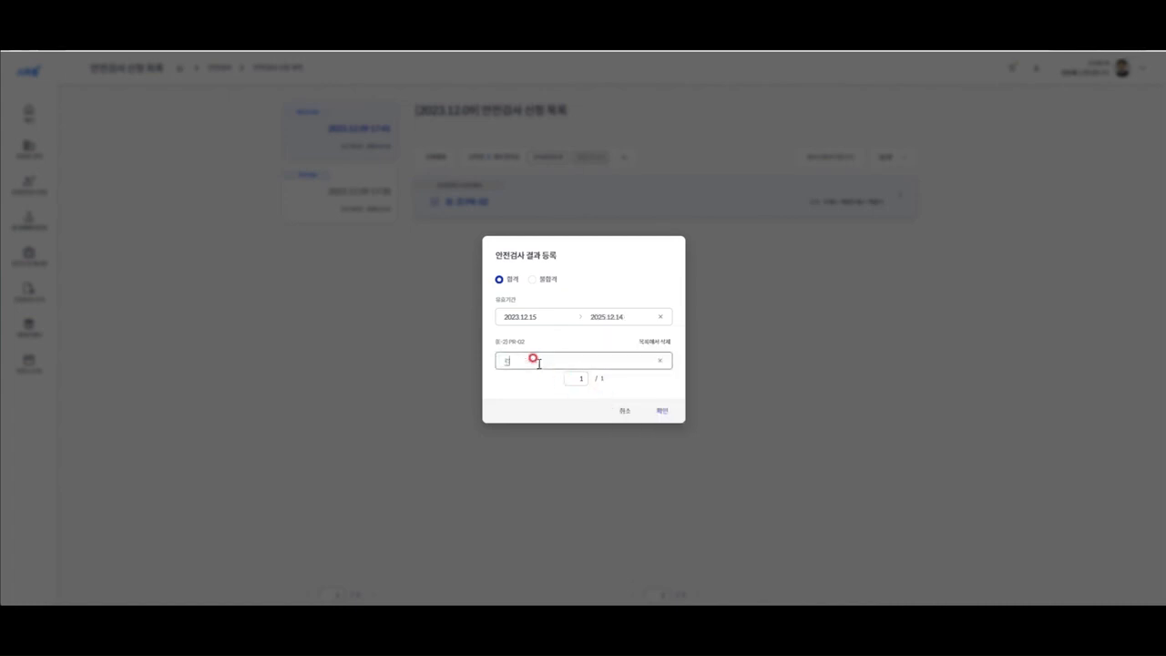
text(23)
text(DH)
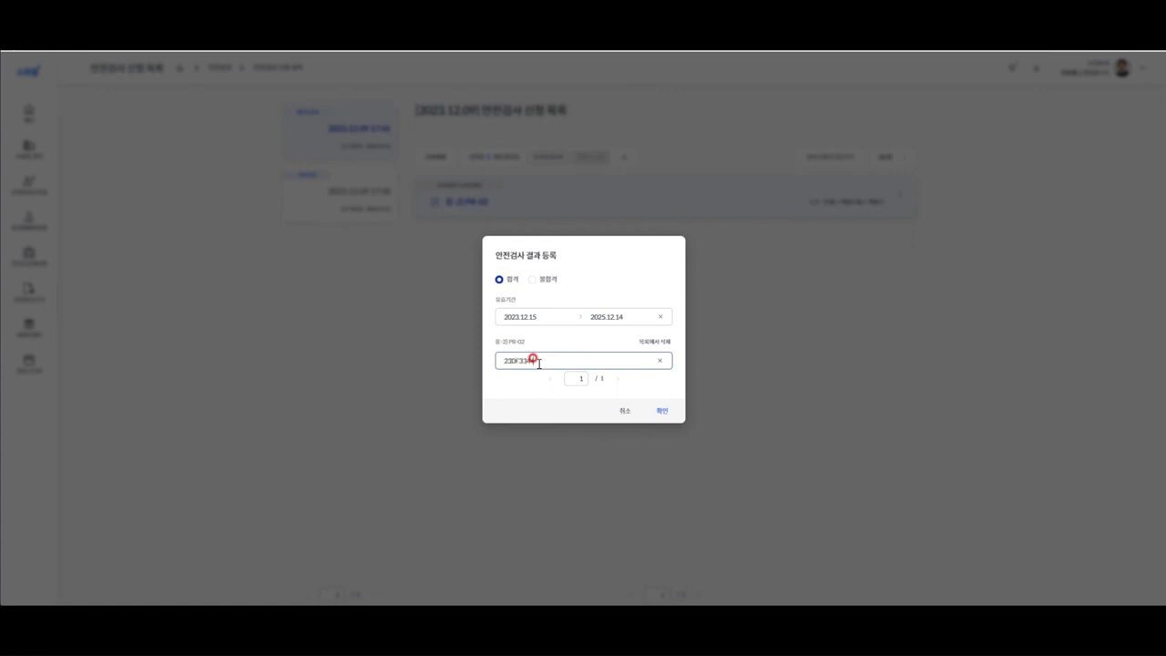
click(663, 411)
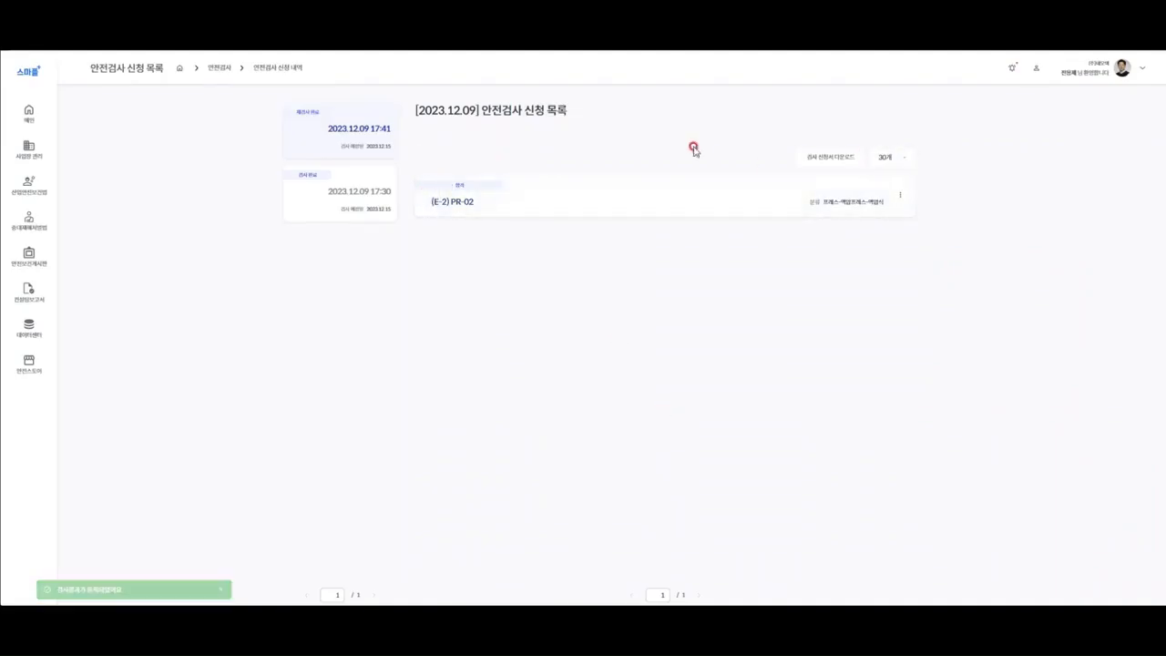
Return to the 안전검사 page and review the items' validity periods in 전체 대상품 목록.
click(258, 69)
click(330, 116)
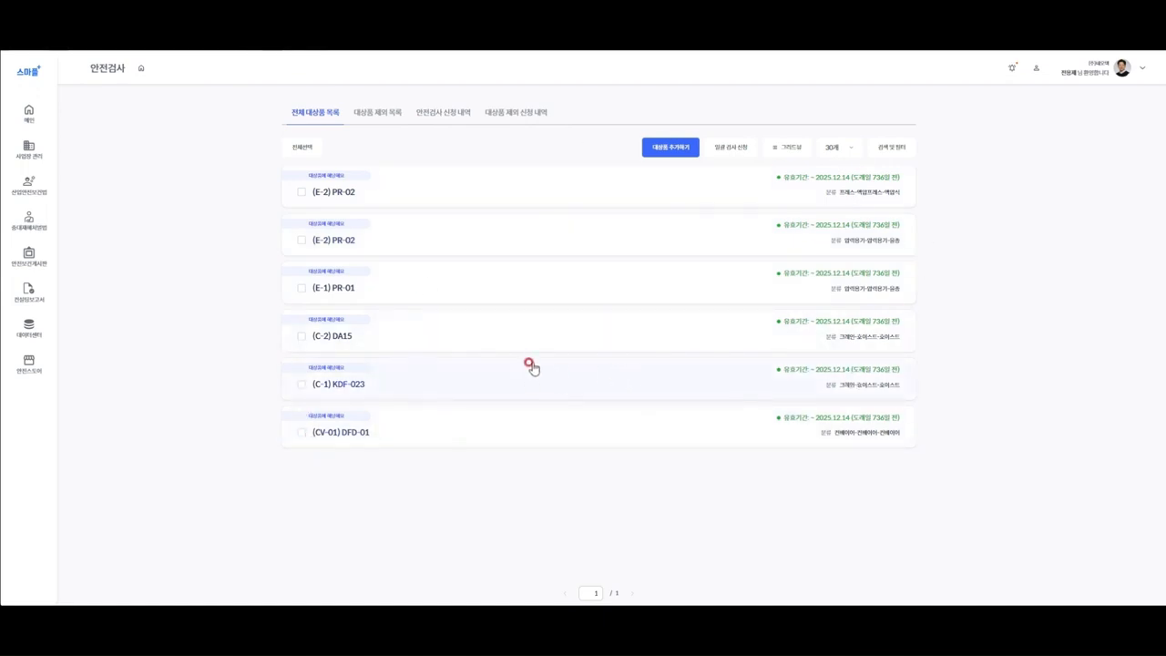
click(381, 116)
click(319, 116)
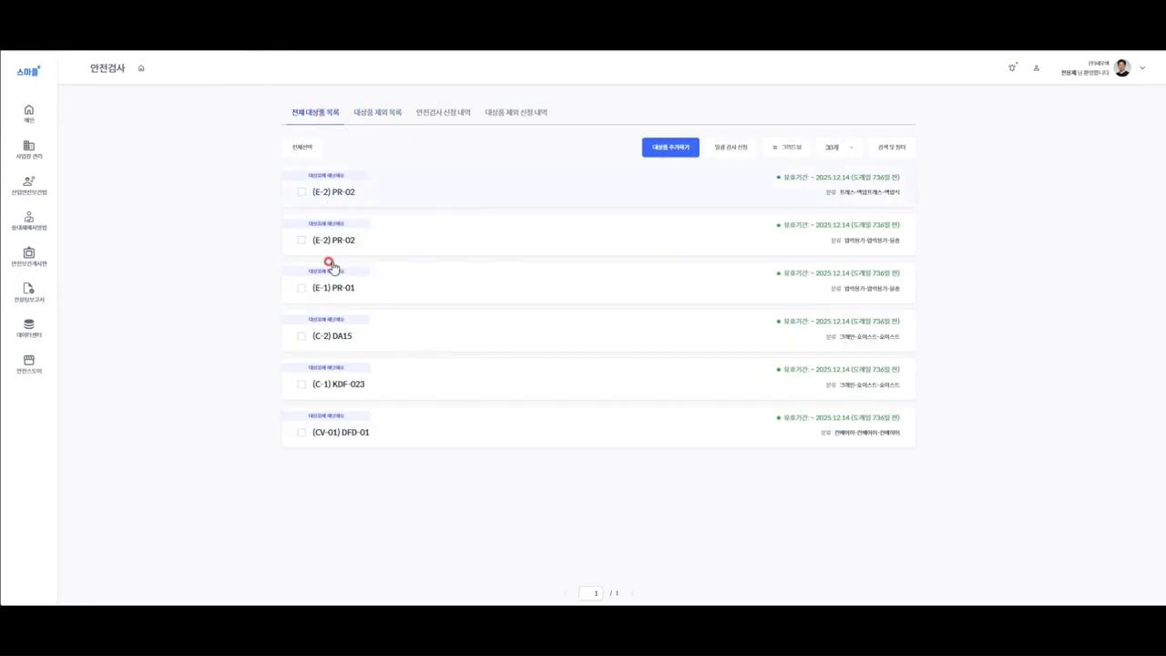
click(377, 116)
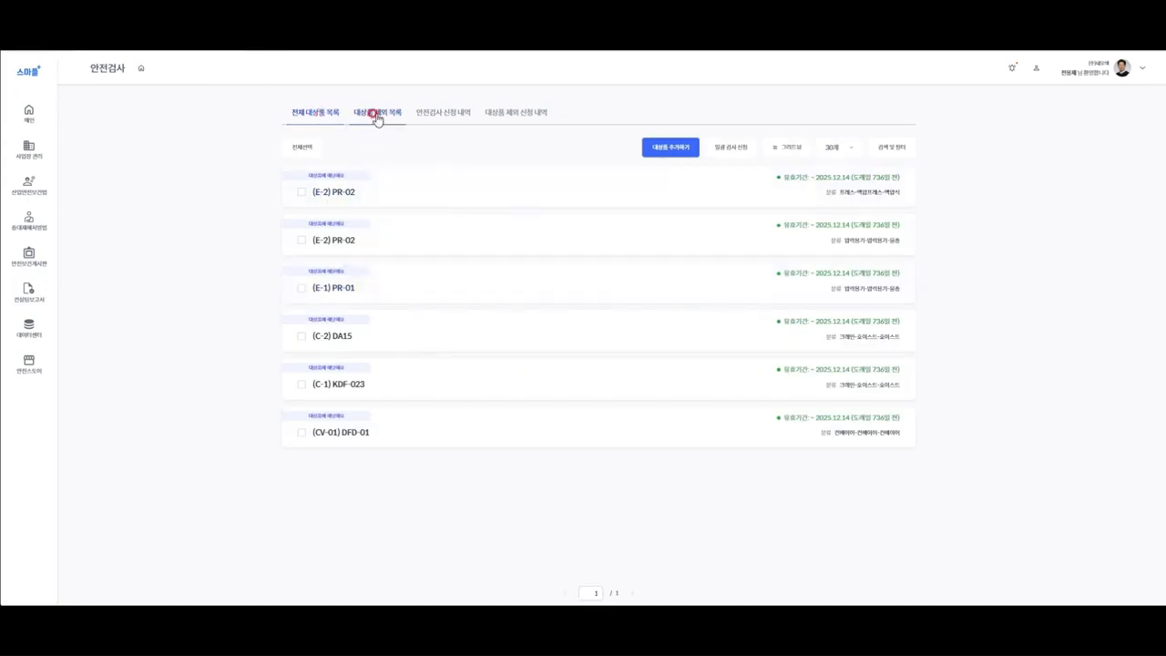
Start a 대상품 제외 신청 for (E-1) PR-01 with 철거 as the 제외 사유 and 철거하였음 as the 비고.
click(301, 288)
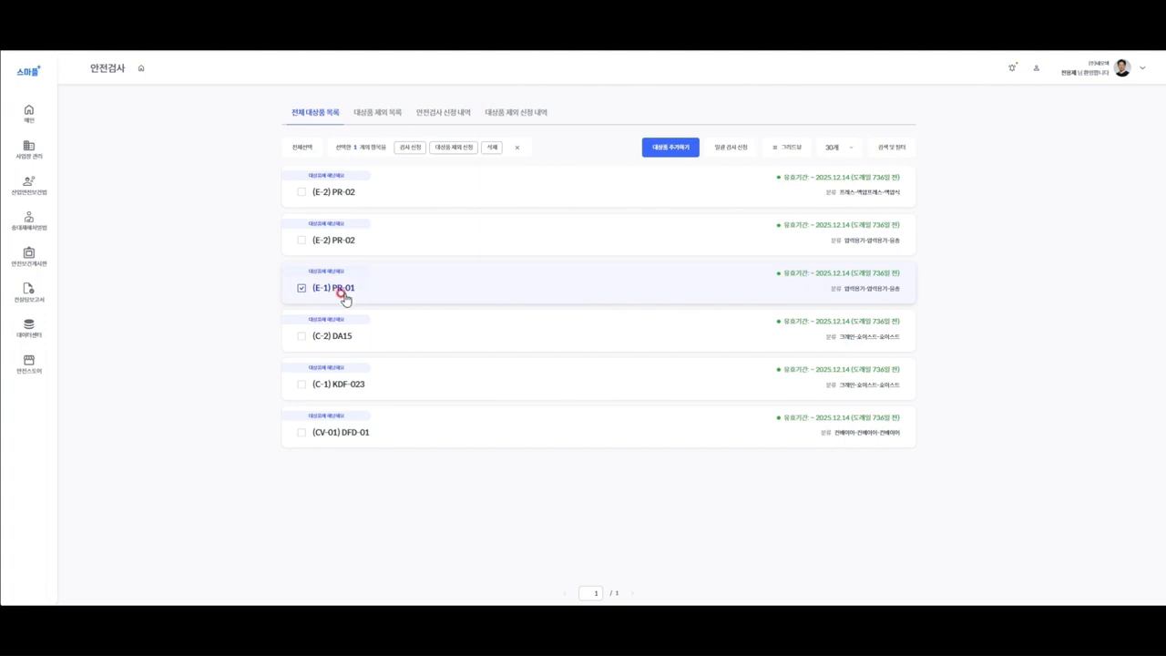
click(453, 149)
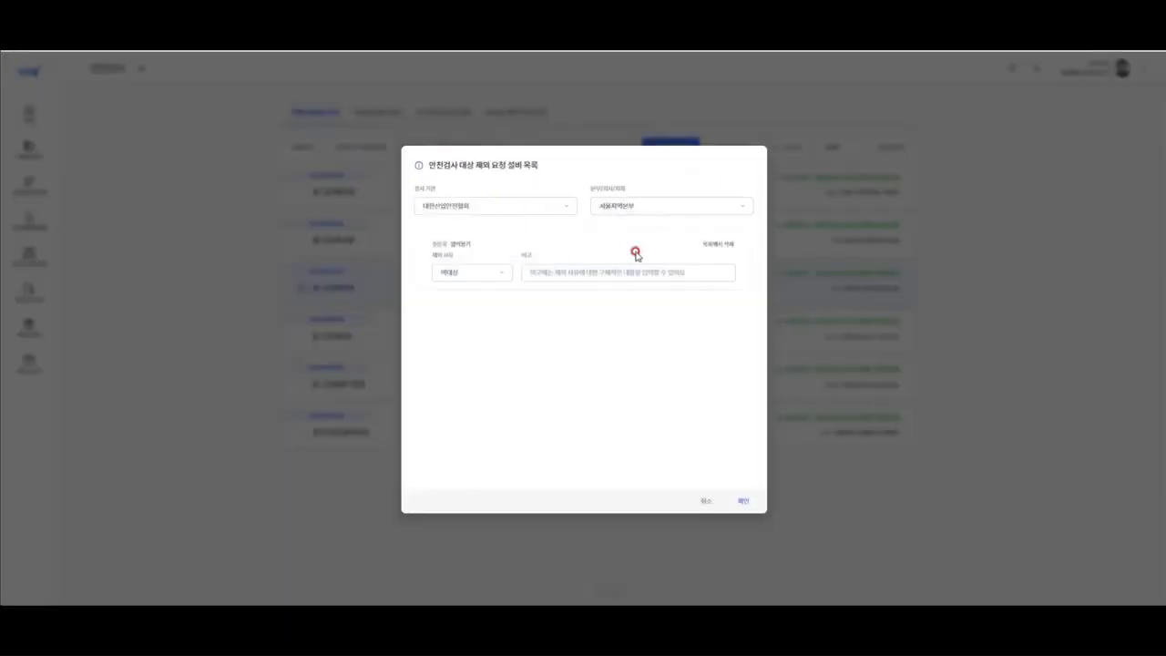
click(463, 273)
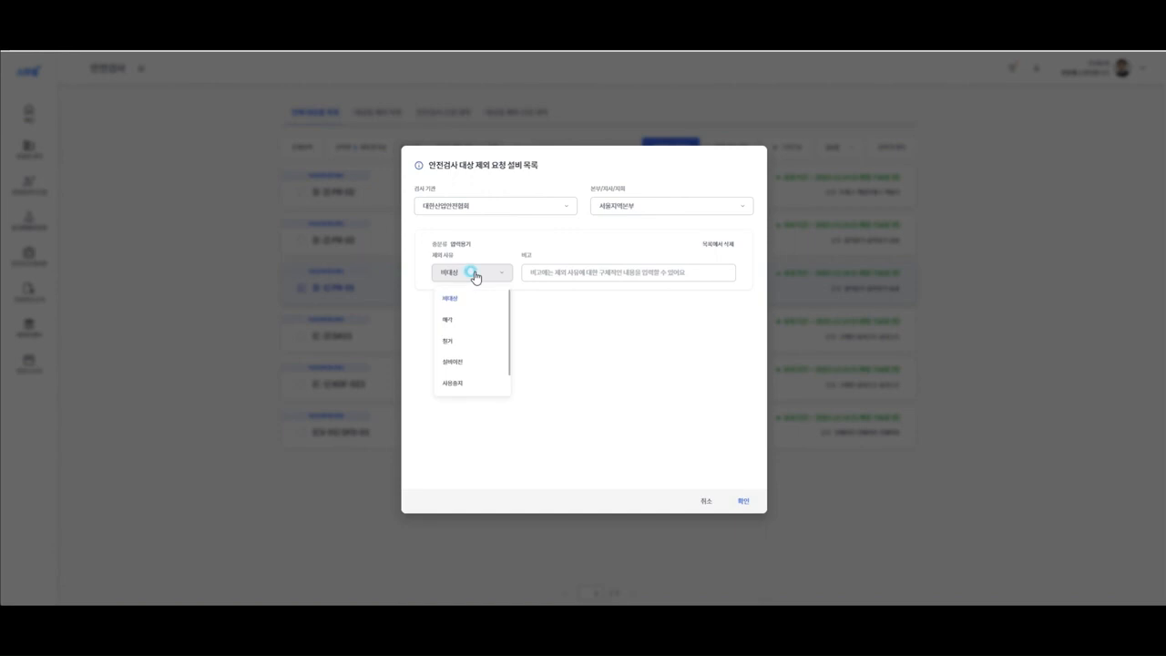
click(455, 341)
click(562, 273)
text(ㄹ)
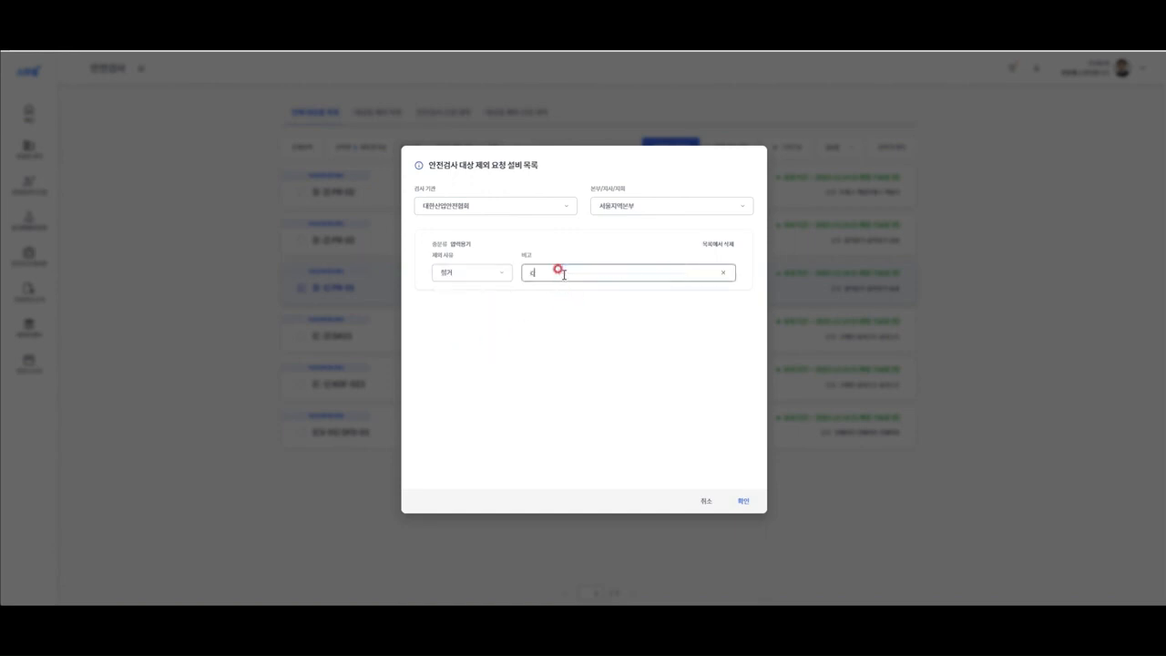
key(BackSpace)
text(책거예정)
click(597, 384)
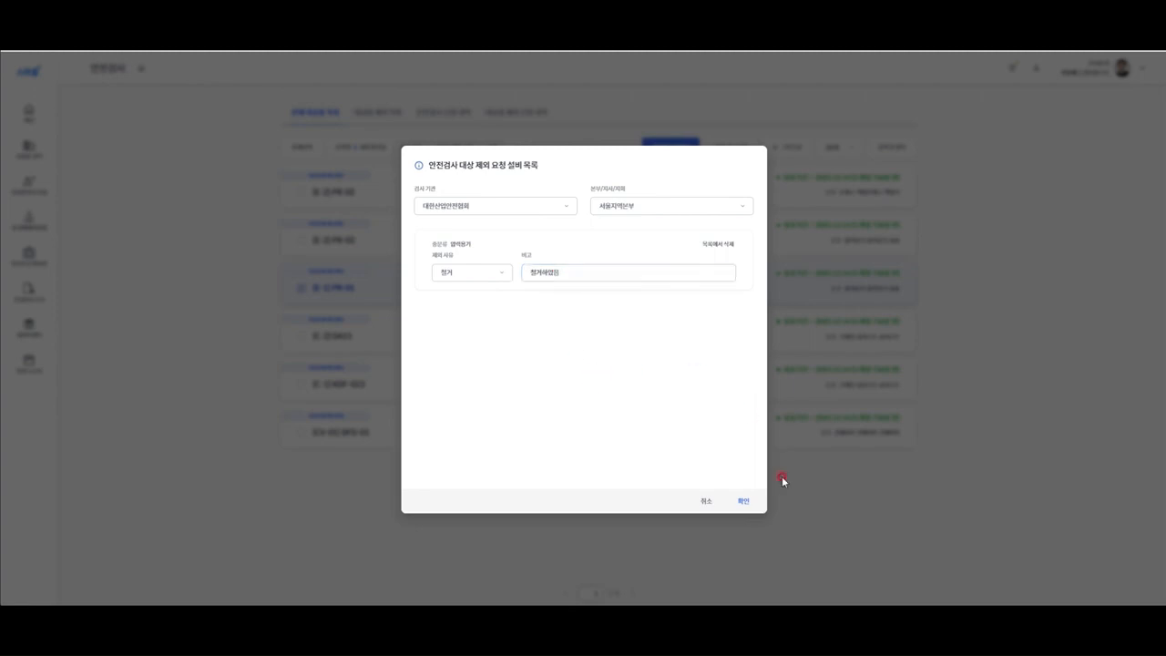
click(743, 504)
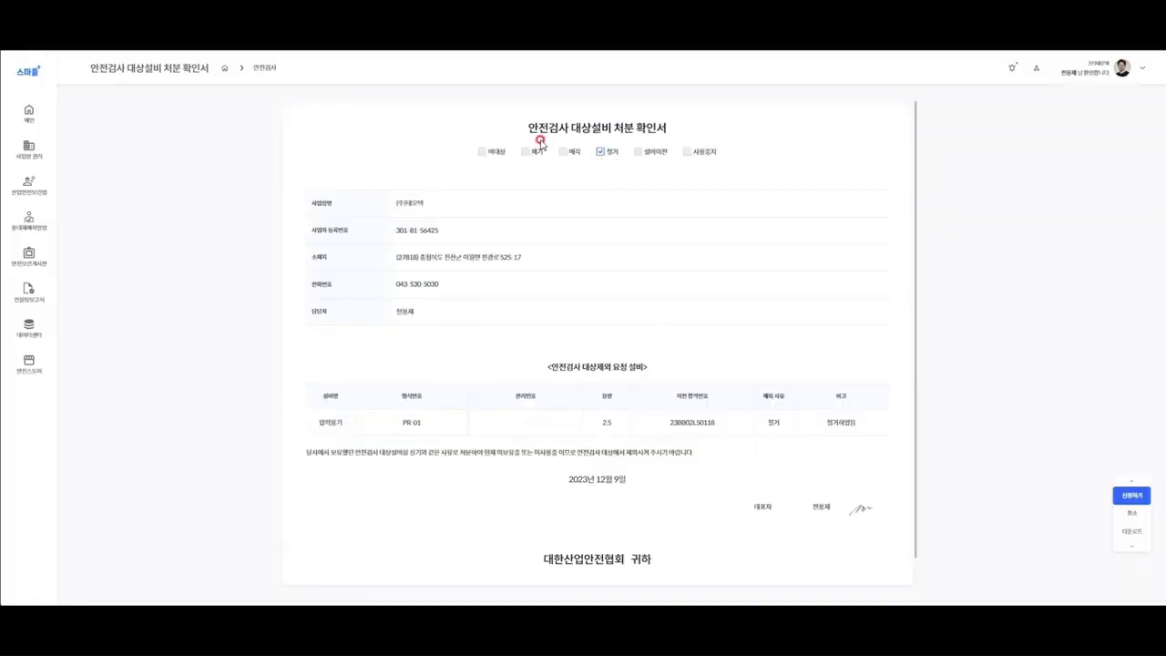
Review the 안전검사 대상설비 처분 확인서, submit it to the inspection agency and close the completion notice.
drag(524, 134, 693, 134)
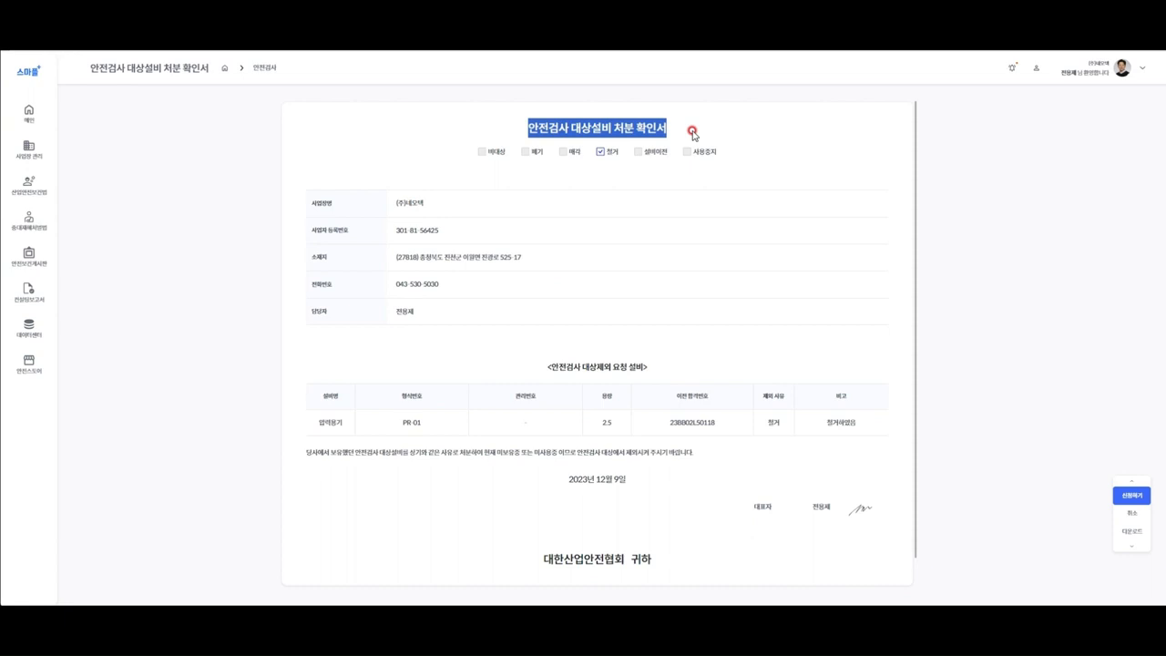
click(746, 155)
scroll(703, 318, down, 1)
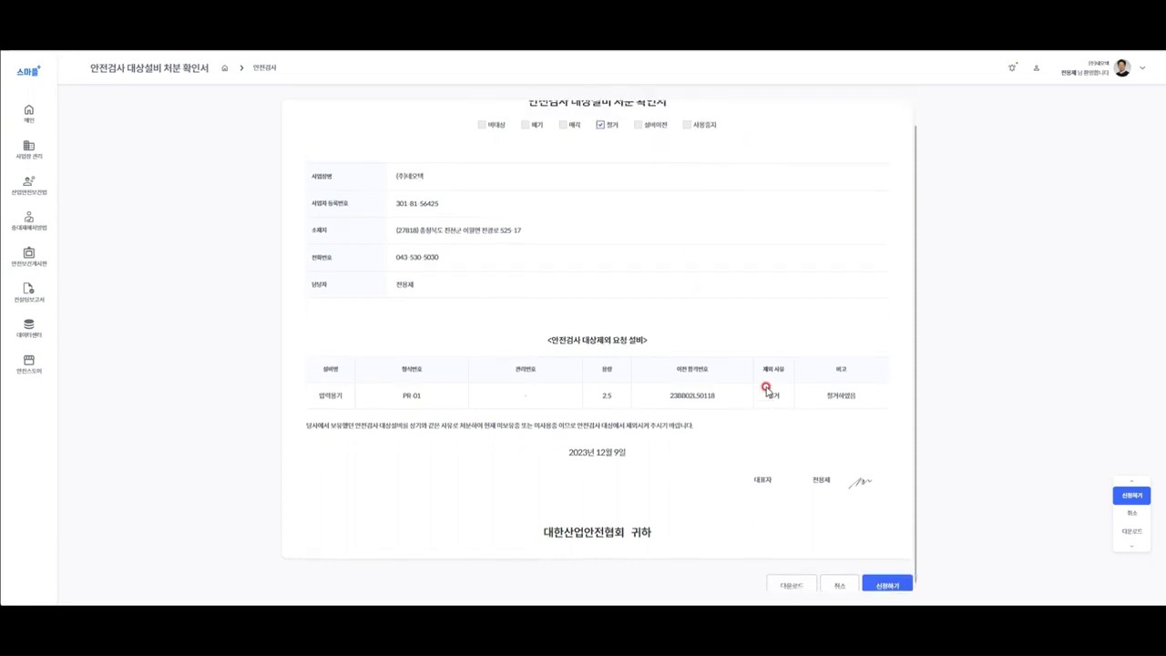
scroll(766, 389, up, 1)
scroll(768, 388, down, 1)
click(891, 585)
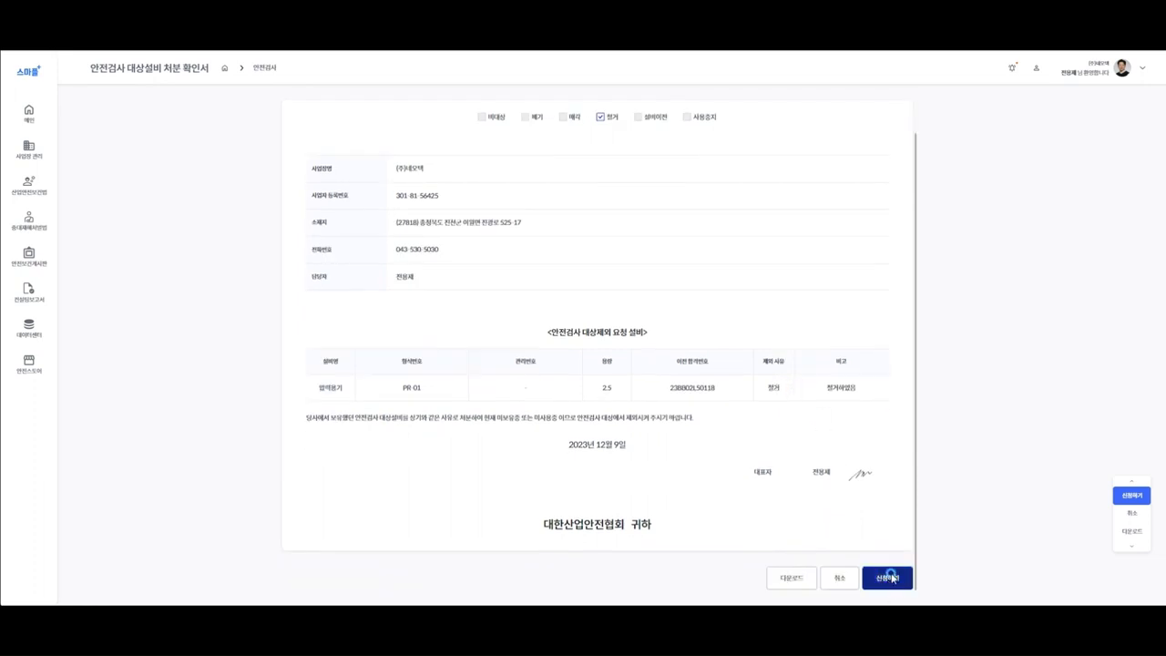
click(655, 365)
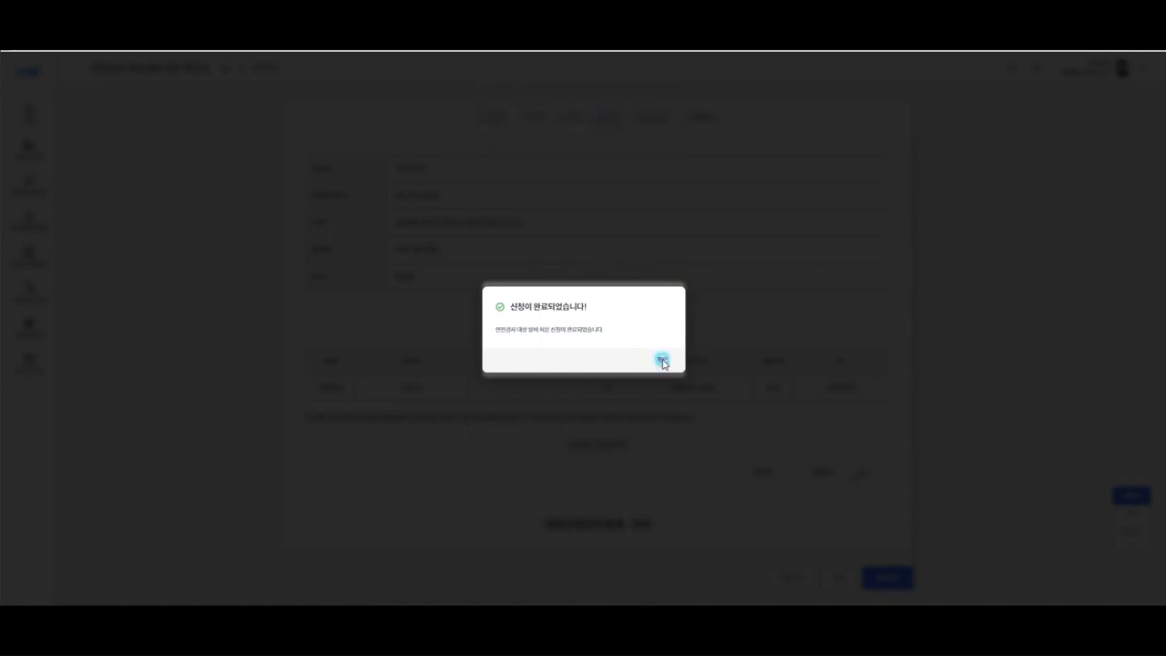
click(662, 361)
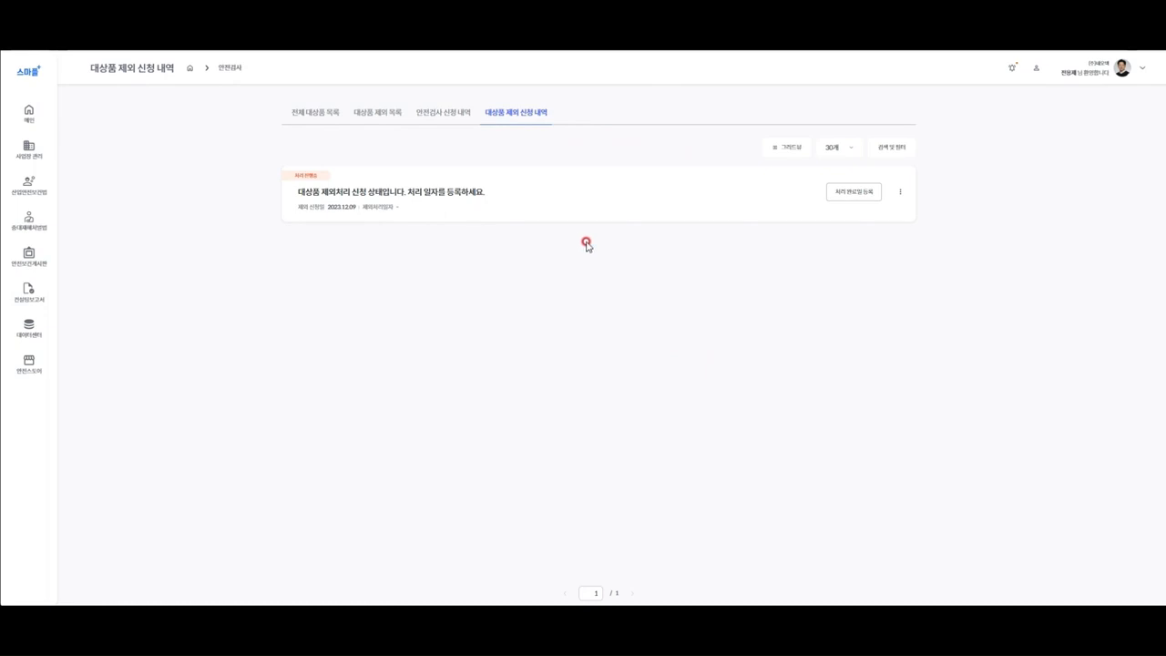
Register 2023.12.22 as the 처리 완료일 of the exclusion application.
click(863, 220)
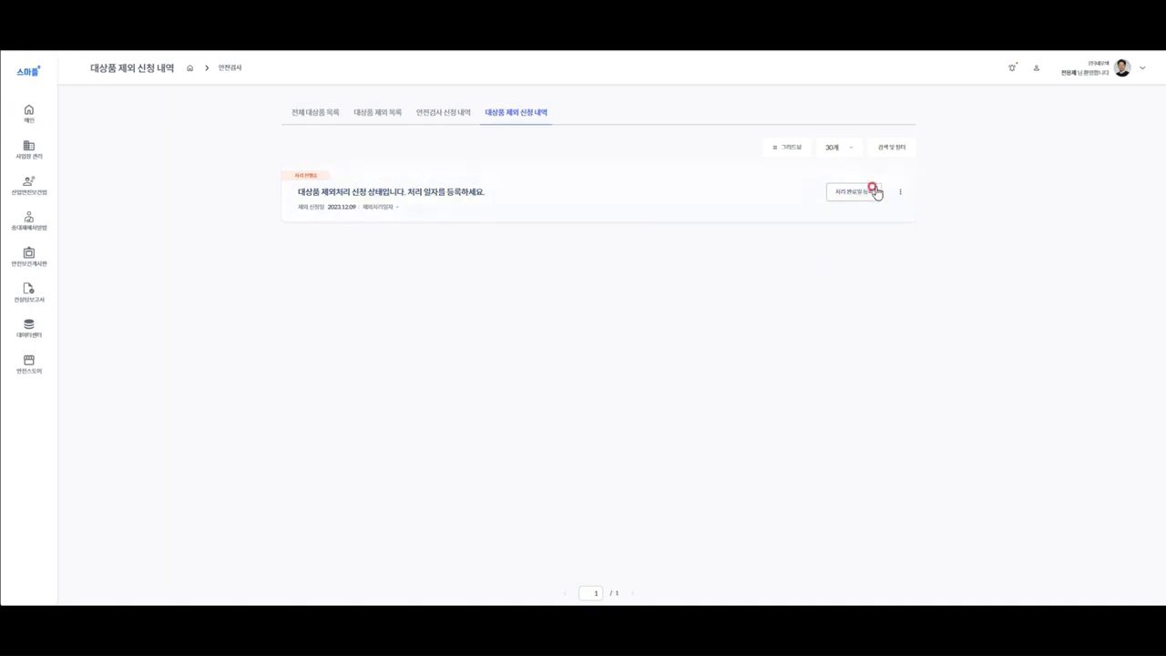
click(852, 194)
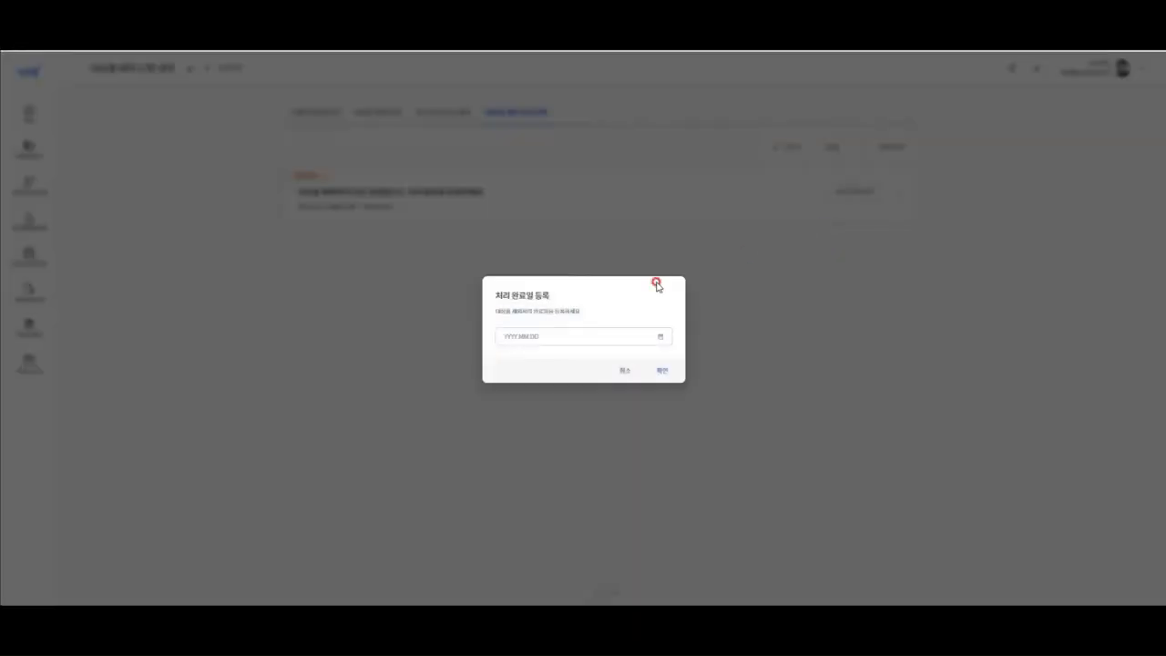
click(544, 334)
click(581, 436)
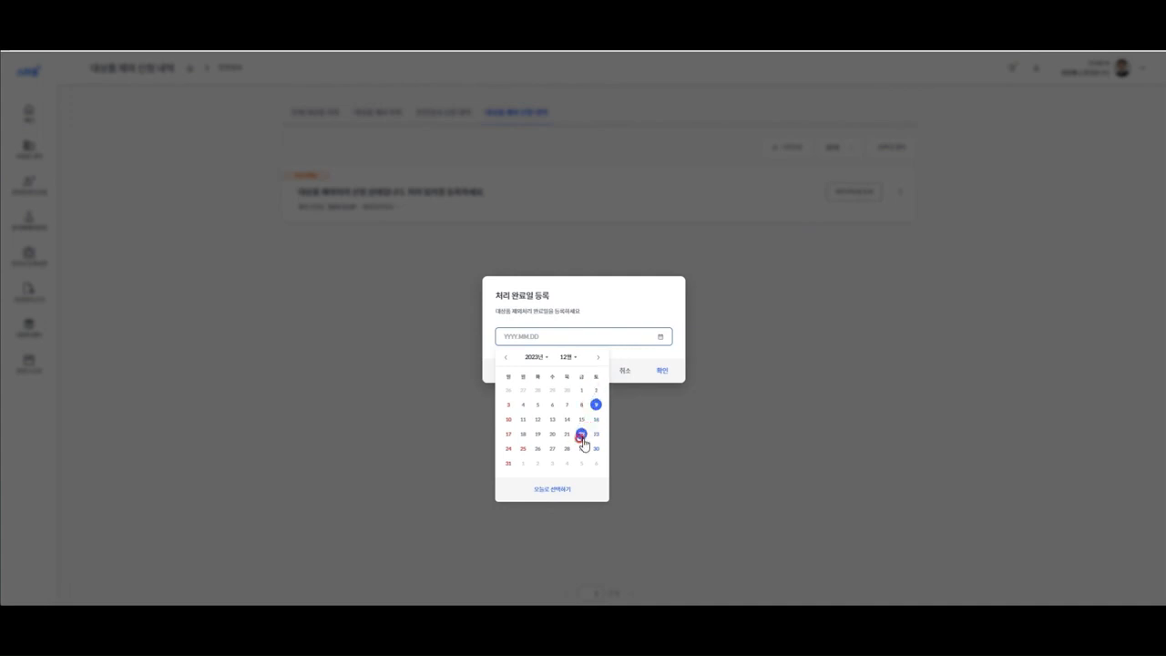
click(569, 314)
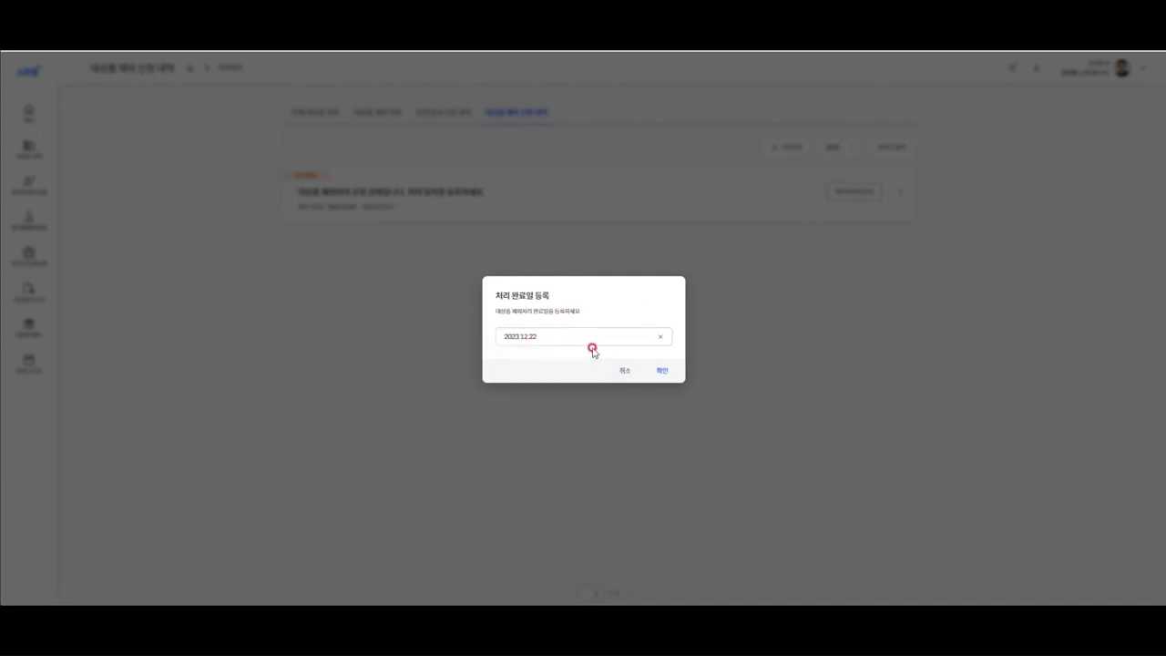
click(663, 371)
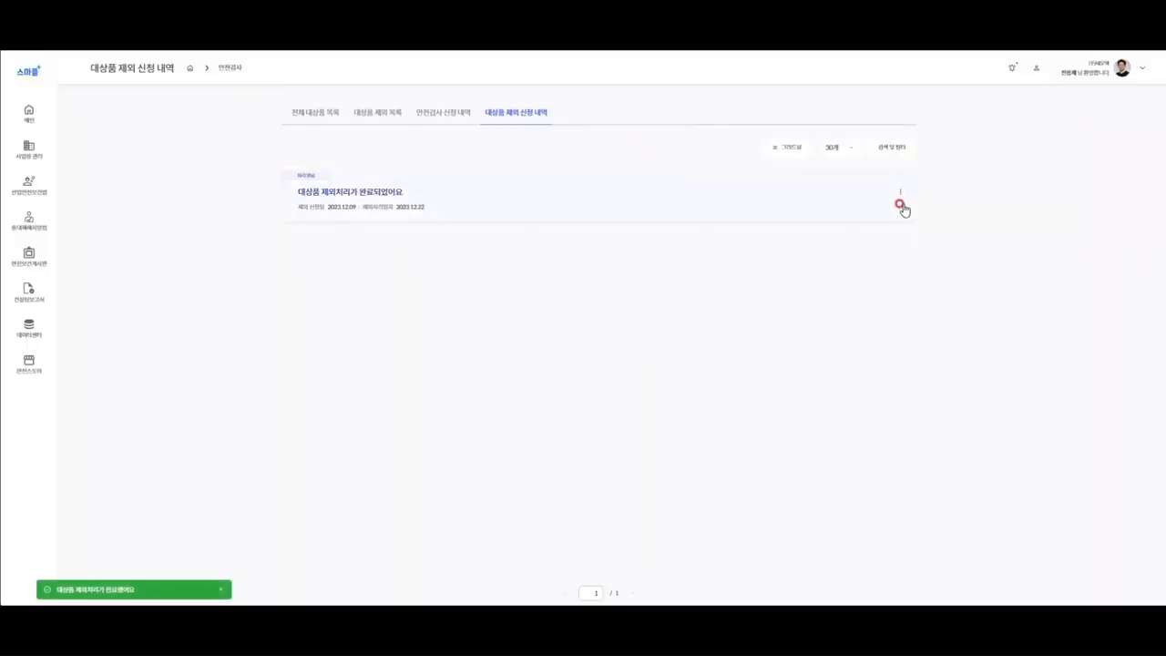
Check the exclusion application's options, the remaining items in 전체 대상품 목록 and the excluded item in 대상품 제외 목록.
click(900, 193)
click(761, 289)
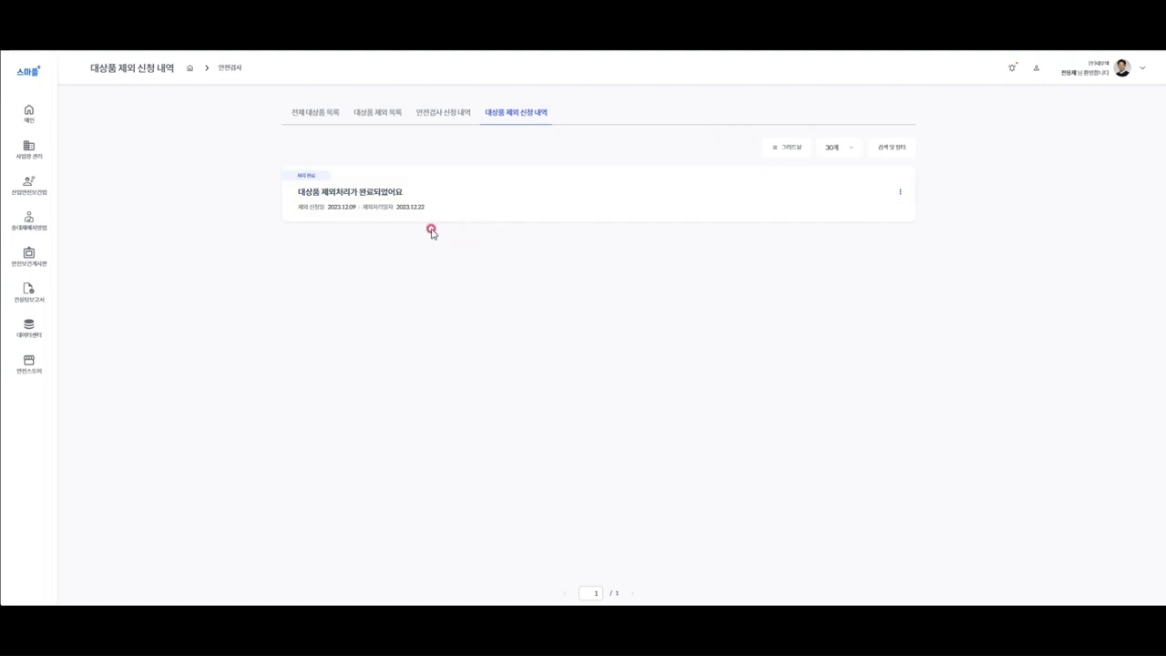
click(317, 114)
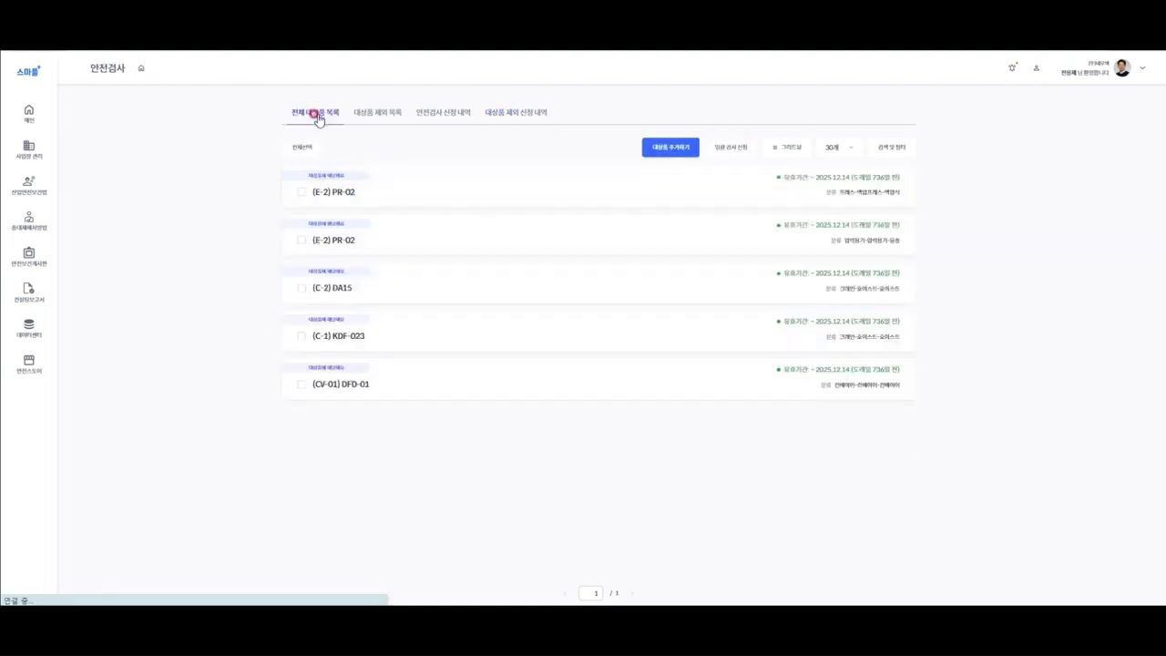
click(380, 112)
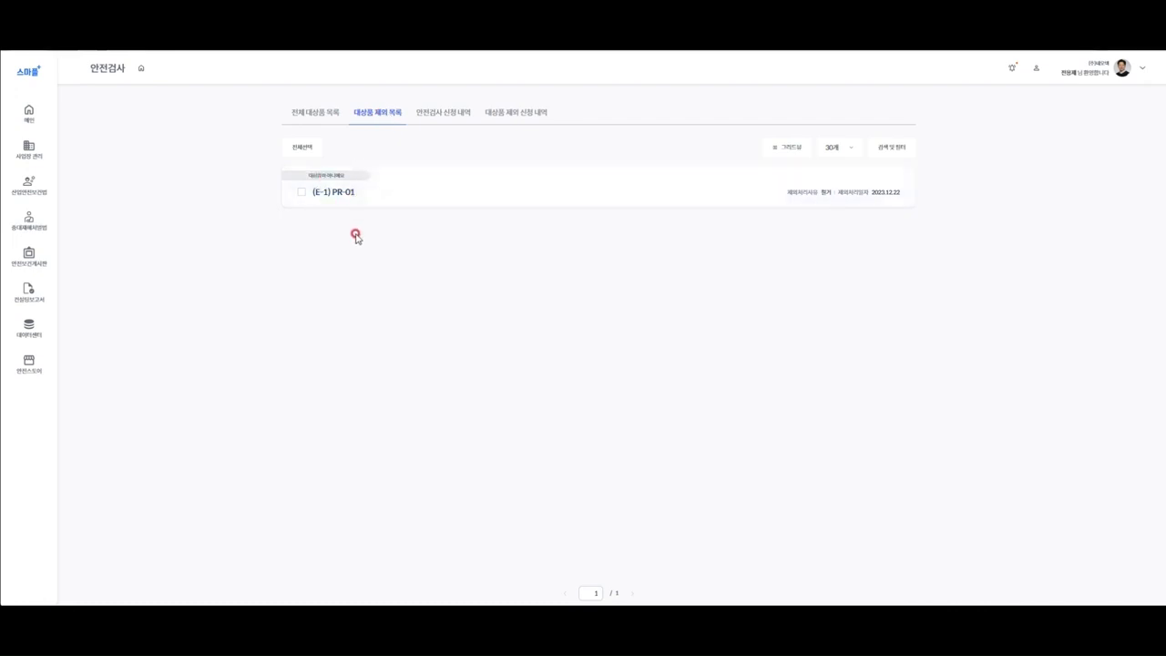
click(443, 114)
click(404, 114)
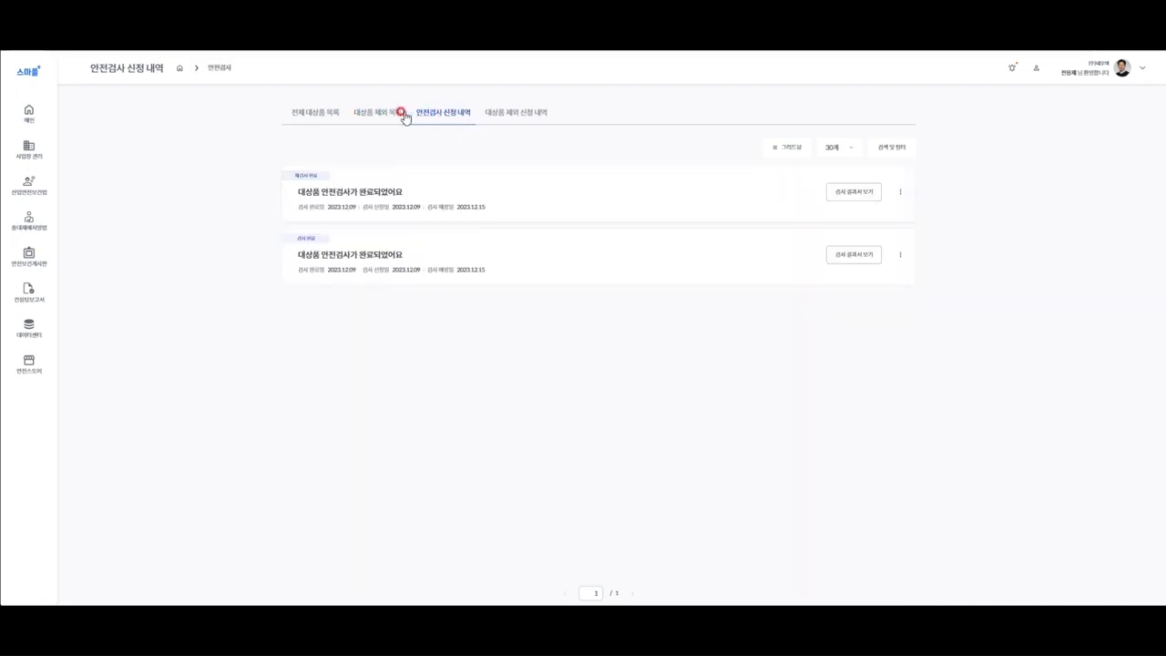
Review 대상품 제외 신청 내역 and 안전검사 신청 내역, including the document options of the completed re-inspection.
click(489, 114)
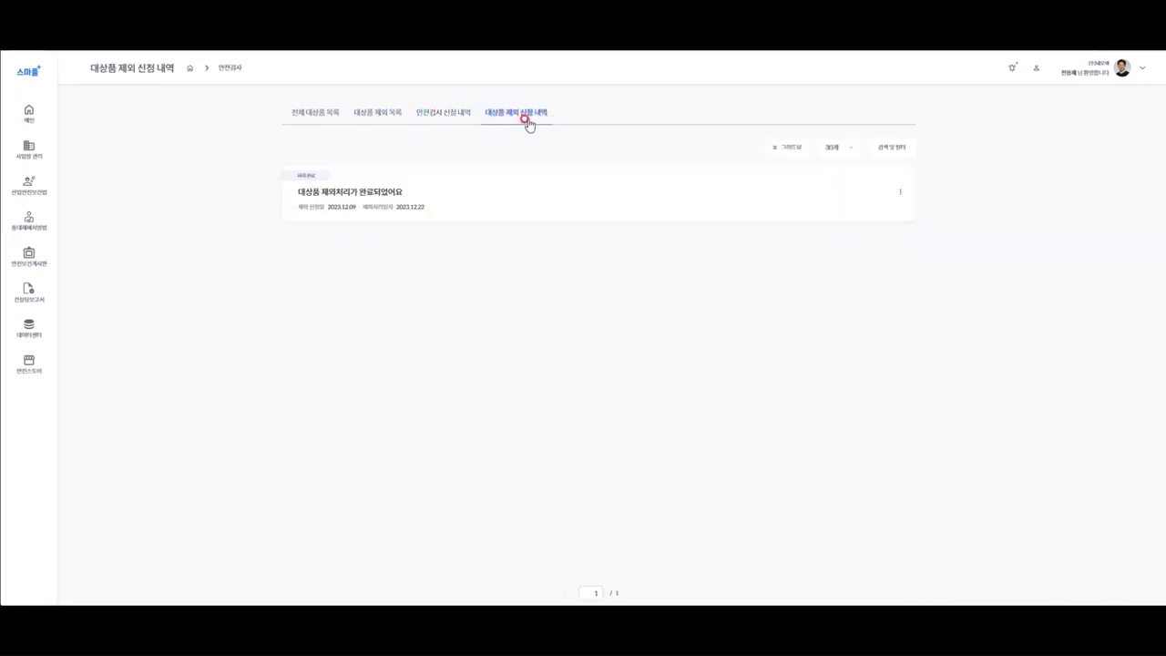
click(440, 110)
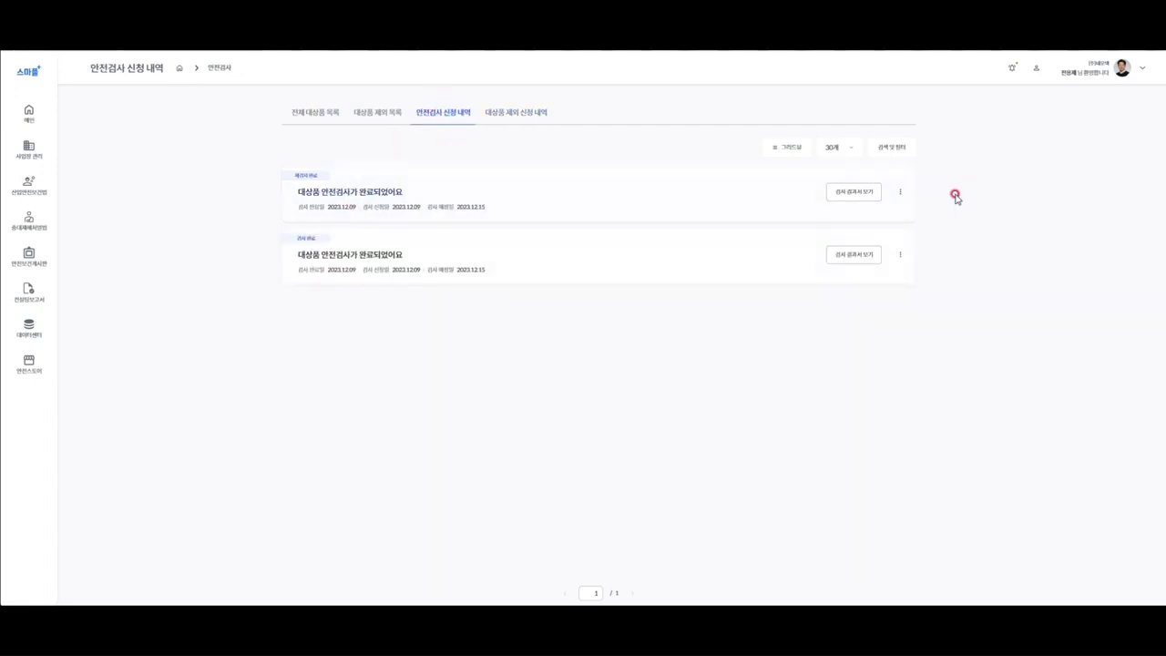
click(890, 193)
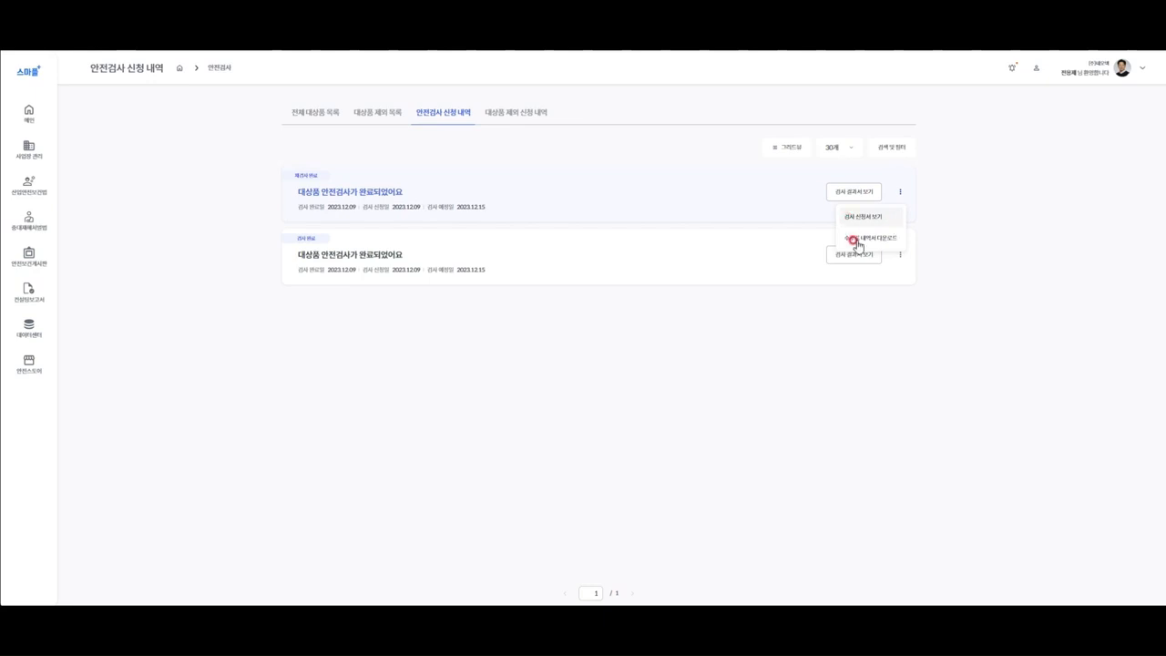
click(533, 238)
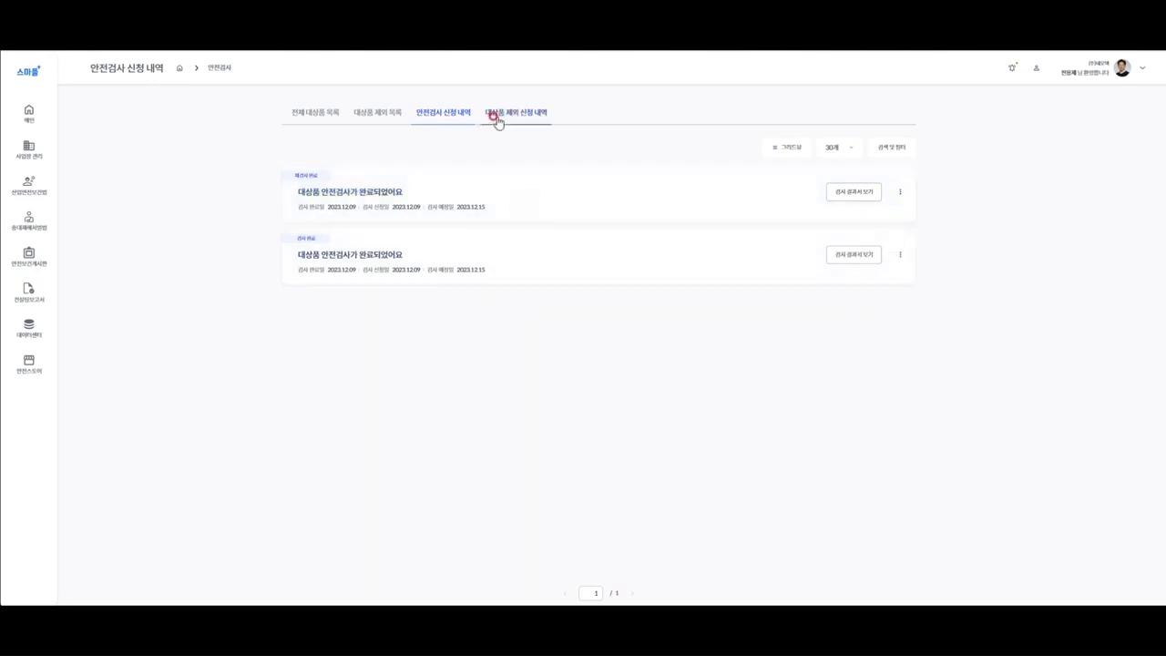
View the 대상품 정보 of the press (E-2) PR-02 from 전체 대상품 목록 and return to the list.
click(313, 114)
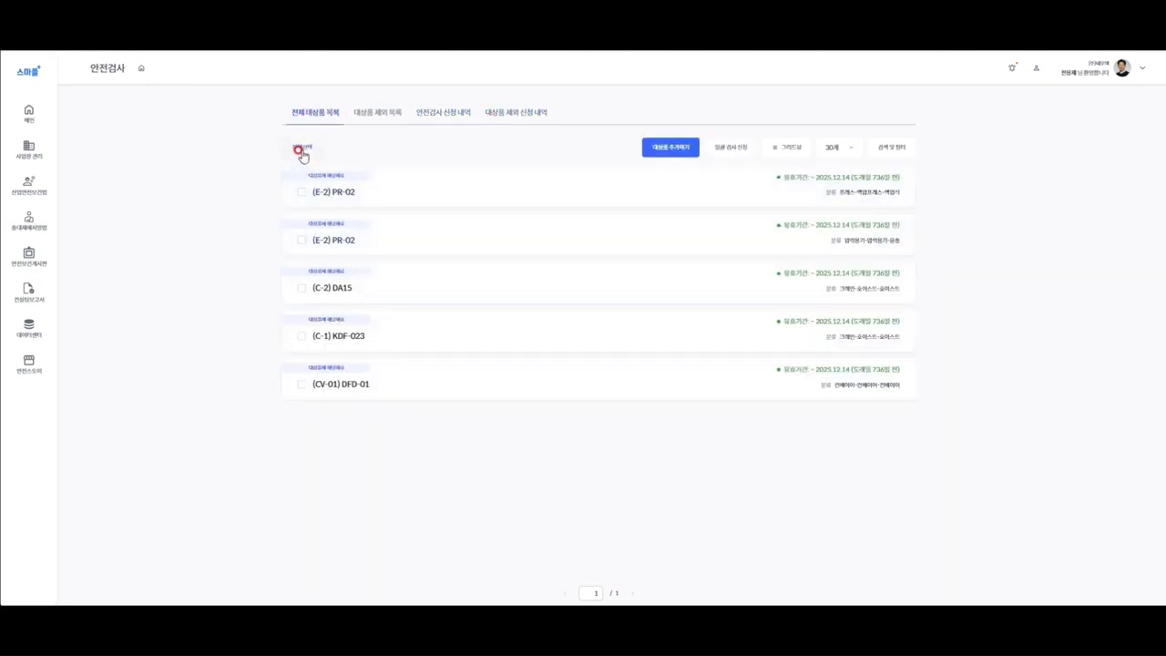
click(337, 195)
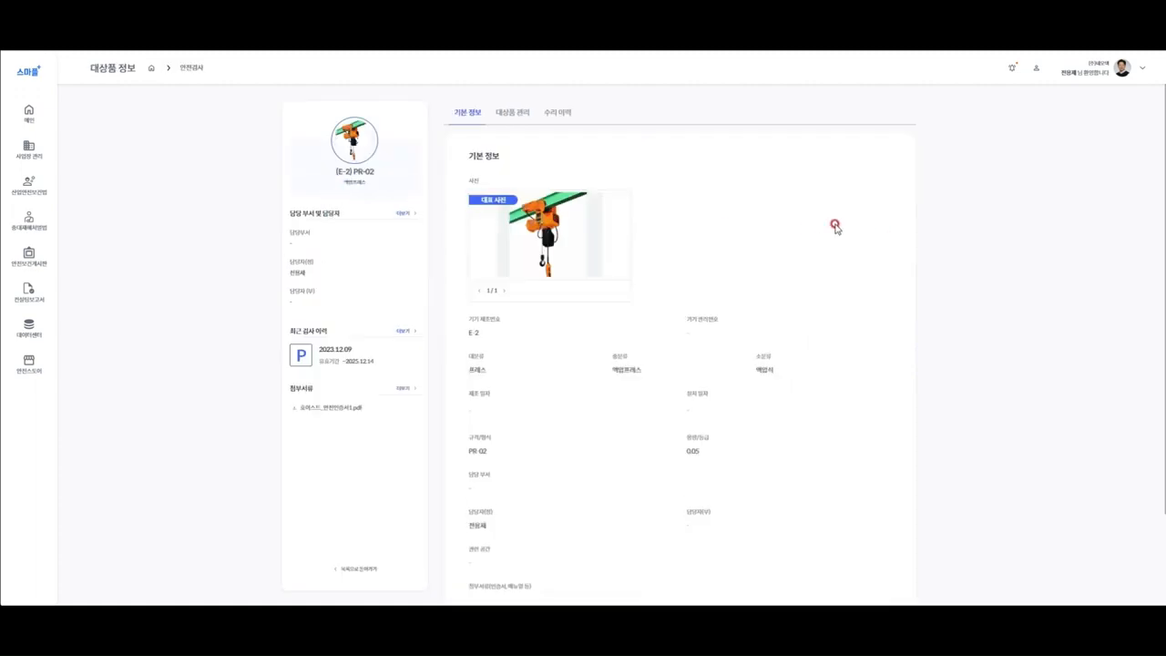
click(191, 68)
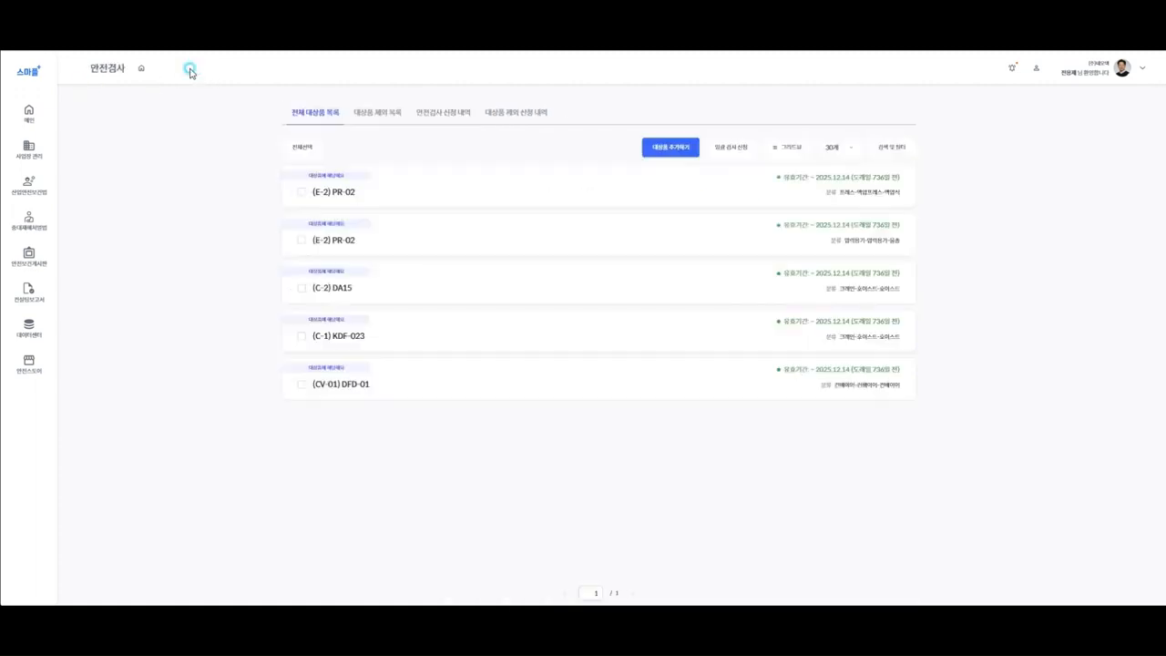